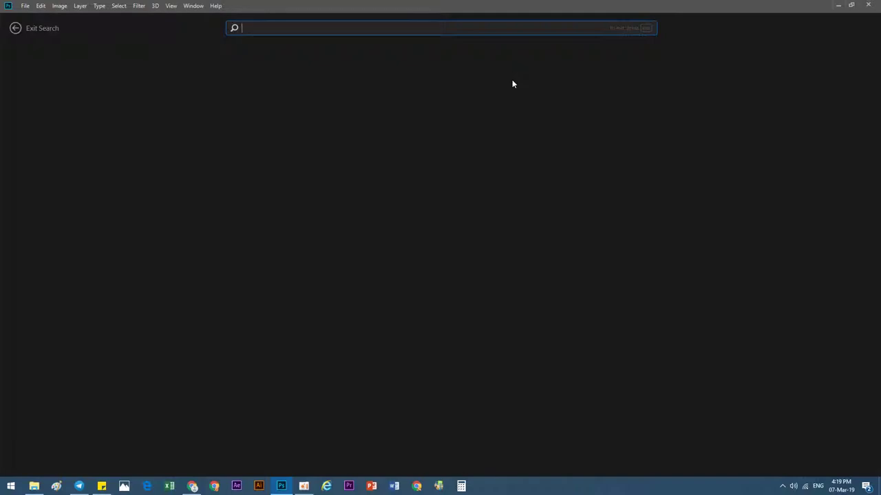
Create a new 1920×1080 px document from the Film & Video HDTV 1080p preset
{"action": "left_click", "coordinate": [26, 6]}
{"action": "left_click", "coordinate": [31, 14]}
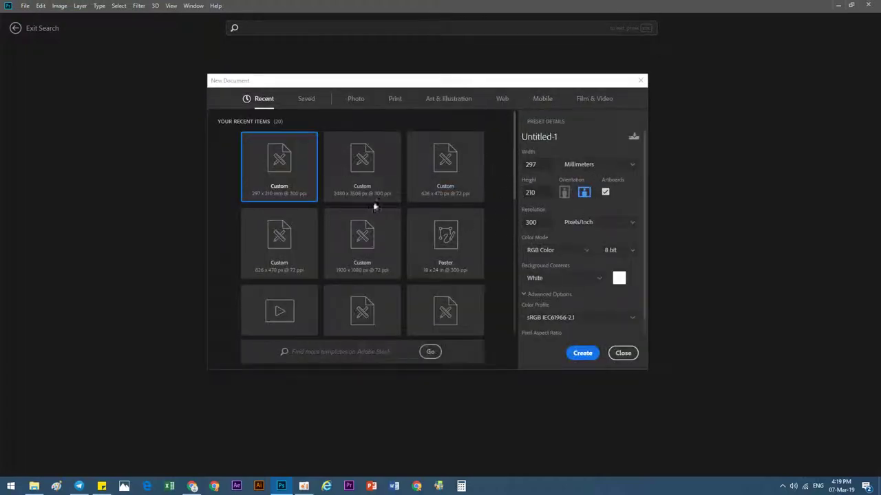
{"action": "left_click", "coordinate": [396, 101]}
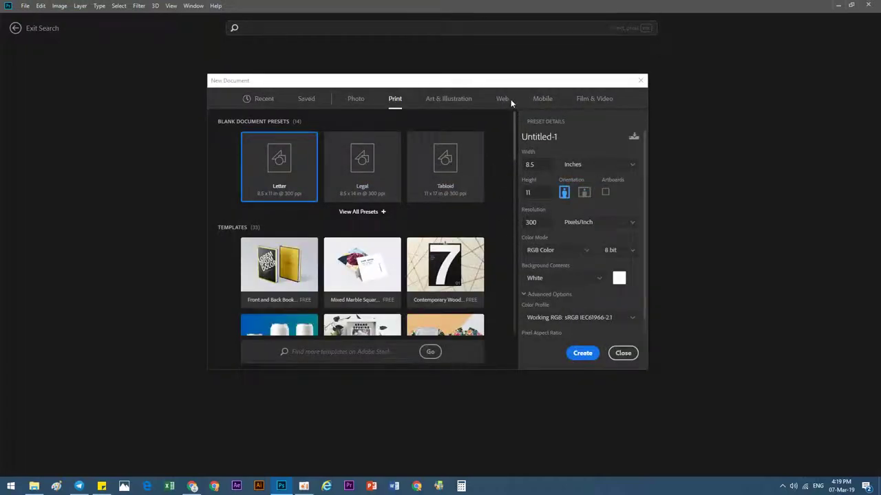
{"action": "left_click", "coordinate": [543, 99]}
{"action": "left_click", "coordinate": [590, 99]}
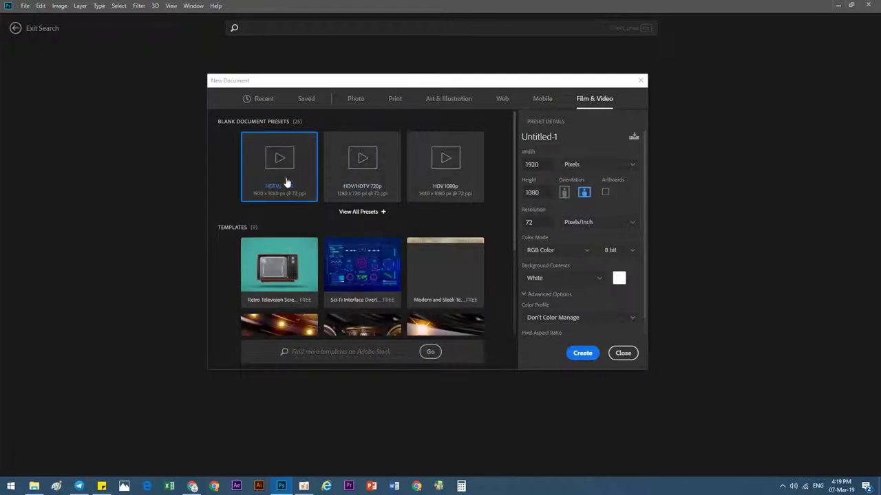
{"action": "left_click", "coordinate": [578, 355]}
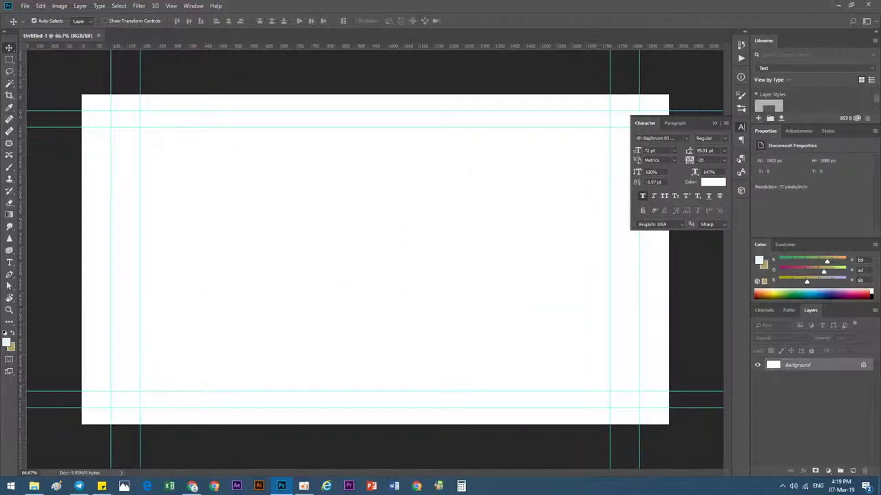
{"action": "left_click", "coordinate": [192, 486]}
Copy the Kingdom of Cambodia gate image from Google Images and return to Photoshop
{"action": "scroll", "coordinate": [307, 235], "scroll_direction": "up", "scroll_amount": 3}
{"action": "left_click", "coordinate": [308, 235]}
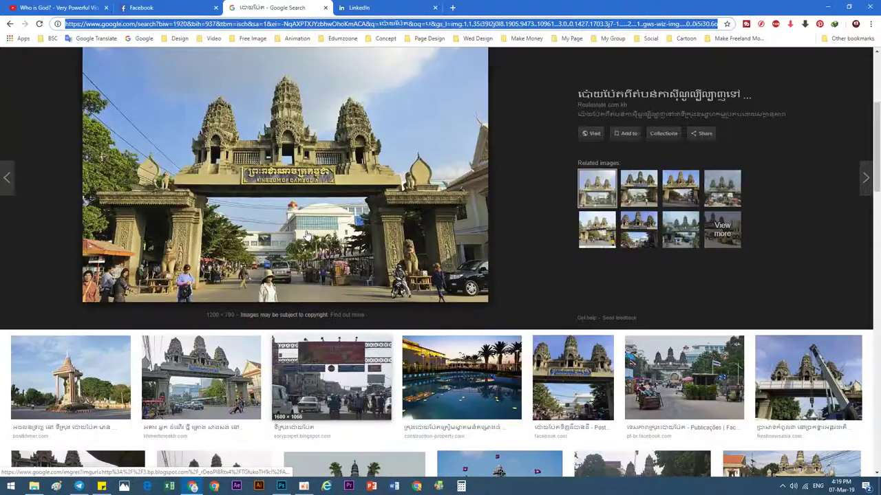
{"action": "scroll", "coordinate": [307, 236], "scroll_direction": "down", "scroll_amount": 3}
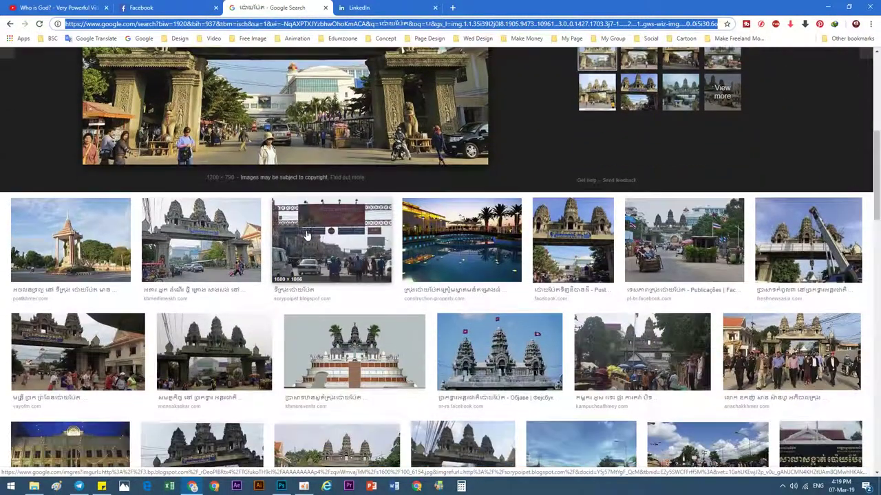
{"action": "scroll", "coordinate": [308, 235], "scroll_direction": "up", "scroll_amount": 3}
{"action": "scroll", "coordinate": [307, 235], "scroll_direction": "down", "scroll_amount": 1}
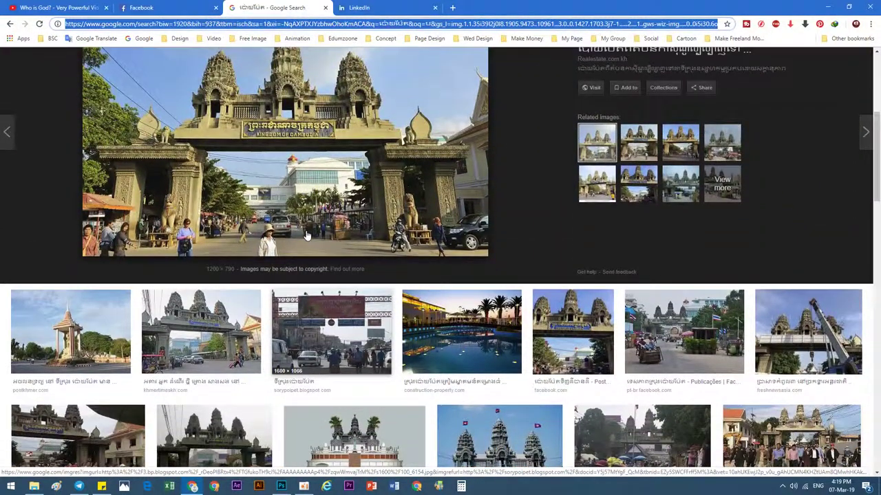
{"action": "right_click", "coordinate": [303, 148]}
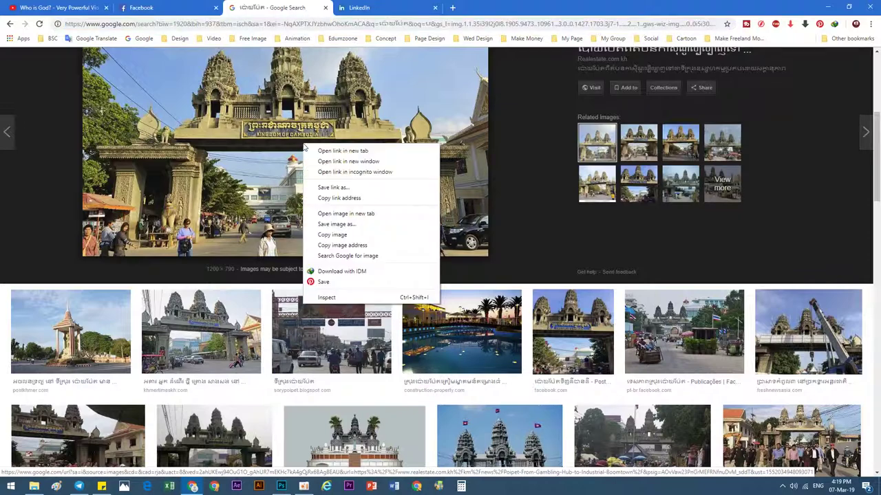
{"action": "left_click", "coordinate": [325, 235]}
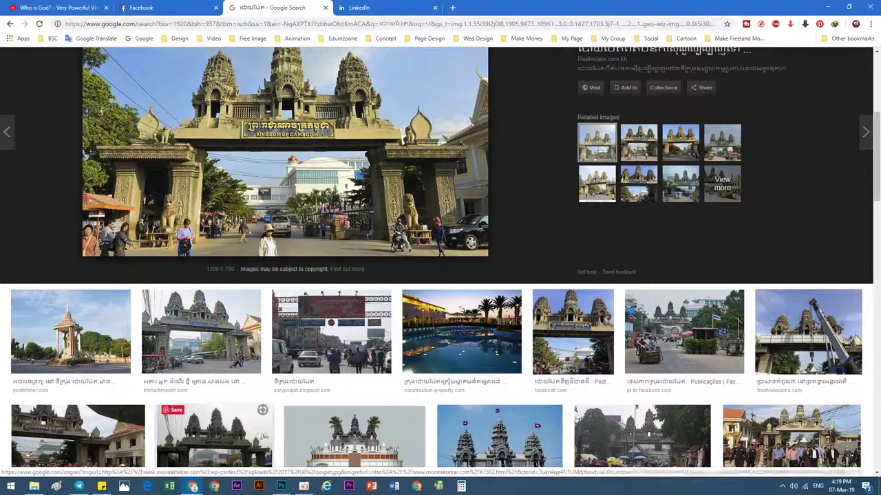
{"action": "key", "text": "alt+Tab"}
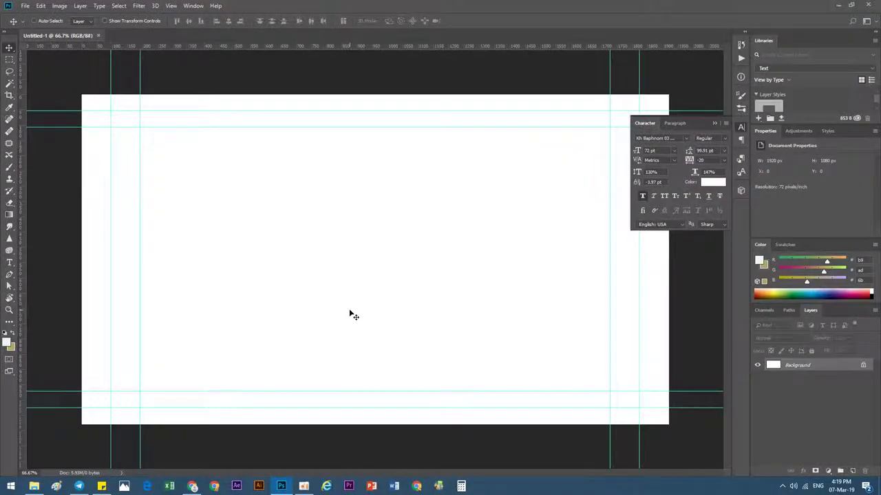
Paste the gate photo and enlarge it to about 117%, nudging it into position
{"action": "key", "text": "ctrl+v"}
{"action": "left_click_drag", "start_coordinate": [368, 278], "coordinate": [335, 278]}
{"action": "key", "text": "ctrl+t"}
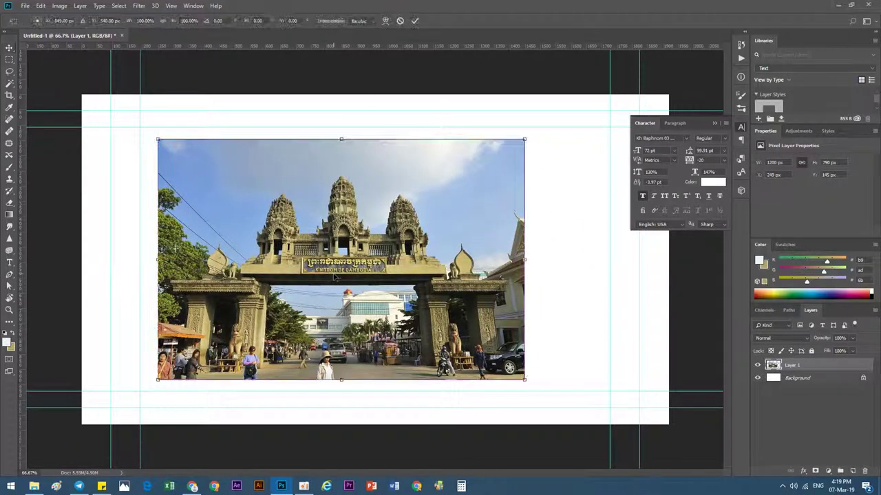
{"action": "left_click_drag", "start_coordinate": [525, 380], "coordinate": [556, 399]}
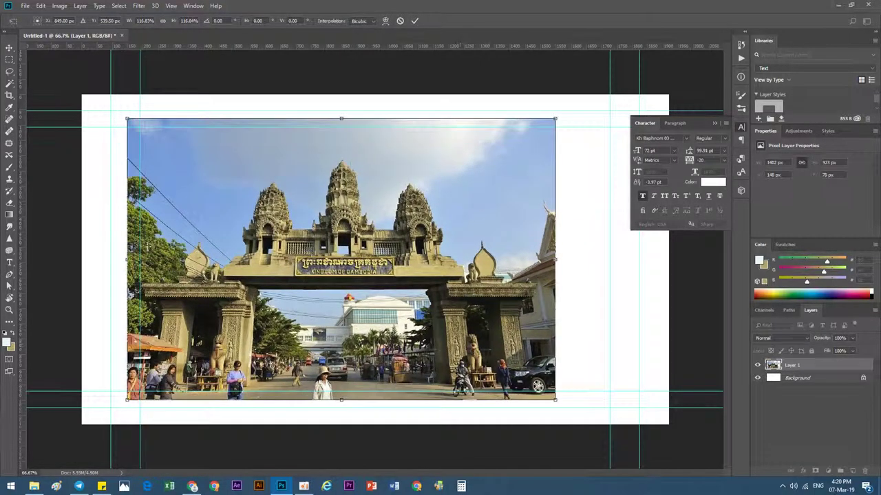
{"action": "left_click_drag", "start_coordinate": [147, 246], "coordinate": [165, 246]}
{"action": "left_click", "coordinate": [415, 21]}
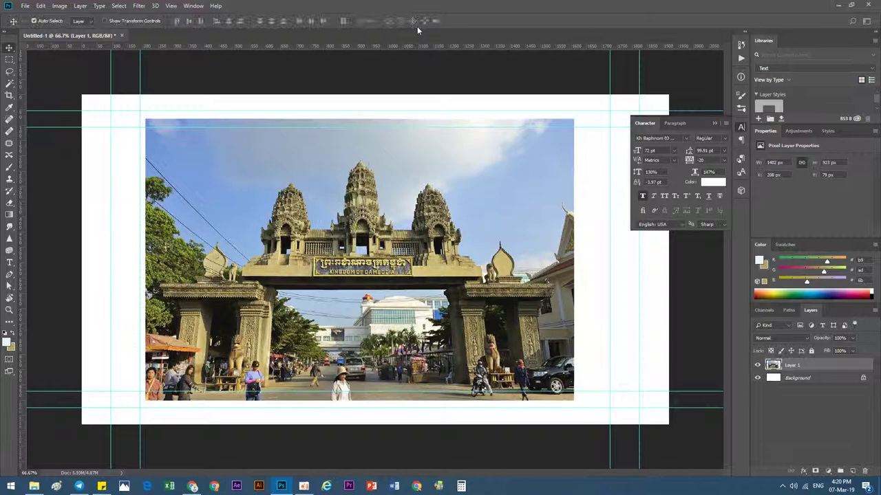
Convert Layer 1 into an embedded smart object
{"action": "right_click", "coordinate": [790, 365]}
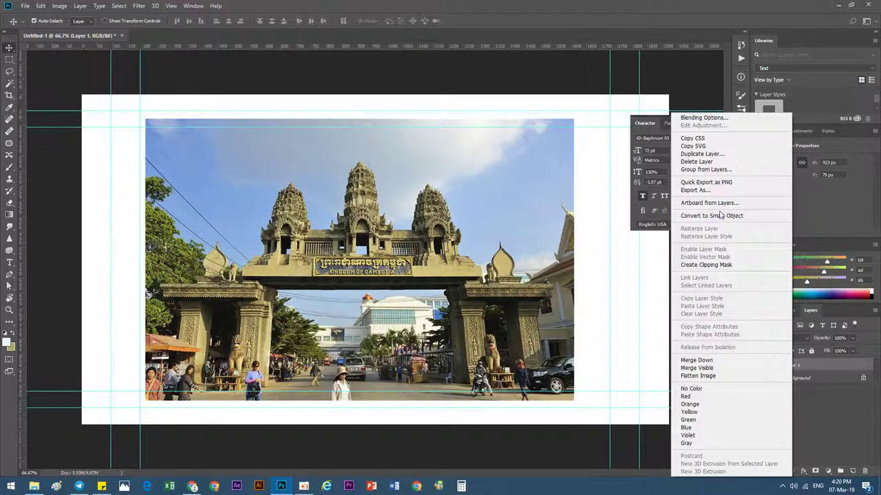
{"action": "left_click", "coordinate": [719, 215]}
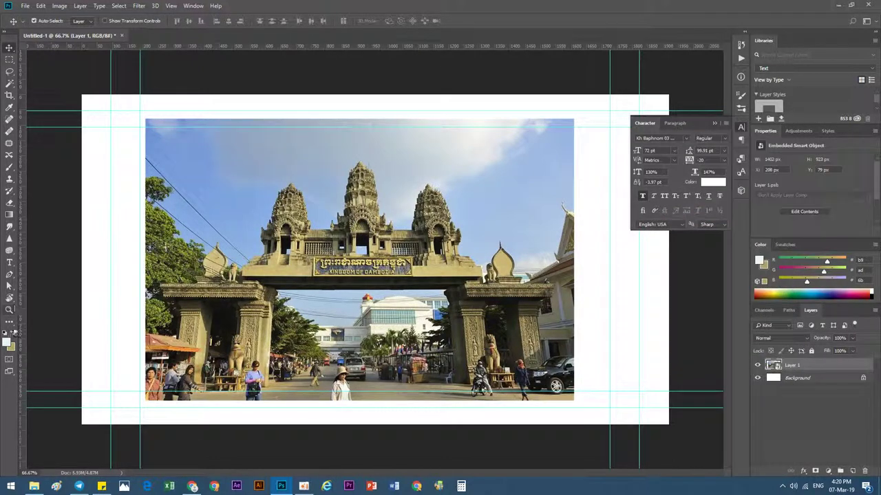
{"action": "left_click", "coordinate": [10, 321]}
Draw a circle over the gate and fill it with blue
{"action": "left_click_drag", "start_coordinate": [381, 260], "coordinate": [527, 366]}
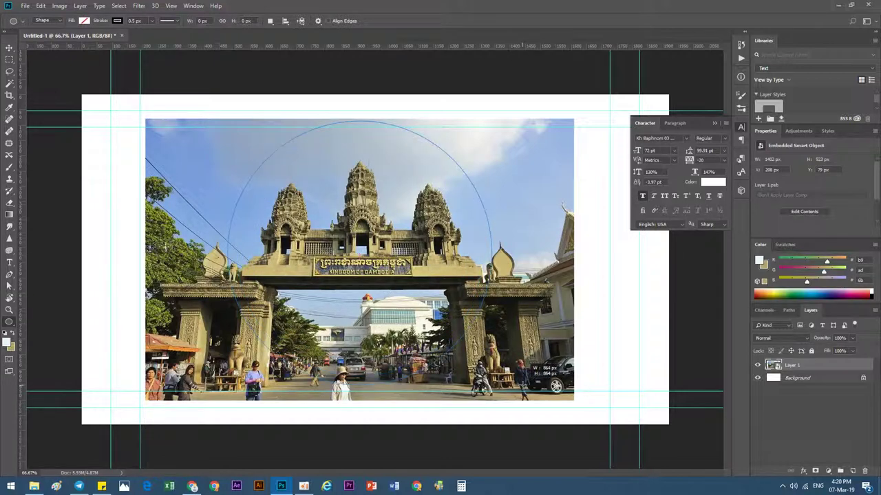
{"action": "left_click_drag", "start_coordinate": [528, 364], "coordinate": [536, 370]}
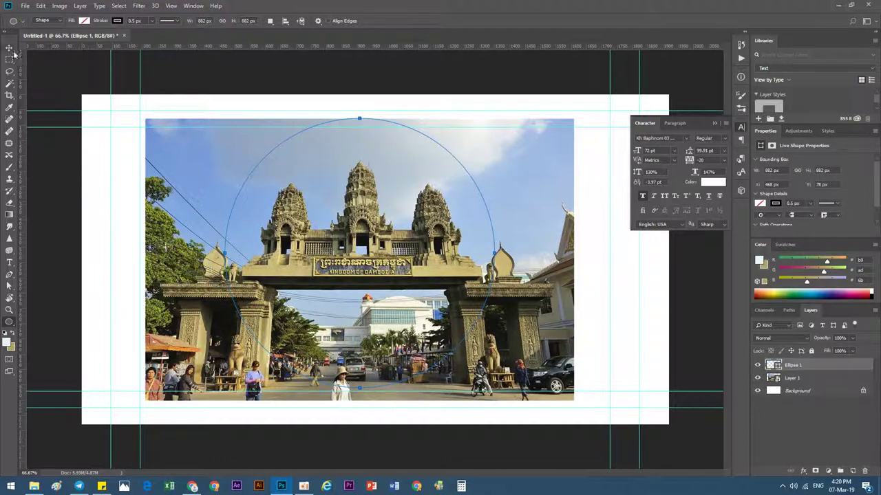
{"action": "left_click", "coordinate": [84, 22]}
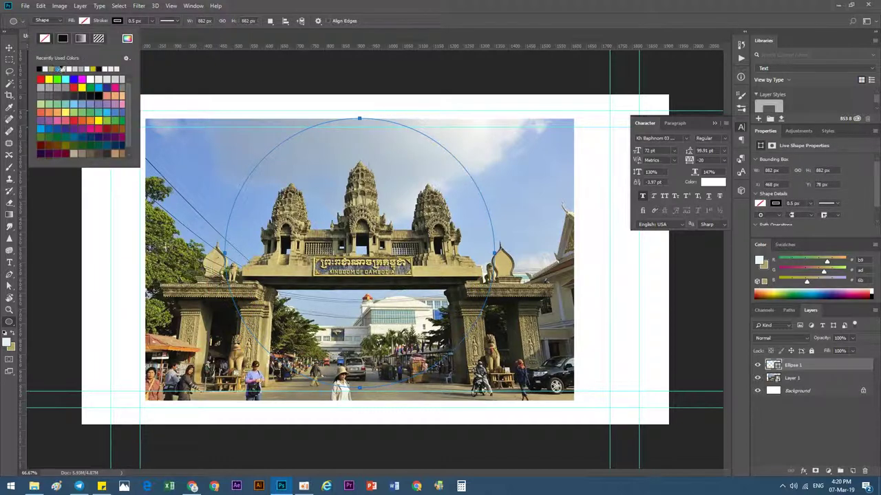
{"action": "left_click", "coordinate": [61, 69]}
{"action": "left_click", "coordinate": [10, 47]}
Hide Ellipse 1, move the gate photo up, and add horizontal and vertical guides
{"action": "left_click", "coordinate": [9, 47]}
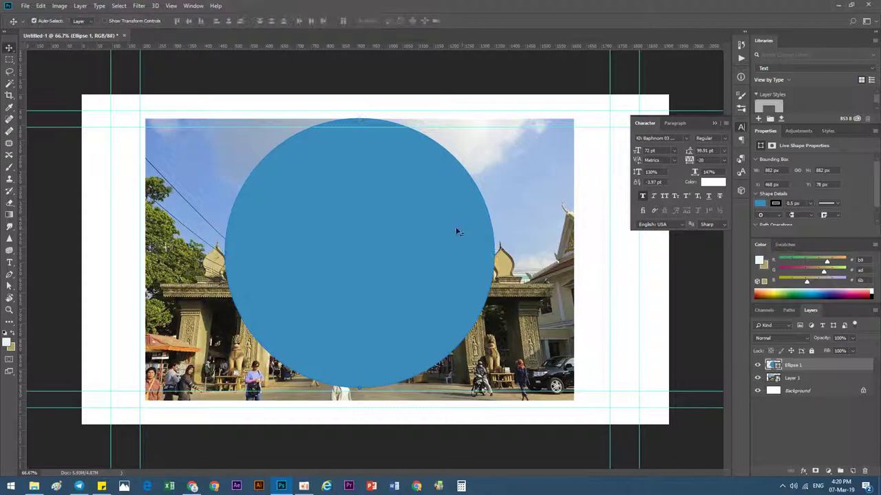
{"action": "left_click", "coordinate": [757, 365]}
{"action": "left_click_drag", "start_coordinate": [484, 283], "coordinate": [484, 260]}
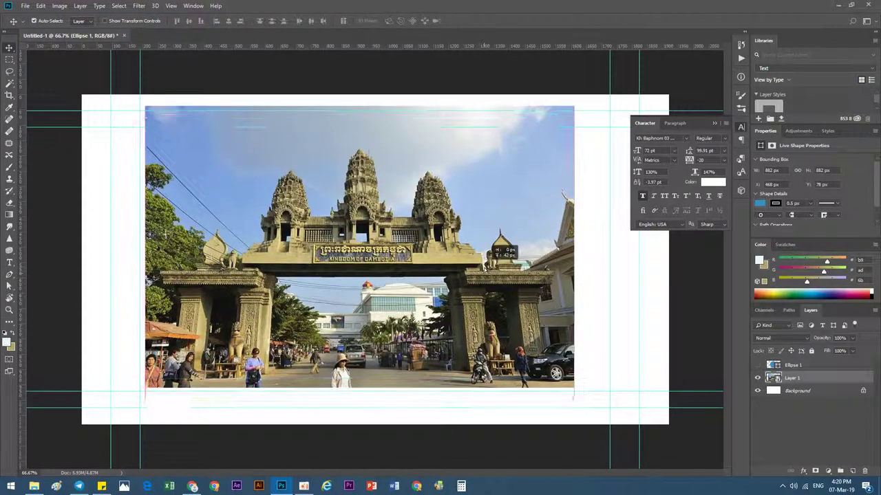
{"action": "mouse_move", "coordinate": [399, 45]}
{"action": "left_mouse_down"}
{"action": "mouse_move", "coordinate": [435, 236]}
{"action": "mouse_move", "coordinate": [460, 252]}
{"action": "left_mouse_up"}
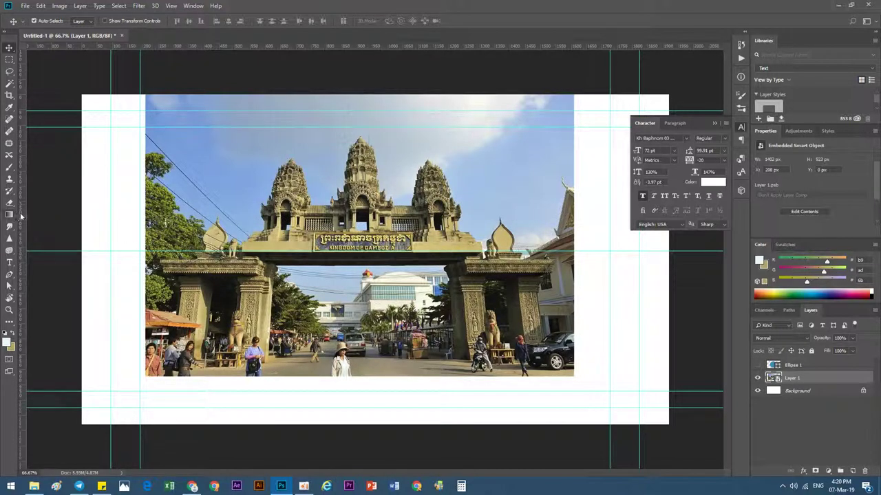
{"action": "mouse_move", "coordinate": [21, 216]}
{"action": "left_mouse_down"}
{"action": "mouse_move", "coordinate": [268, 234]}
{"action": "mouse_move", "coordinate": [453, 268]}
{"action": "left_mouse_up"}
Apply a Perspective transform to the gate photo, pulling its top corners outward
{"action": "key", "text": "ctrl+t"}
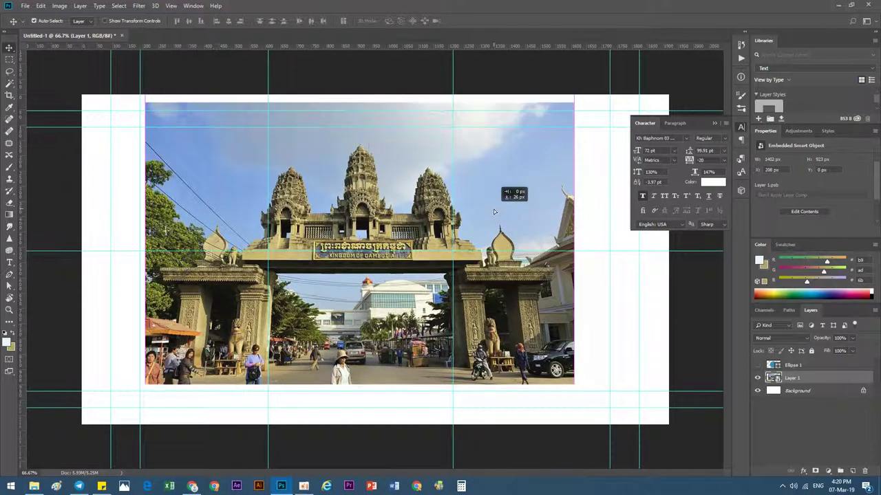
{"action": "right_click", "coordinate": [493, 212]}
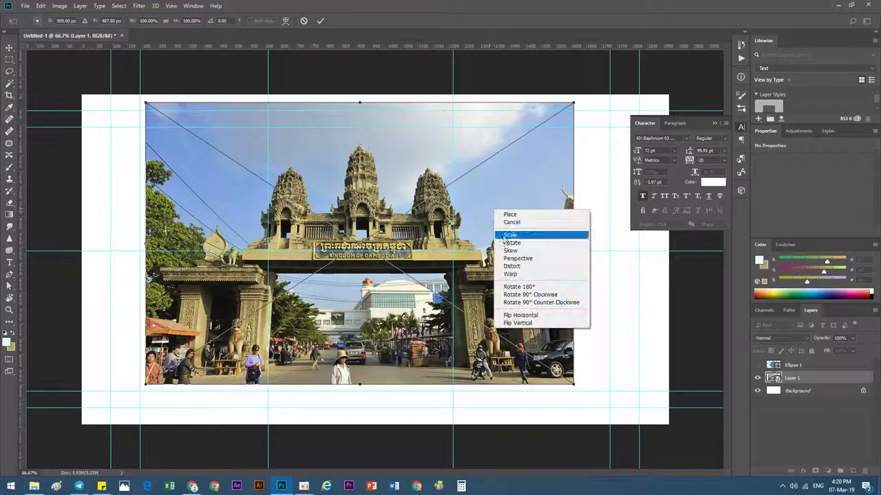
{"action": "left_click", "coordinate": [530, 264]}
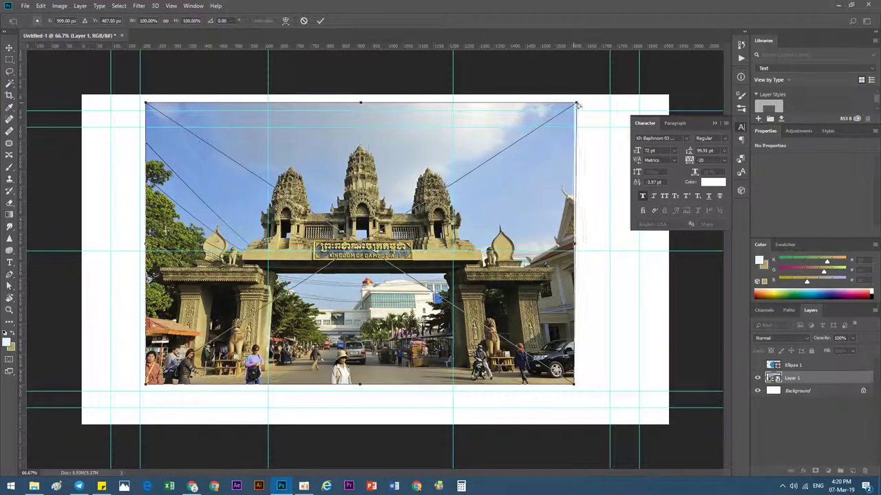
{"action": "left_click_drag", "start_coordinate": [571, 104], "coordinate": [594, 103]}
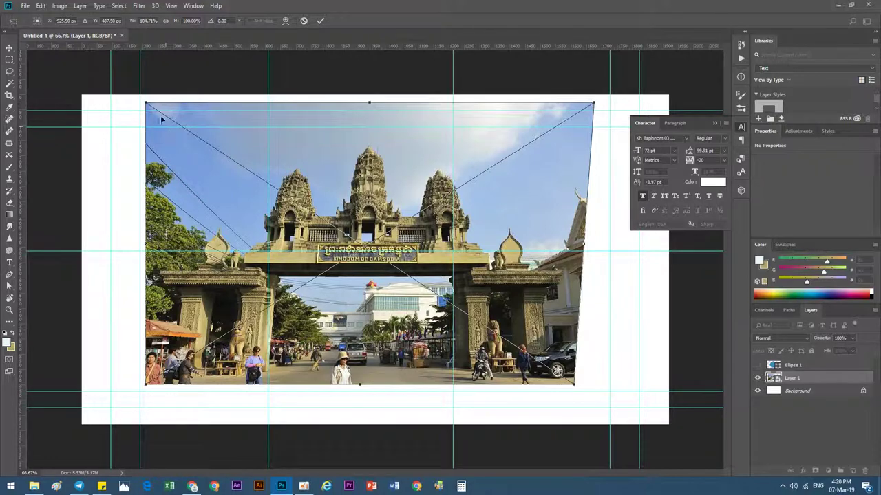
{"action": "left_click_drag", "start_coordinate": [149, 105], "coordinate": [107, 103]}
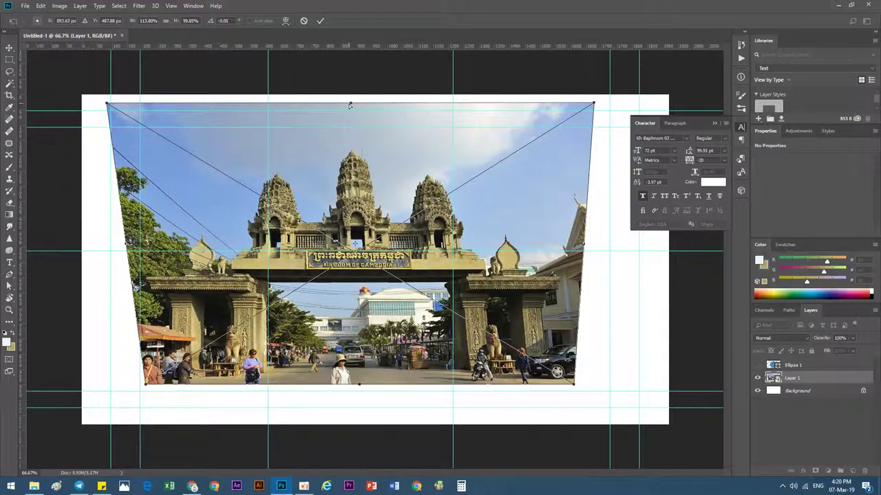
{"action": "left_click_drag", "start_coordinate": [351, 105], "coordinate": [352, 75]}
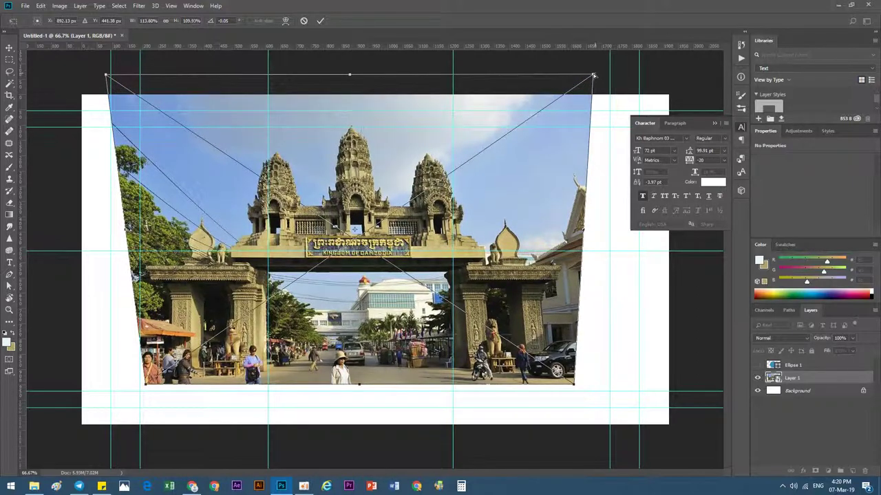
Widen and stretch the photo's top further into a trapezoid wider than its base
{"action": "left_click_drag", "start_coordinate": [594, 75], "coordinate": [620, 75]}
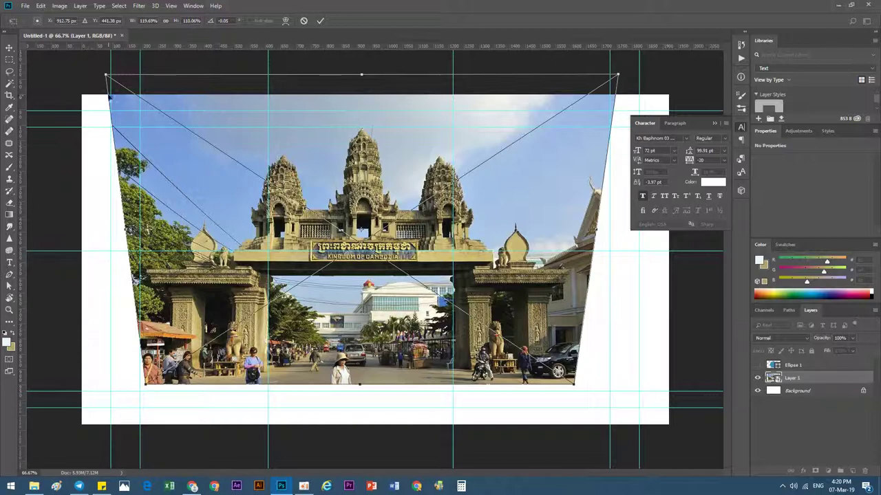
{"action": "left_click_drag", "start_coordinate": [105, 76], "coordinate": [97, 74]}
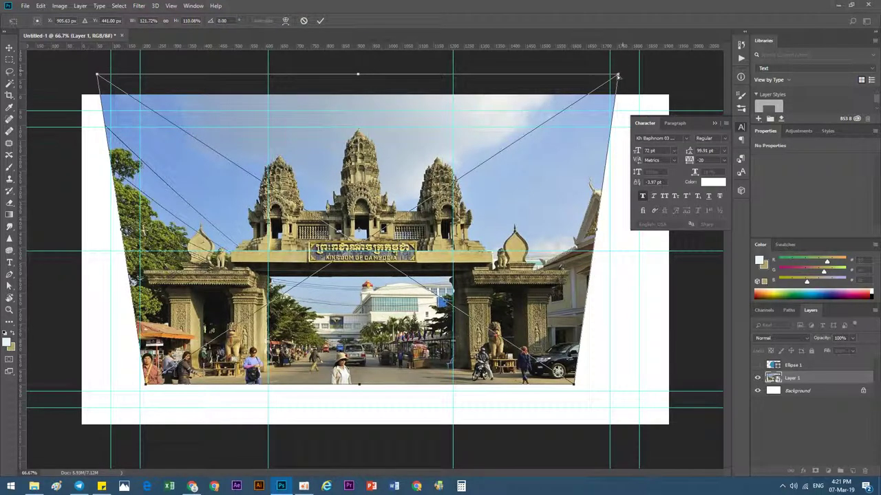
{"action": "left_click_drag", "start_coordinate": [617, 76], "coordinate": [626, 74]}
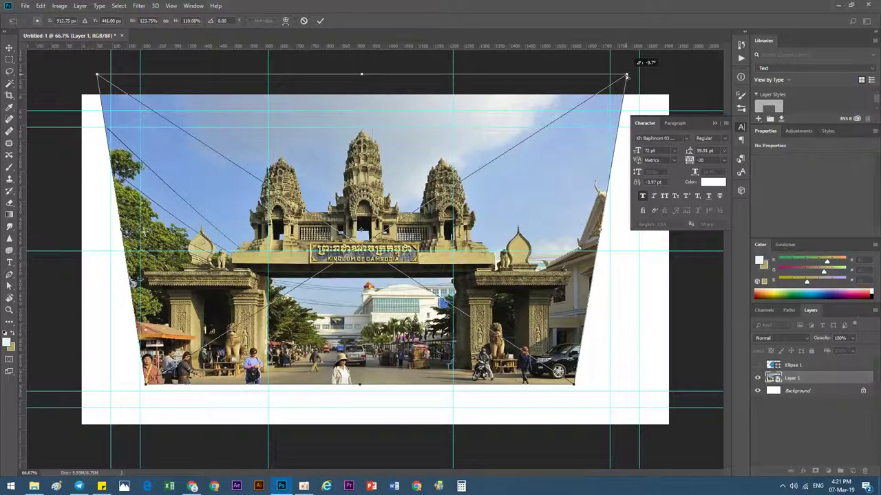
{"action": "left_click_drag", "start_coordinate": [364, 78], "coordinate": [364, 45]}
{"action": "key", "text": "ctrl+minus"}
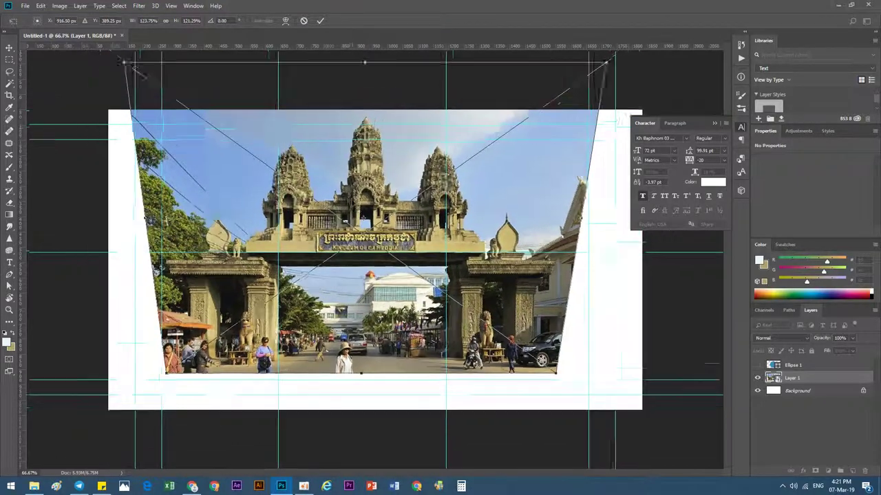
{"action": "left_click_drag", "start_coordinate": [181, 108], "coordinate": [173, 108]}
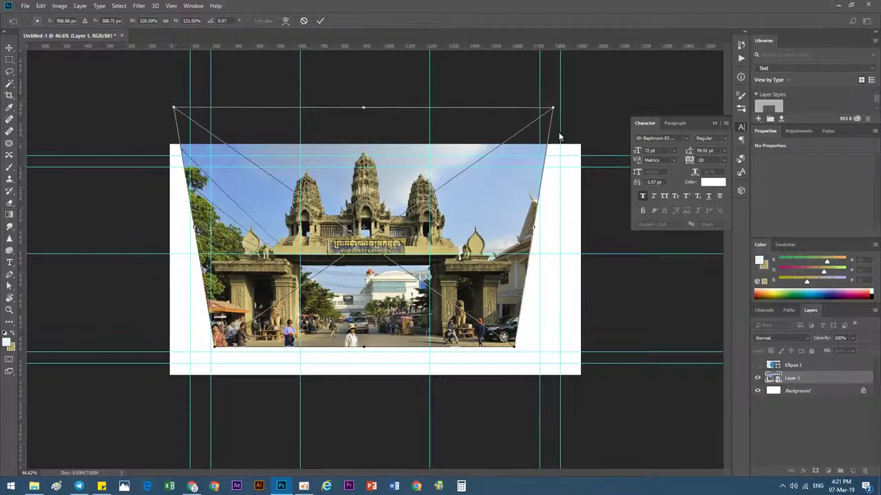
{"action": "left_click_drag", "start_coordinate": [553, 109], "coordinate": [555, 108]}
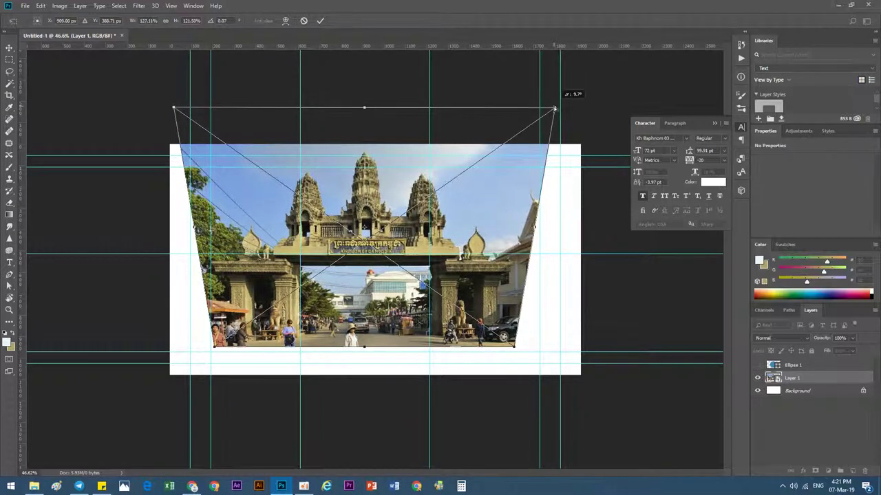
Commit the perspective distortion and move the gate photo down slightly
{"action": "left_click", "coordinate": [320, 22]}
{"action": "scroll", "coordinate": [389, 293], "scroll_direction": "up", "scroll_amount": 5}
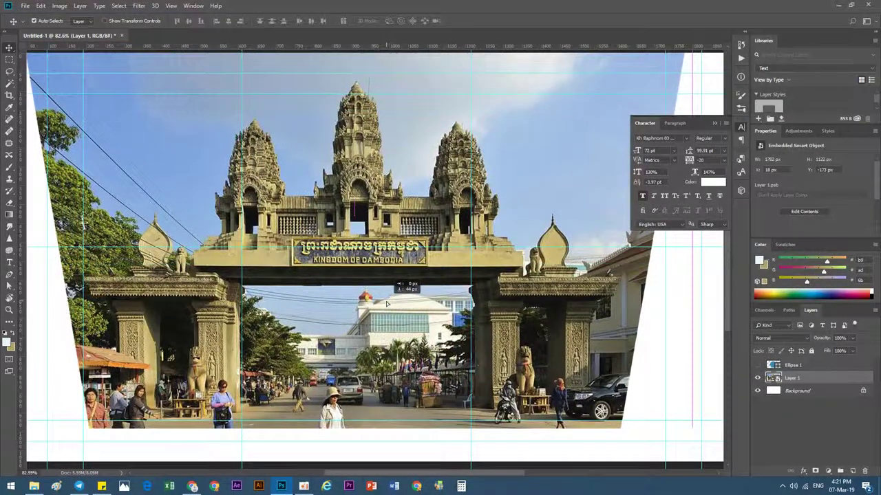
{"action": "scroll", "coordinate": [357, 317], "scroll_direction": "down", "scroll_amount": 3}
{"action": "left_click_drag", "start_coordinate": [358, 318], "coordinate": [358, 326]}
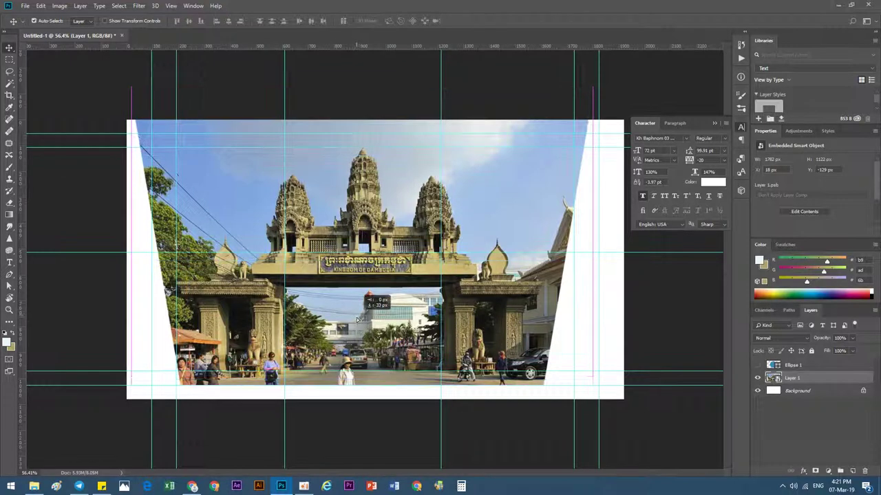
Show the blue Ellipse 1 circle, set its opacity to 49%, and center it over the gate
{"action": "left_click", "coordinate": [757, 365]}
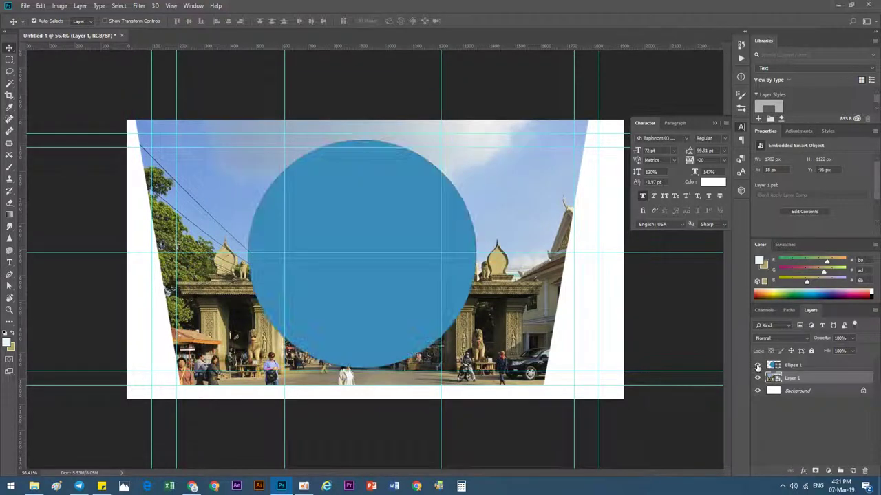
{"action": "left_click_drag", "start_coordinate": [379, 319], "coordinate": [386, 327]}
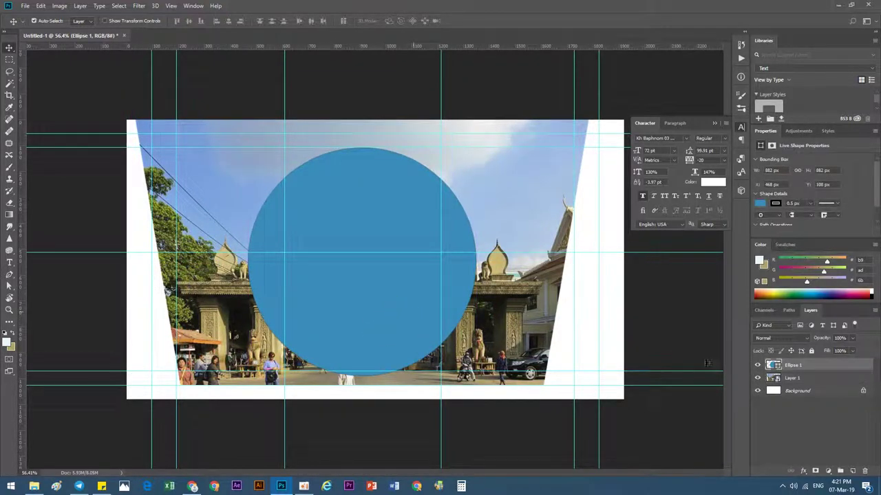
{"action": "left_click_drag", "start_coordinate": [823, 341], "coordinate": [801, 343]}
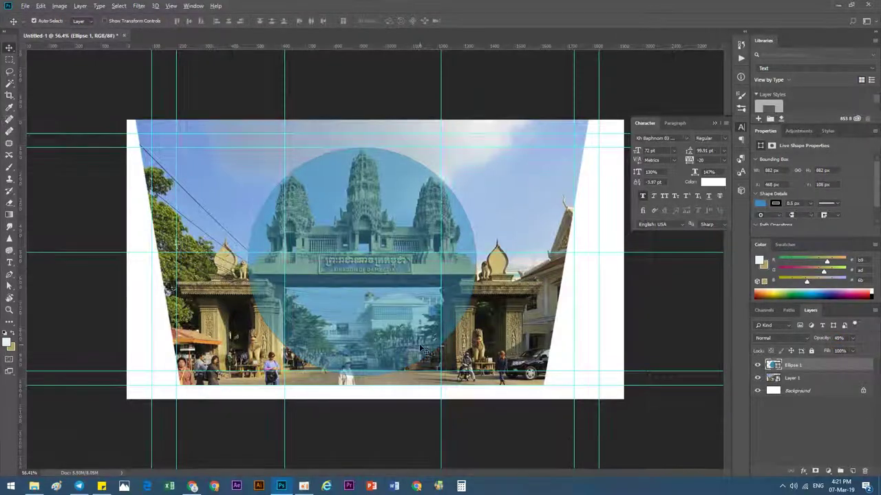
{"action": "scroll", "coordinate": [404, 336], "scroll_direction": "up", "scroll_amount": 3}
{"action": "left_click_drag", "start_coordinate": [404, 313], "coordinate": [410, 333]}
{"action": "scroll", "coordinate": [408, 332], "scroll_direction": "down", "scroll_amount": 3}
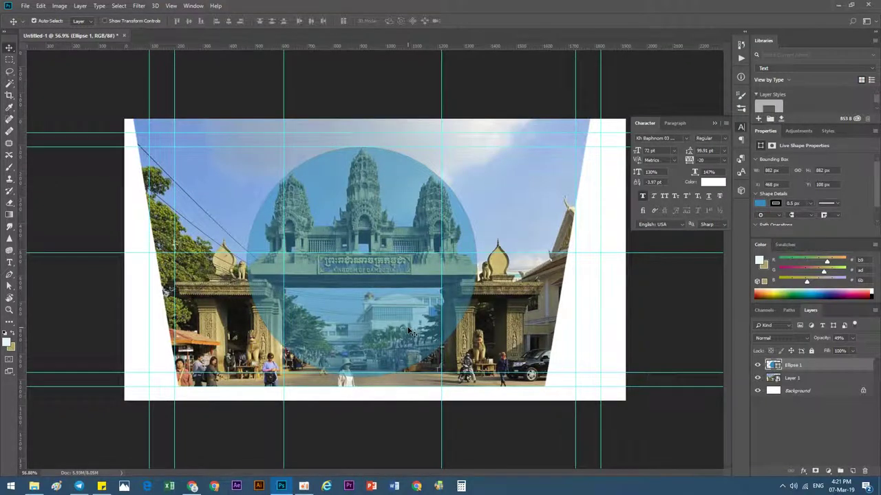
Nudge the gate photo layer up two steps with the arrow keys
{"action": "left_click", "coordinate": [499, 346]}
{"action": "key", "text": "Up"}
{"action": "key", "text": "Up"}
{"action": "key", "text": "Up"}
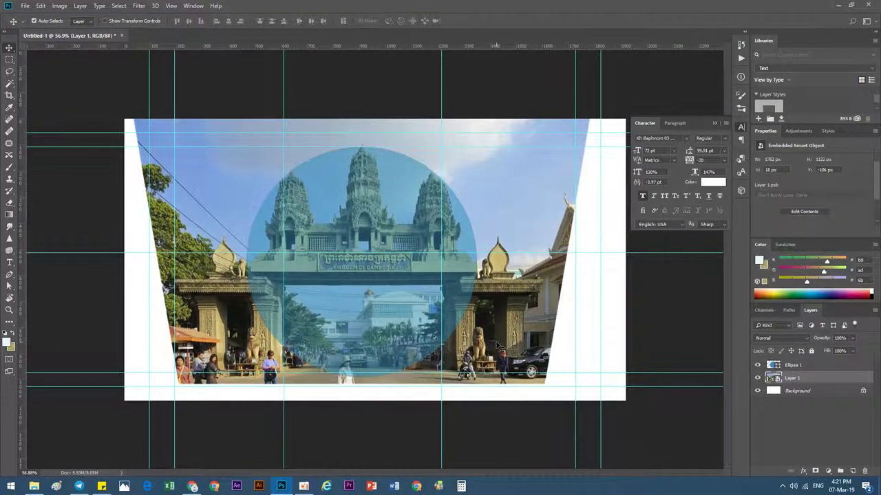
{"action": "key", "text": "Up"}
{"action": "key", "text": "Up"}
{"action": "key", "text": "Up"}
{"action": "key", "text": "Up"}
{"action": "key", "text": "Up"}
{"action": "key", "text": "Up"}
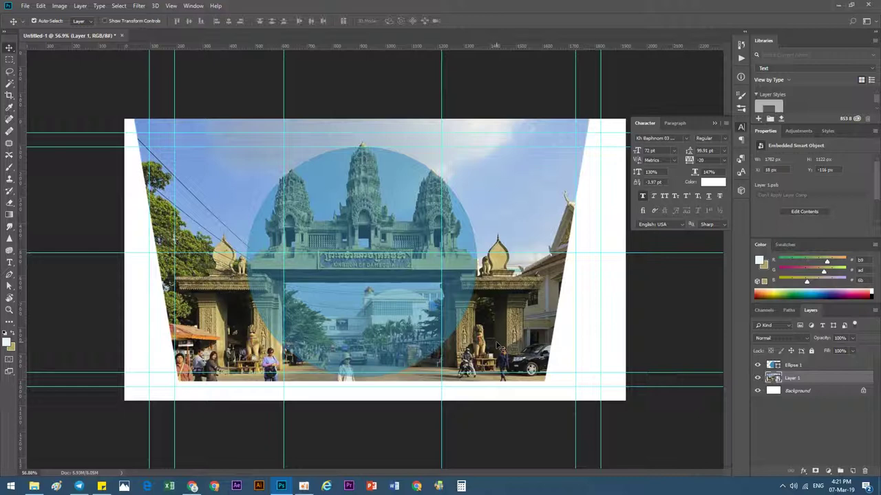
Scale the blue circle down to about 828 px and stack Layer 1 above Ellipse 1
{"action": "left_click", "coordinate": [403, 324]}
{"action": "key", "text": "ctrl+t"}
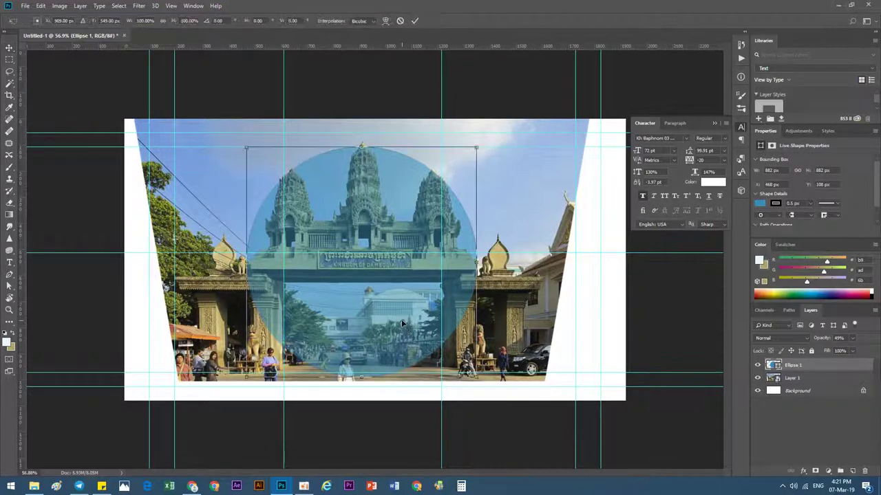
{"action": "left_click_drag", "start_coordinate": [473, 379], "coordinate": [461, 377]}
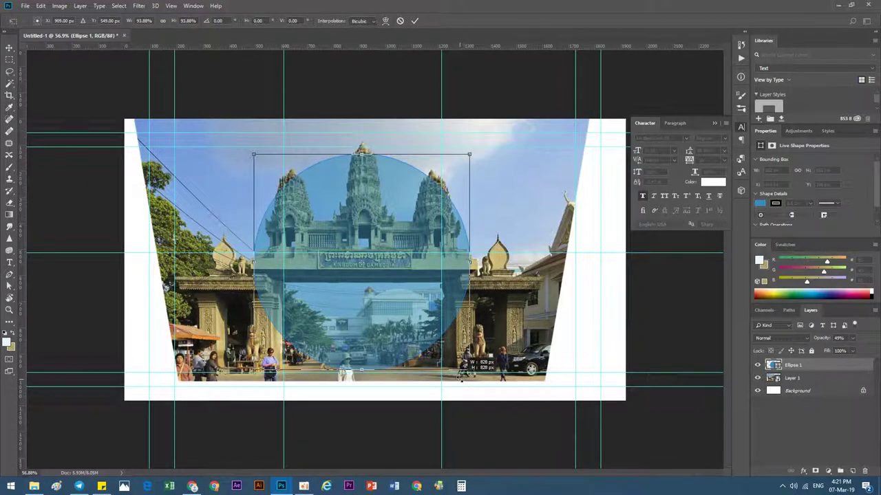
{"action": "key", "text": "Return"}
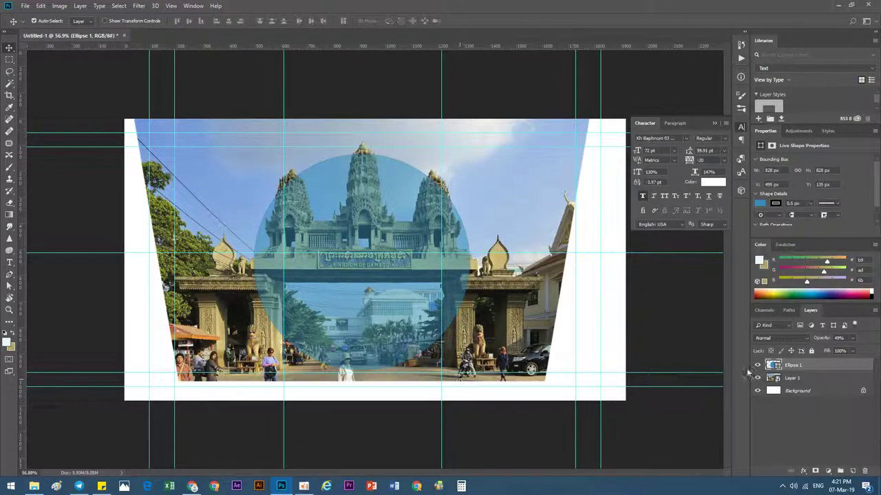
{"action": "left_click_drag", "start_coordinate": [792, 380], "coordinate": [790, 366]}
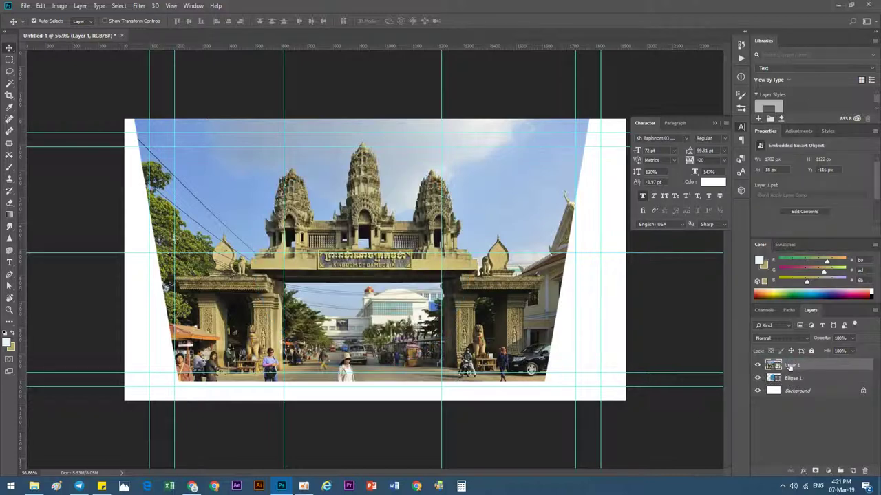
{"action": "left_click", "coordinate": [798, 377]}
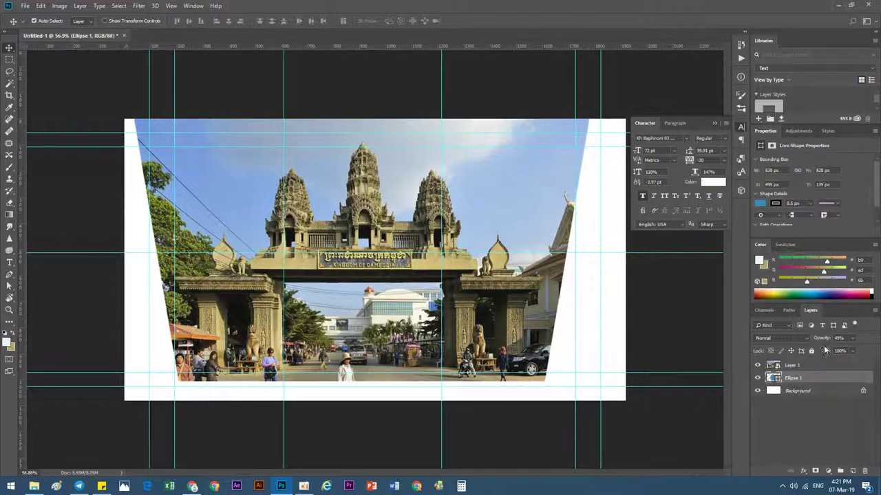
Clip Layer 1 to the Ellipse 1 circle, checking it by toggling the Layer 1 copy
{"action": "left_click", "coordinate": [791, 366]}
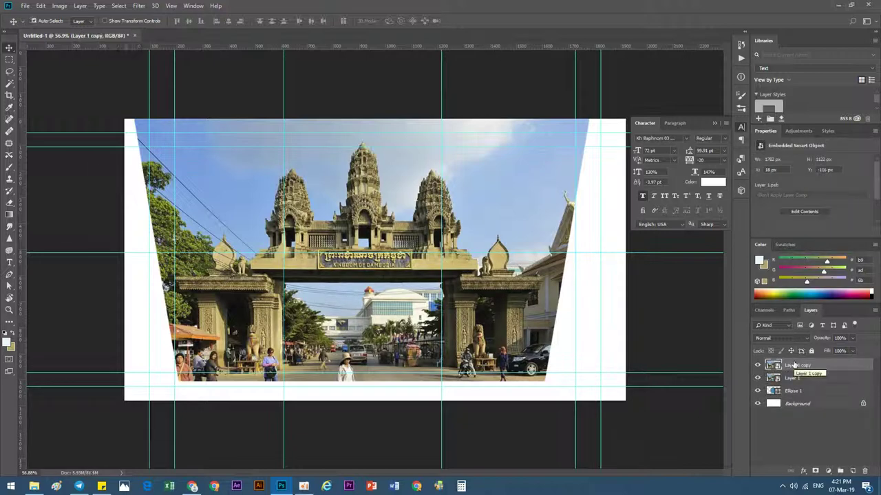
{"action": "right_click", "coordinate": [795, 365]}
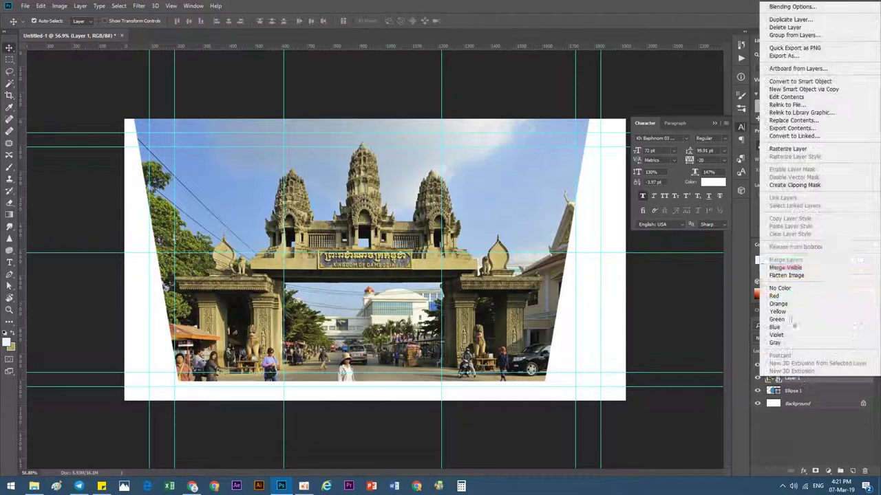
{"action": "left_click", "coordinate": [794, 185]}
{"action": "left_click", "coordinate": [757, 365]}
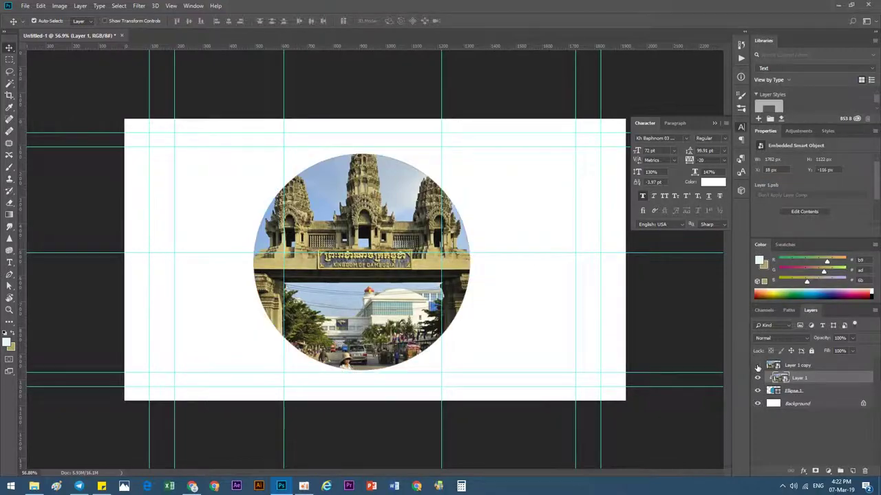
{"action": "left_click", "coordinate": [757, 365]}
{"action": "left_click", "coordinate": [774, 365]}
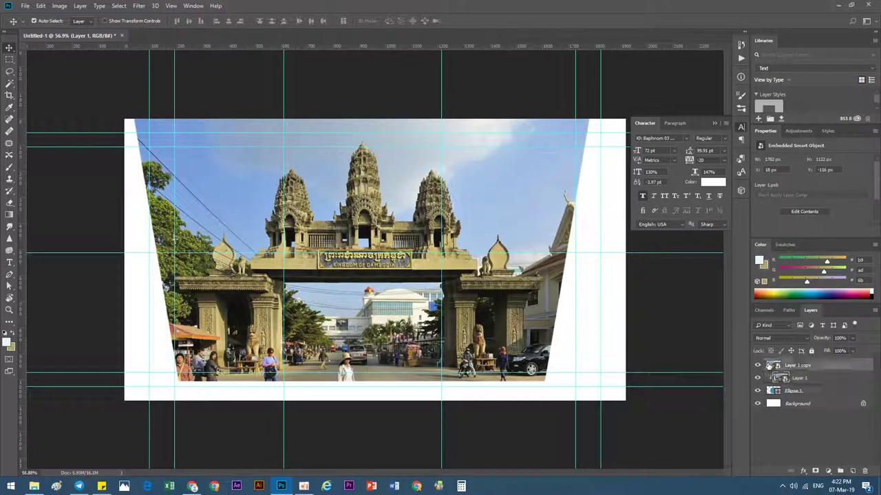
Zoom in and start a Pen path up the left tower's outline
{"action": "scroll", "coordinate": [305, 193], "scroll_direction": "up", "scroll_amount": 2}
{"action": "scroll", "coordinate": [304, 193], "scroll_direction": "up", "scroll_amount": 2}
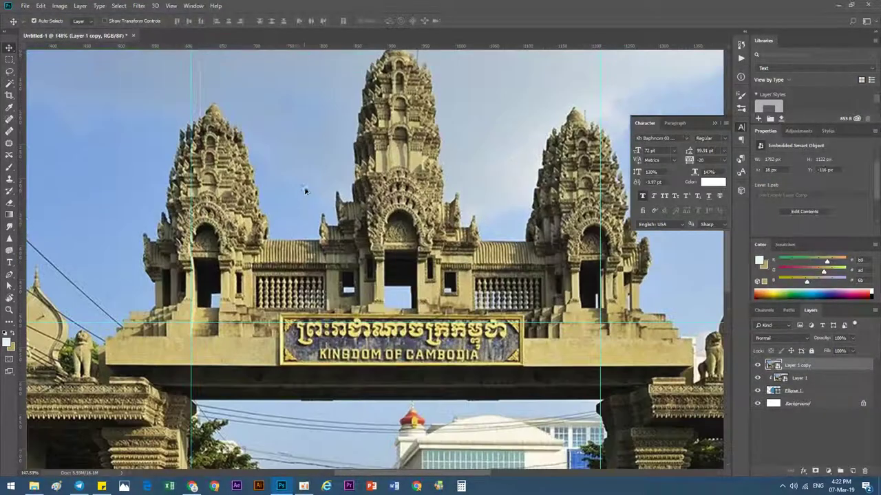
{"action": "scroll", "coordinate": [305, 193], "scroll_direction": "up", "scroll_amount": 2}
{"action": "scroll", "coordinate": [304, 193], "scroll_direction": "up", "scroll_amount": 2}
{"action": "key", "text": "p"}
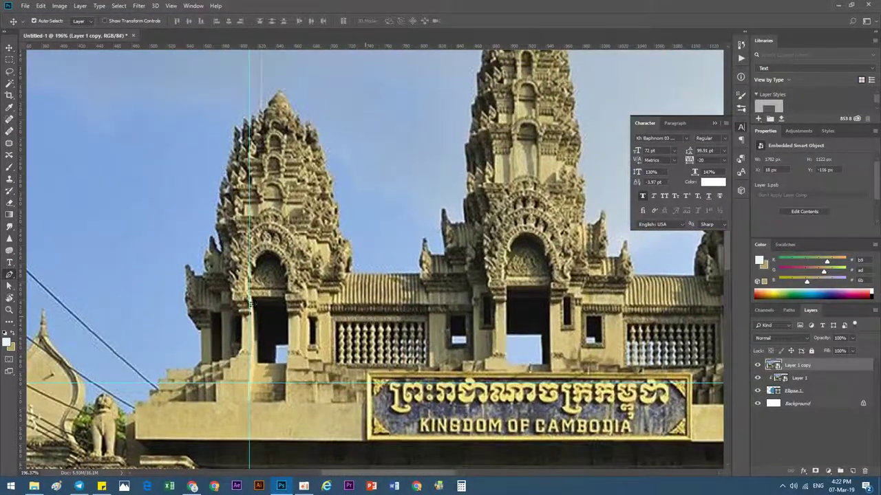
{"action": "scroll", "coordinate": [193, 282], "scroll_direction": "up", "scroll_amount": 2}
{"action": "scroll", "coordinate": [165, 278], "scroll_direction": "up", "scroll_amount": 1}
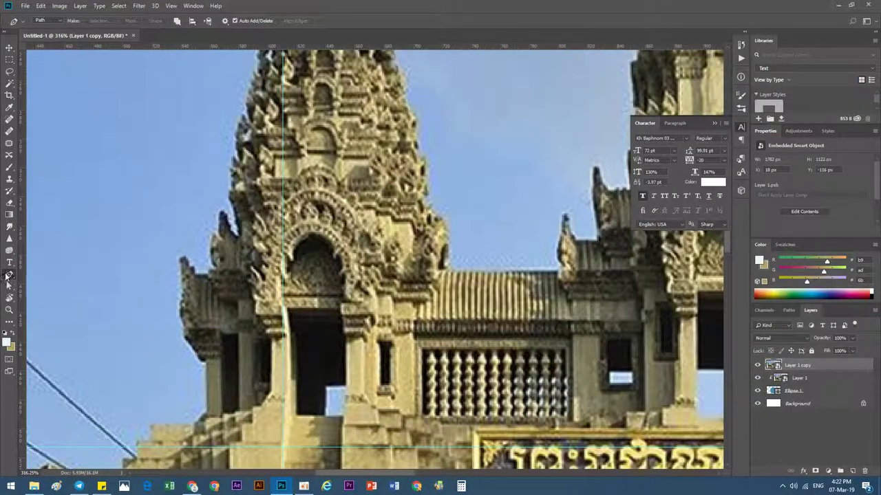
{"action": "scroll", "coordinate": [234, 178], "scroll_direction": "down", "scroll_amount": 2}
{"action": "scroll", "coordinate": [237, 150], "scroll_direction": "up", "scroll_amount": 2}
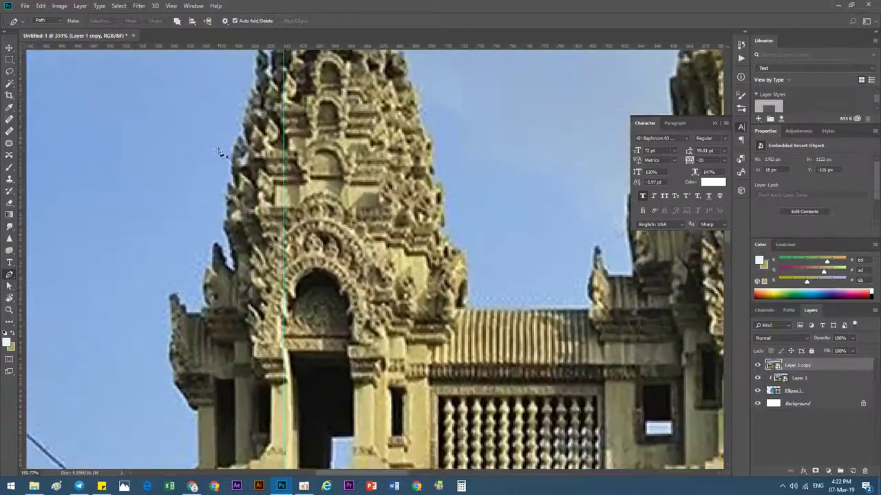
{"action": "scroll", "coordinate": [232, 246], "scroll_direction": "up", "scroll_amount": 1}
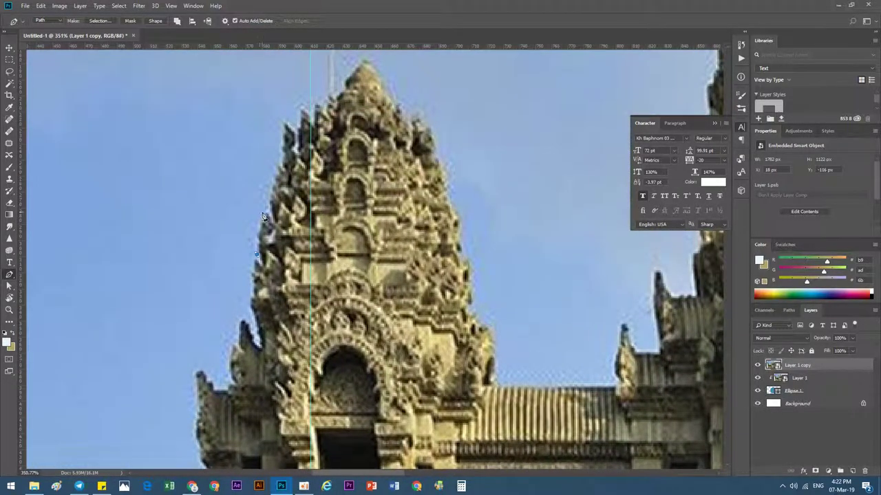
{"action": "left_click", "coordinate": [273, 177]}
{"action": "scroll", "coordinate": [274, 178], "scroll_direction": "up", "scroll_amount": 2}
{"action": "left_click", "coordinate": [284, 108]}
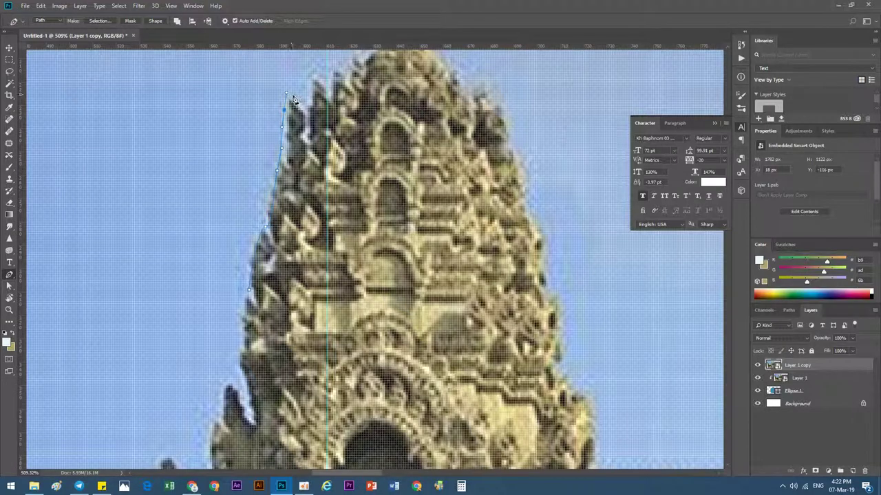
{"action": "left_click", "coordinate": [294, 99]}
{"action": "left_click", "coordinate": [311, 96]}
Continue the pen path over the spire's peak and down the tower's right edge
{"action": "left_click_drag", "start_coordinate": [312, 87], "coordinate": [293, 227]}
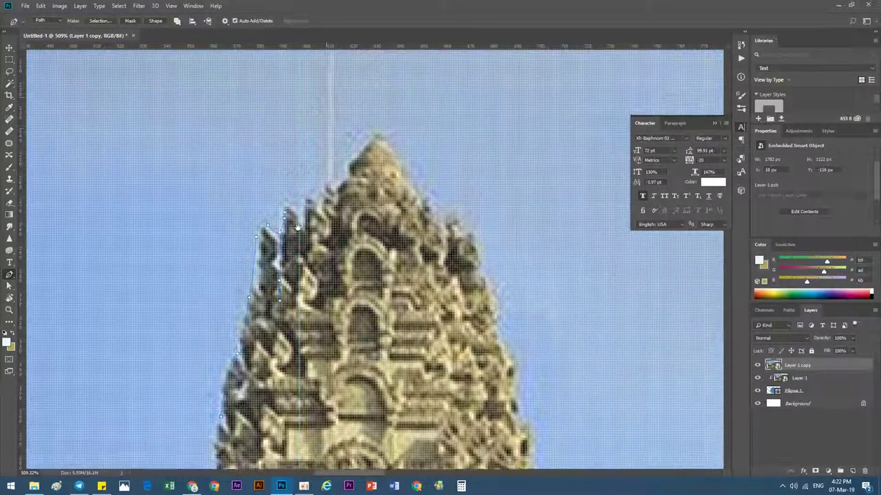
{"action": "scroll", "coordinate": [296, 214], "scroll_direction": "up", "scroll_amount": 3}
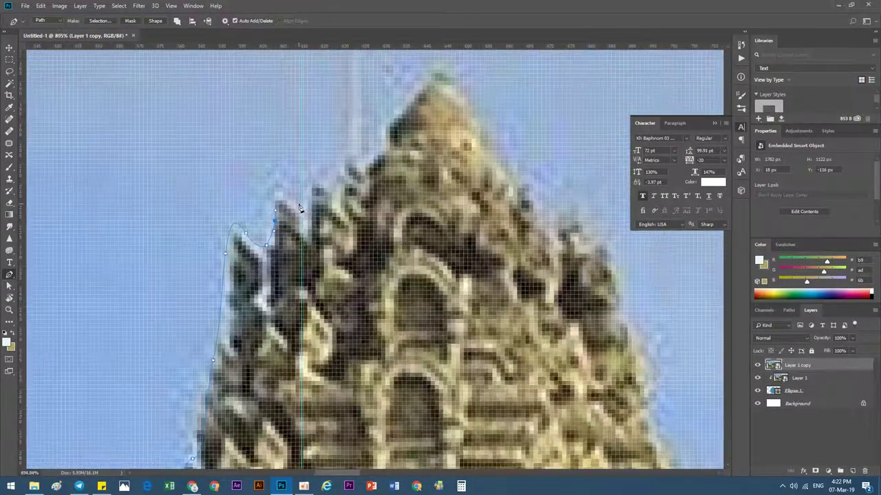
{"action": "left_click", "coordinate": [320, 208]}
{"action": "left_click", "coordinate": [323, 184]}
{"action": "left_click_drag", "start_coordinate": [352, 170], "coordinate": [383, 141]}
{"action": "scroll", "coordinate": [366, 219], "scroll_direction": "up", "scroll_amount": 1}
{"action": "scroll", "coordinate": [366, 219], "scroll_direction": "up", "scroll_amount": 1}
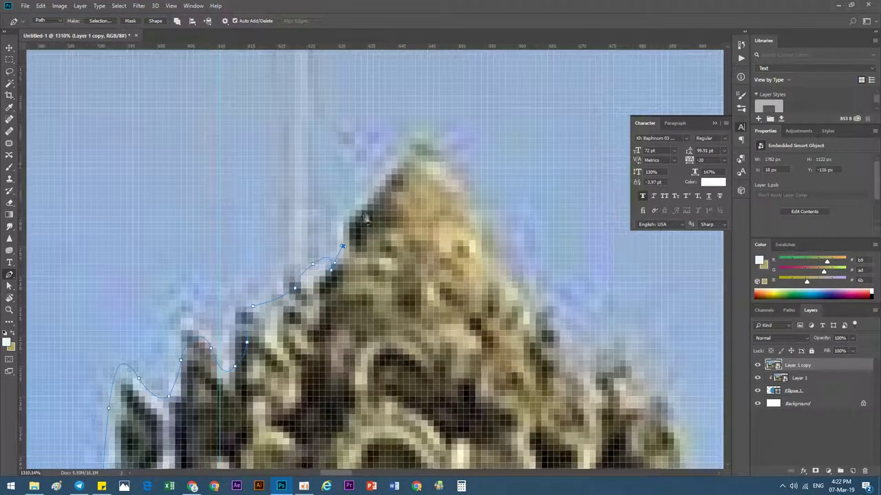
{"action": "left_click_drag", "start_coordinate": [403, 138], "coordinate": [417, 124]}
{"action": "scroll", "coordinate": [431, 171], "scroll_direction": "down", "scroll_amount": 2}
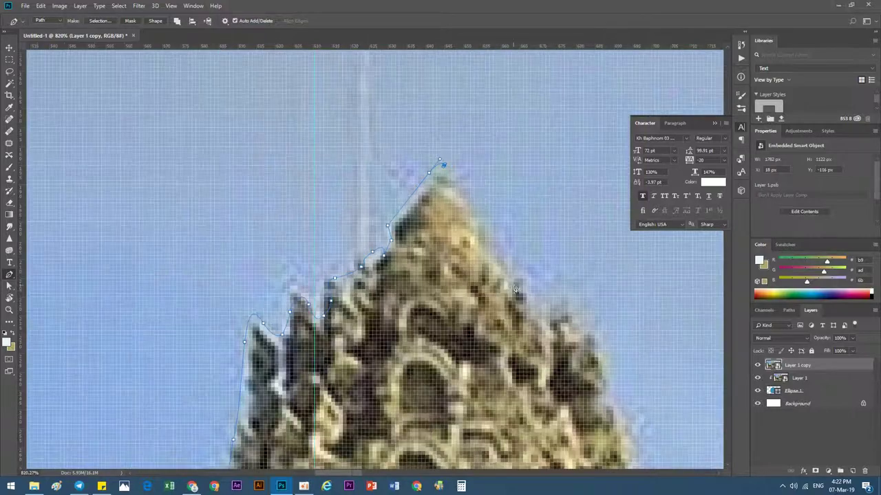
{"action": "left_click", "coordinate": [306, 167]}
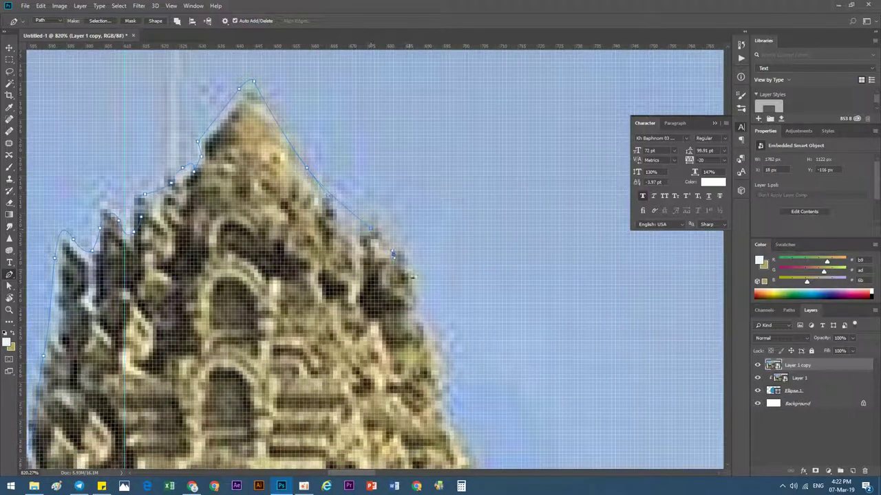
{"action": "scroll", "coordinate": [406, 276], "scroll_direction": "down", "scroll_amount": 2}
{"action": "left_click_drag", "start_coordinate": [427, 318], "coordinate": [304, 230]}
{"action": "left_click", "coordinate": [304, 240]}
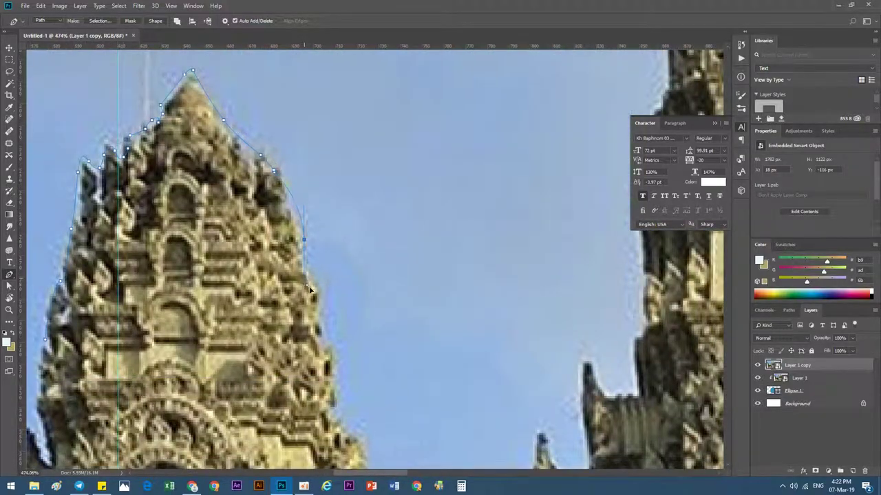
{"action": "scroll", "coordinate": [289, 293], "scroll_direction": "down", "scroll_amount": 2}
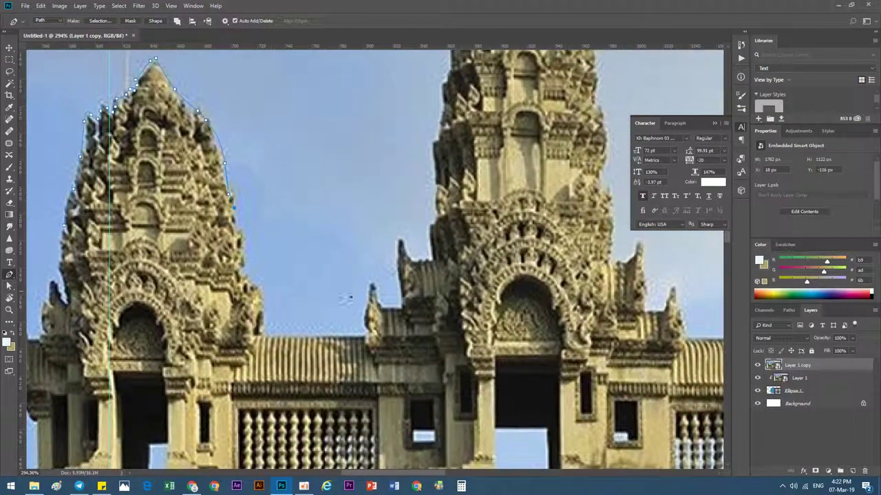
Extend the pen path down from the left tower and curve it into the dip
{"action": "left_click", "coordinate": [346, 288]}
{"action": "left_click", "coordinate": [374, 252]}
{"action": "left_click_drag", "start_coordinate": [394, 235], "coordinate": [399, 235]}
{"action": "left_click", "coordinate": [427, 248]}
{"action": "scroll", "coordinate": [430, 192], "scroll_direction": "down", "scroll_amount": 2}
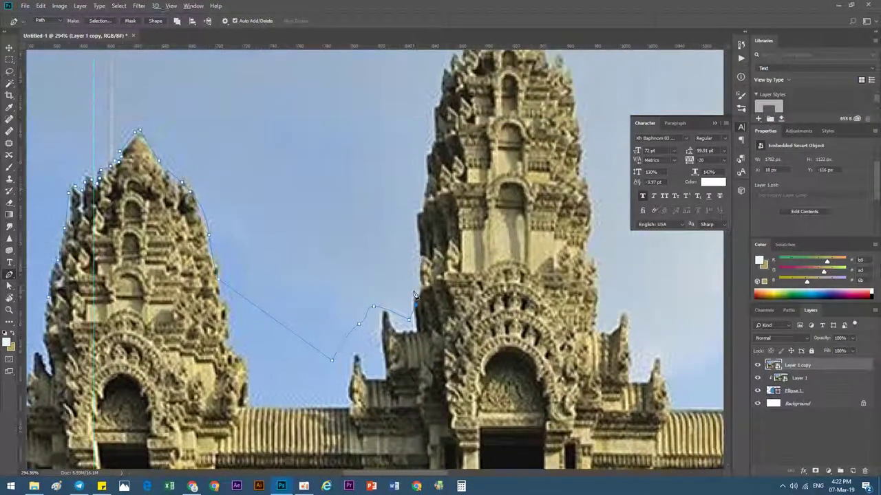
{"action": "scroll", "coordinate": [431, 192], "scroll_direction": "up", "scroll_amount": 4}
Trace the path up the centre tower's left edge with corner and curved anchors
{"action": "left_click", "coordinate": [416, 314]}
{"action": "left_click", "coordinate": [428, 280]}
{"action": "left_click", "coordinate": [417, 222]}
{"action": "left_click_drag", "start_coordinate": [417, 180], "coordinate": [420, 166]}
{"action": "scroll", "coordinate": [439, 129], "scroll_direction": "down", "scroll_amount": 2}
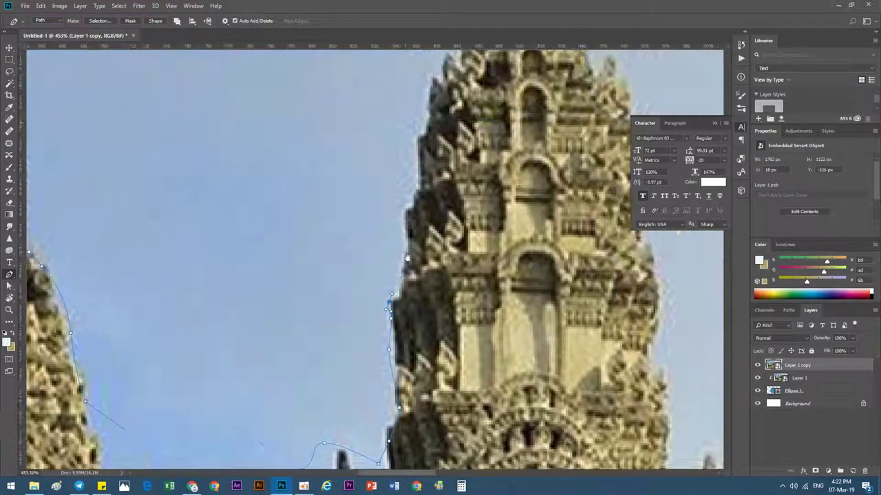
{"action": "scroll", "coordinate": [413, 227], "scroll_direction": "up", "scroll_amount": 2}
{"action": "left_click_drag", "start_coordinate": [399, 284], "coordinate": [401, 270]}
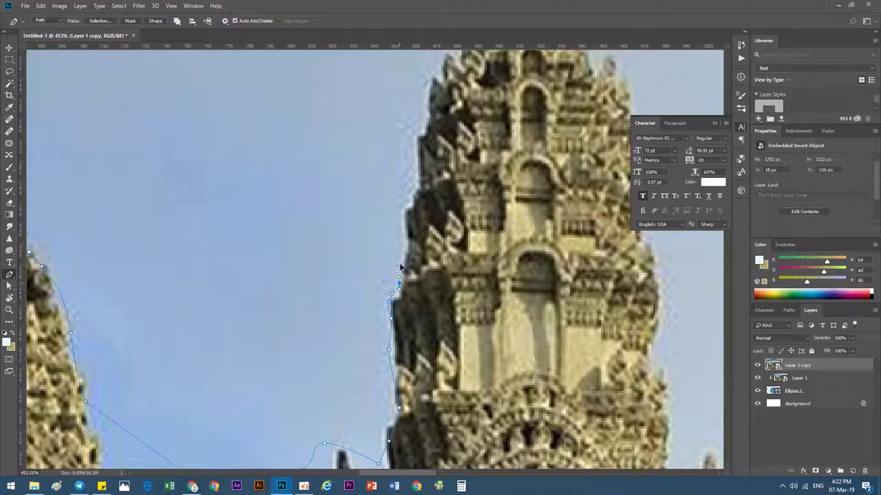
{"action": "left_click", "coordinate": [418, 139]}
{"action": "left_click", "coordinate": [431, 79]}
{"action": "scroll", "coordinate": [431, 79], "scroll_direction": "down", "scroll_amount": 2}
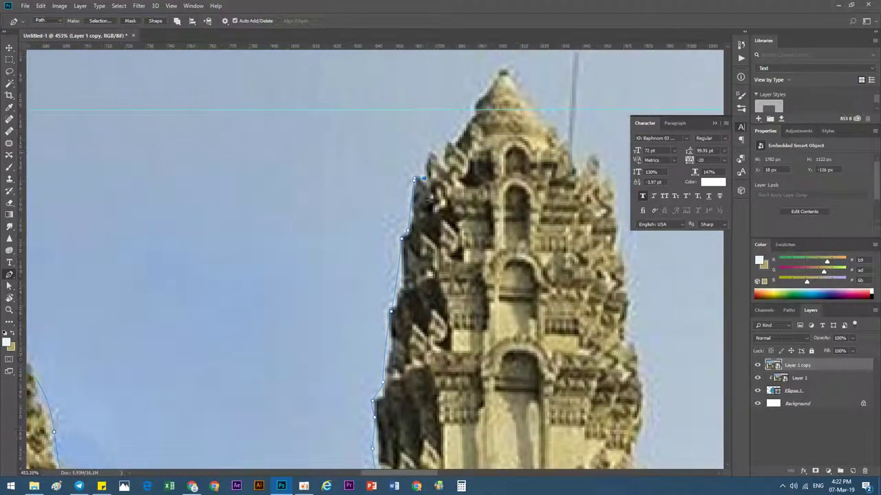
{"action": "scroll", "coordinate": [428, 155], "scroll_direction": "up", "scroll_amount": 2}
Carry the path up to the tip of the centre spire
{"action": "left_click", "coordinate": [448, 146]}
{"action": "left_click", "coordinate": [458, 136]}
{"action": "left_click", "coordinate": [471, 115]}
{"action": "scroll", "coordinate": [472, 115], "scroll_direction": "up", "scroll_amount": 1}
{"action": "scroll", "coordinate": [474, 99], "scroll_direction": "up", "scroll_amount": 2}
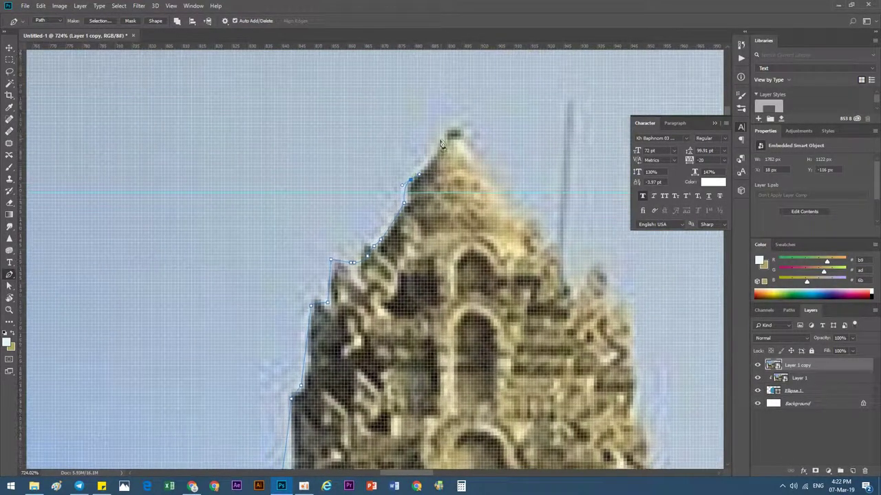
{"action": "left_click", "coordinate": [411, 181]}
{"action": "left_click", "coordinate": [455, 124]}
Trace the path down the centre spire's right side
{"action": "left_click", "coordinate": [536, 229]}
{"action": "left_click", "coordinate": [556, 254]}
{"action": "left_click", "coordinate": [563, 280]}
{"action": "left_click_drag", "start_coordinate": [582, 325], "coordinate": [407, 262]}
{"action": "left_click", "coordinate": [401, 219]}
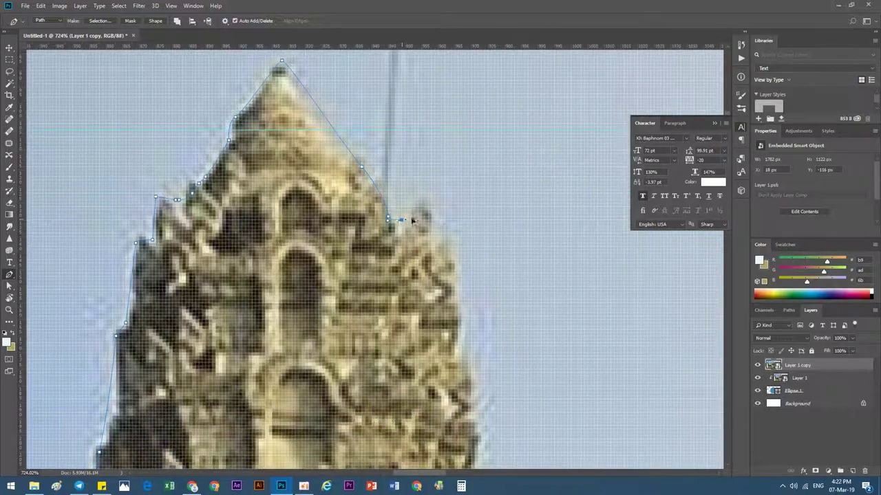
{"action": "left_click", "coordinate": [416, 196]}
{"action": "left_click", "coordinate": [440, 242]}
{"action": "left_click", "coordinate": [450, 263]}
{"action": "left_click", "coordinate": [468, 296]}
{"action": "scroll", "coordinate": [472, 370], "scroll_direction": "down", "scroll_amount": 2}
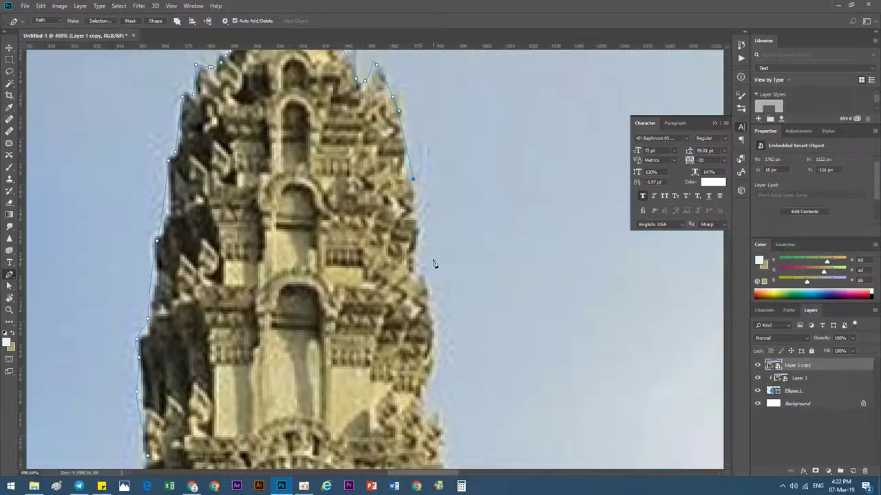
Finish the centre tower's right edge and curve the path across to the right tower
{"action": "left_click", "coordinate": [432, 259]}
{"action": "left_click", "coordinate": [437, 300]}
{"action": "left_click", "coordinate": [445, 358]}
{"action": "left_click_drag", "start_coordinate": [445, 358], "coordinate": [403, 281]}
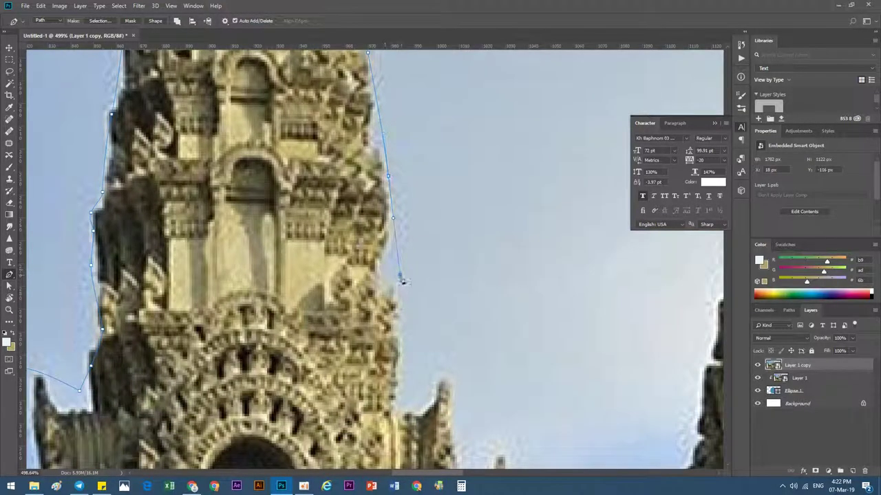
{"action": "scroll", "coordinate": [403, 281], "scroll_direction": "down", "scroll_amount": 2}
{"action": "left_click", "coordinate": [521, 393]}
{"action": "left_click", "coordinate": [590, 383]}
{"action": "left_click_drag", "start_coordinate": [564, 289], "coordinate": [448, 287]}
Trace the pen path up the right tower's left edge
{"action": "scroll", "coordinate": [495, 306], "scroll_direction": "up", "scroll_amount": 1}
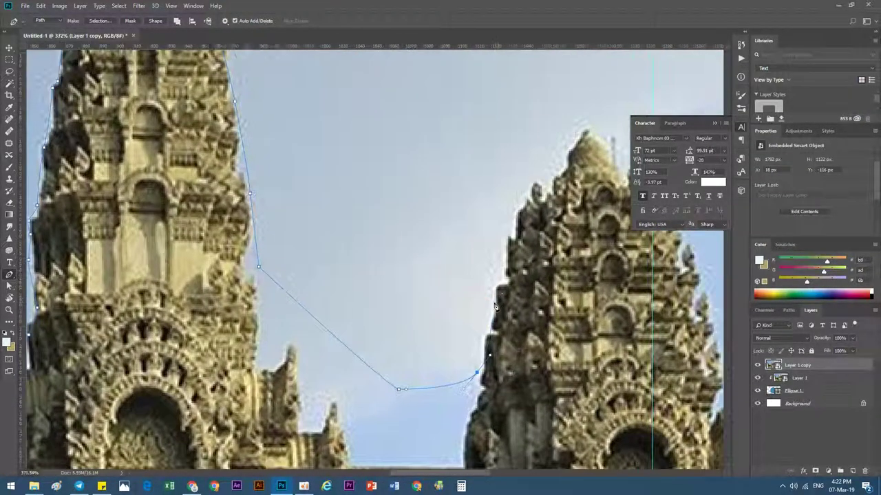
{"action": "left_click", "coordinate": [497, 298]}
{"action": "left_click", "coordinate": [508, 259]}
{"action": "left_click", "coordinate": [510, 233]}
{"action": "left_click", "coordinate": [521, 203]}
{"action": "left_click", "coordinate": [529, 186]}
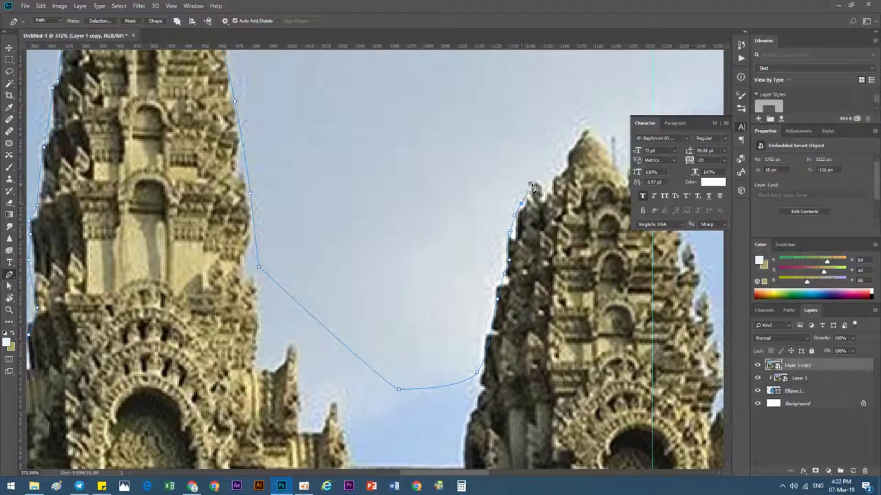
{"action": "scroll", "coordinate": [547, 203], "scroll_direction": "up", "scroll_amount": 2}
Add anchors up to and over the right tower's tip
{"action": "left_click", "coordinate": [535, 176]}
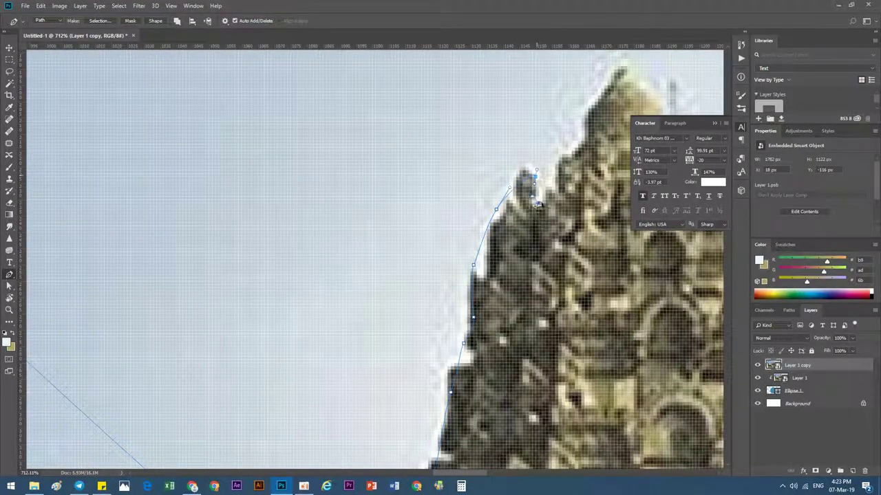
{"action": "left_click", "coordinate": [551, 182]}
{"action": "left_click", "coordinate": [551, 162]}
{"action": "left_click", "coordinate": [565, 150]}
{"action": "left_click_drag", "start_coordinate": [566, 150], "coordinate": [420, 230]}
{"action": "left_click", "coordinate": [433, 215]}
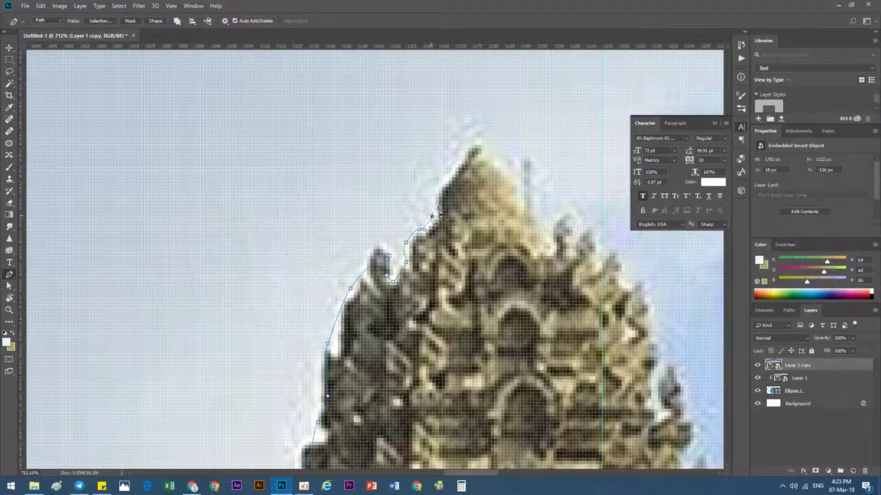
{"action": "left_click", "coordinate": [448, 180]}
Start down the right tower's right side, undoing and re-placing a misplaced anchor
{"action": "left_click", "coordinate": [468, 146]}
{"action": "left_click", "coordinate": [487, 142]}
{"action": "left_click_drag", "start_coordinate": [526, 180], "coordinate": [528, 195]}
{"action": "left_click", "coordinate": [540, 225]}
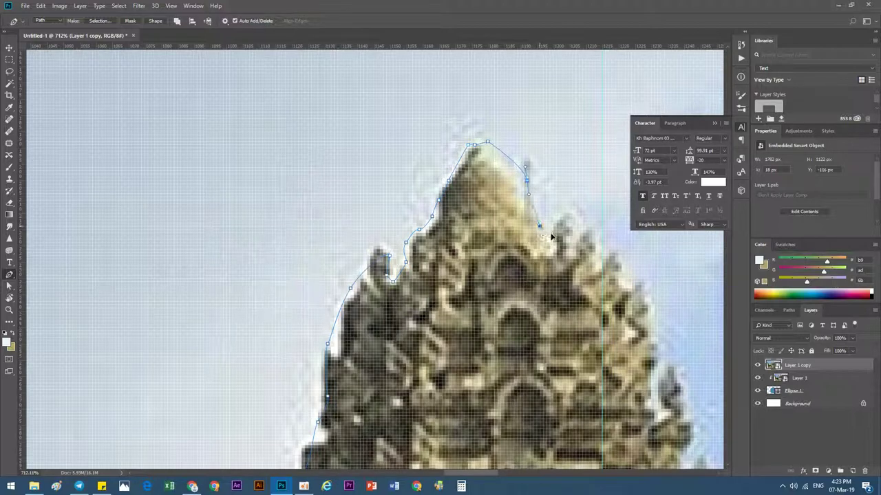
{"action": "key", "text": "ctrl+alt+z"}
{"action": "key", "text": "ctrl+alt+z"}
{"action": "key", "text": "ctrl+alt+z"}
{"action": "key", "text": "ctrl+alt+z"}
{"action": "left_click", "coordinate": [565, 217]}
{"action": "left_click_drag", "start_coordinate": [514, 262], "coordinate": [369, 203]}
Continue the path down the right tower's right edge with curved anchors
{"action": "left_click", "coordinate": [468, 198]}
{"action": "left_click", "coordinate": [493, 232]}
{"action": "left_click_drag", "start_coordinate": [513, 249], "coordinate": [514, 261]}
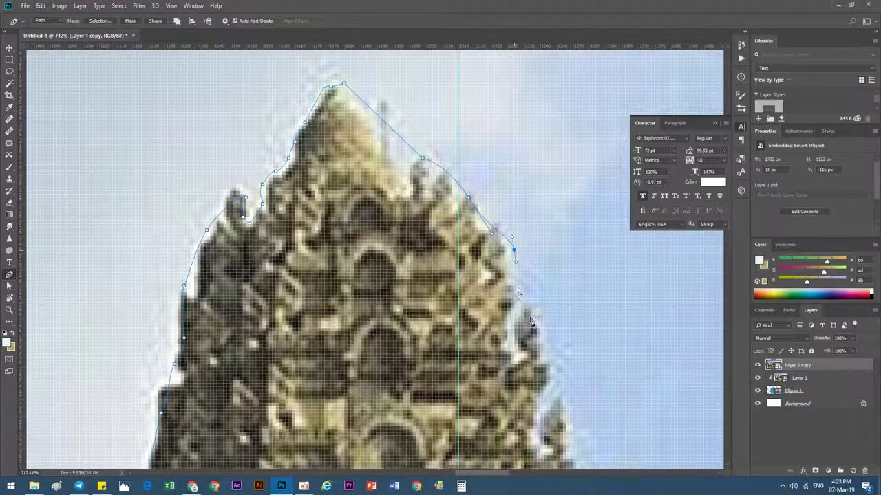
{"action": "mouse_move", "coordinate": [527, 317]}
{"action": "left_mouse_down"}
{"action": "mouse_move", "coordinate": [543, 329]}
{"action": "mouse_move", "coordinate": [473, 200]}
{"action": "left_mouse_up"}
{"action": "left_click", "coordinate": [483, 250]}
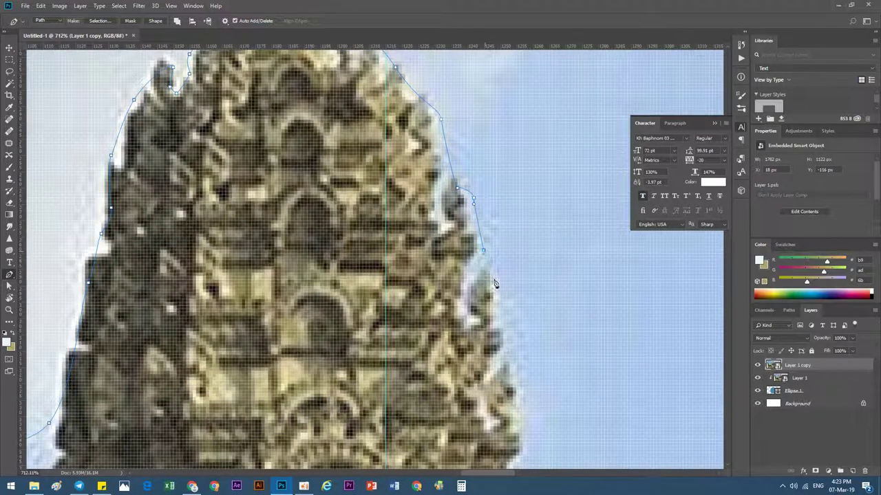
{"action": "left_click", "coordinate": [494, 283]}
{"action": "scroll", "coordinate": [501, 316], "scroll_direction": "down", "scroll_amount": 3}
{"action": "left_click", "coordinate": [509, 357]}
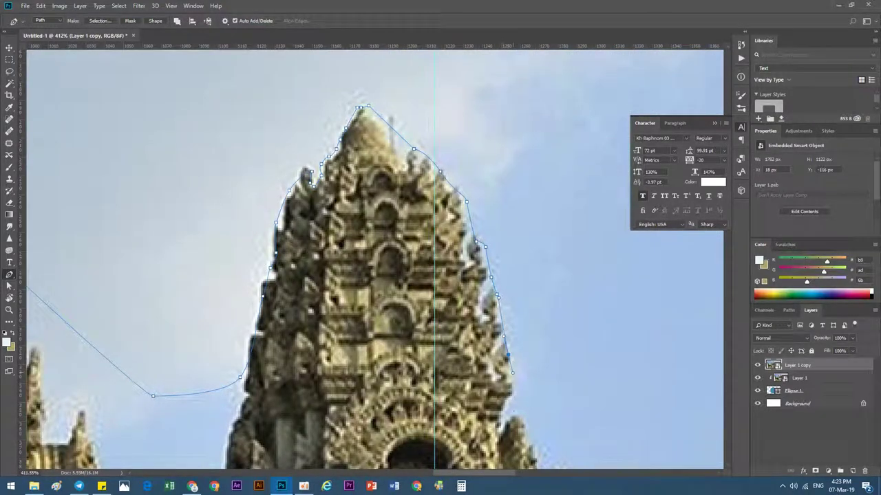
{"action": "scroll", "coordinate": [502, 355], "scroll_direction": "down", "scroll_amount": 2}
{"action": "scroll", "coordinate": [480, 347], "scroll_direction": "down", "scroll_amount": 2}
Close the tower outline and convert the path into a selection
{"action": "scroll", "coordinate": [481, 346], "scroll_direction": "down", "scroll_amount": 1}
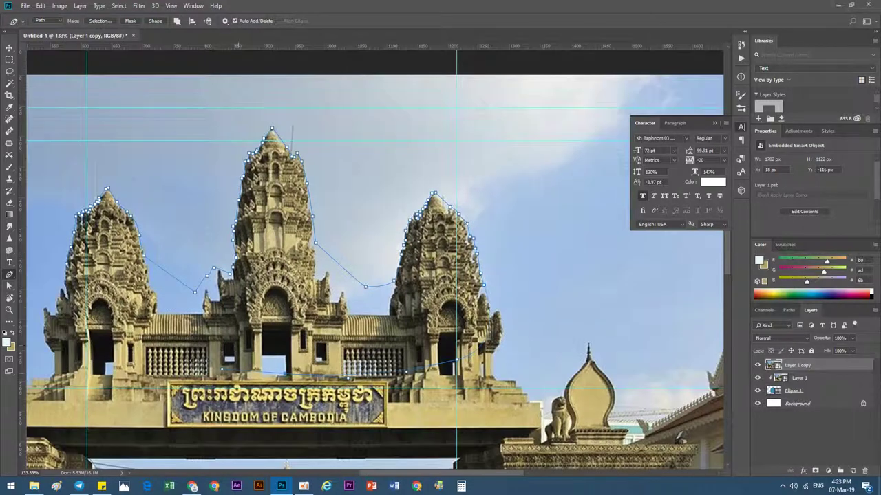
{"action": "left_click", "coordinate": [69, 268]}
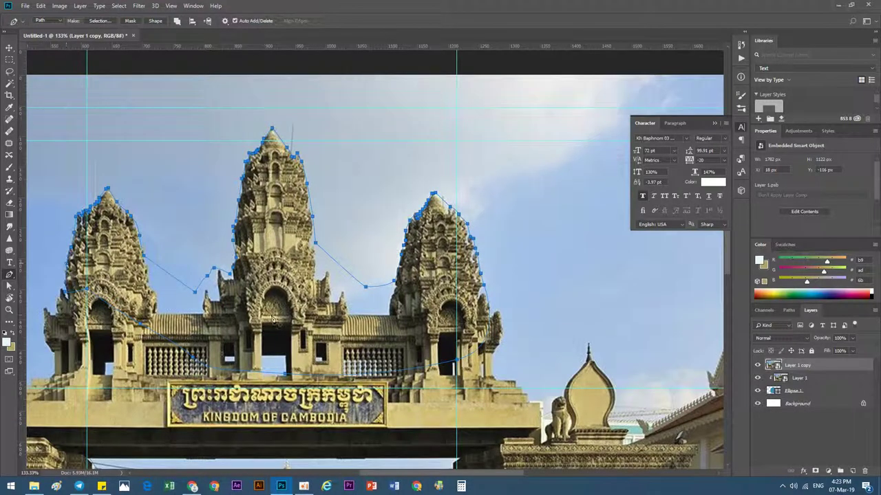
{"action": "right_click", "coordinate": [301, 268]}
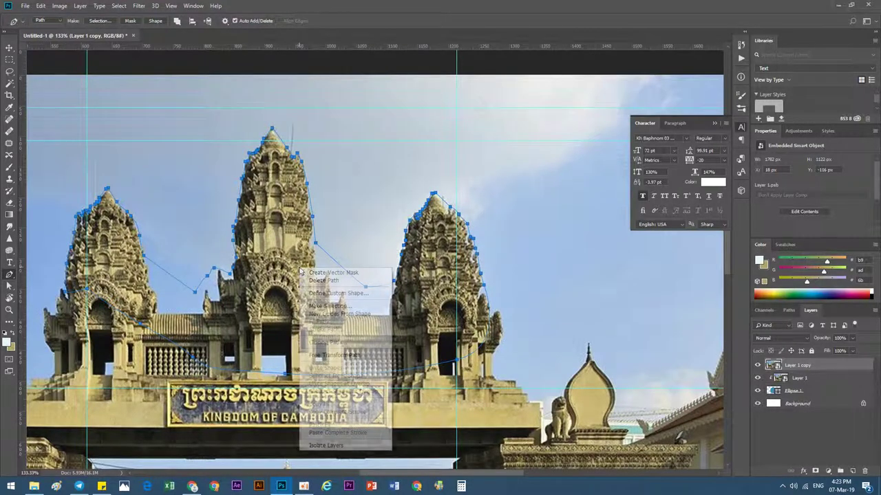
{"action": "left_click", "coordinate": [314, 307]}
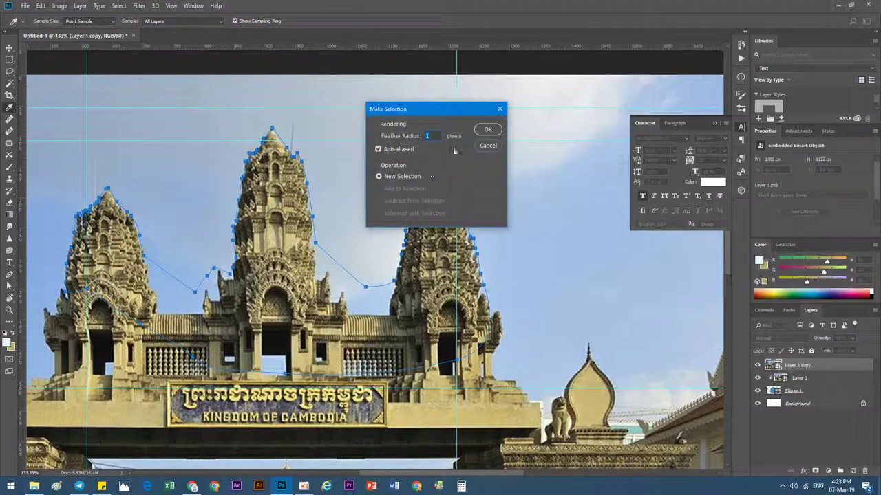
{"action": "left_click", "coordinate": [489, 129]}
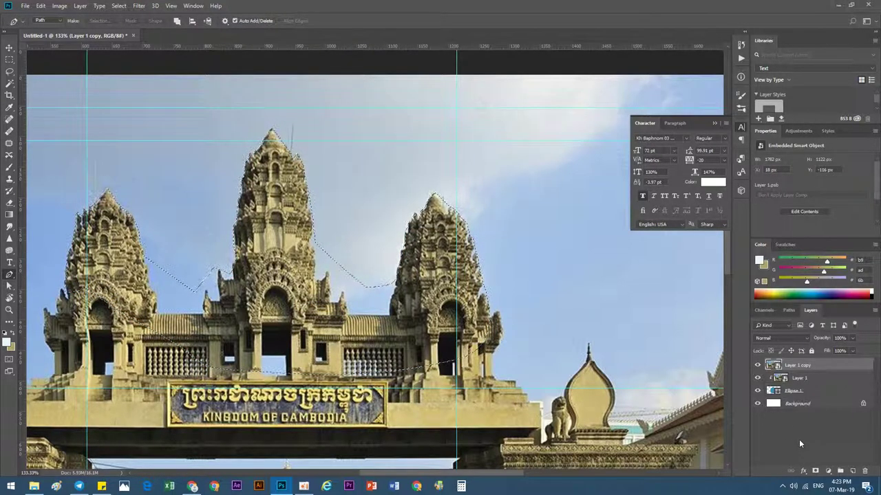
Add a layer mask from the tower selection to the photo, discarding an accidental copy layer
{"action": "key", "text": "ctrl+j"}
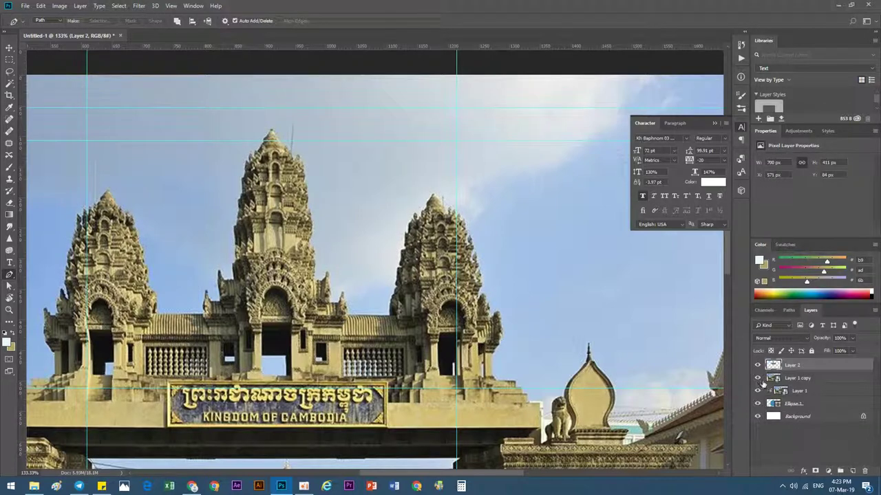
{"action": "key", "text": "Delete"}
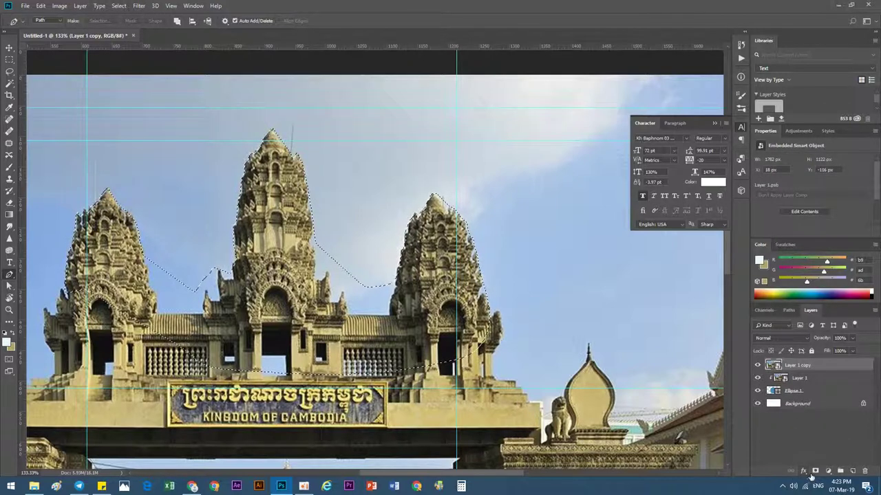
{"action": "left_click", "coordinate": [814, 472]}
{"action": "scroll", "coordinate": [106, 141], "scroll_direction": "down", "scroll_amount": 3}
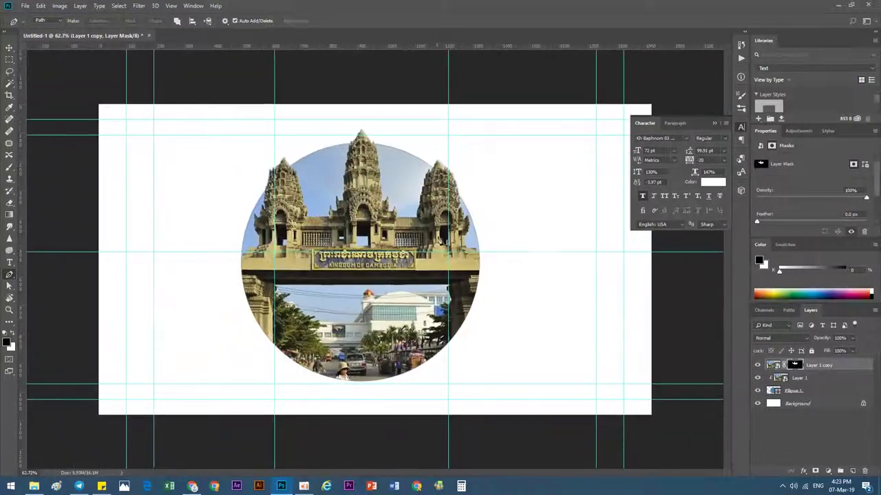
{"action": "key", "text": "v"}
{"action": "key", "text": "ctrl+minus"}
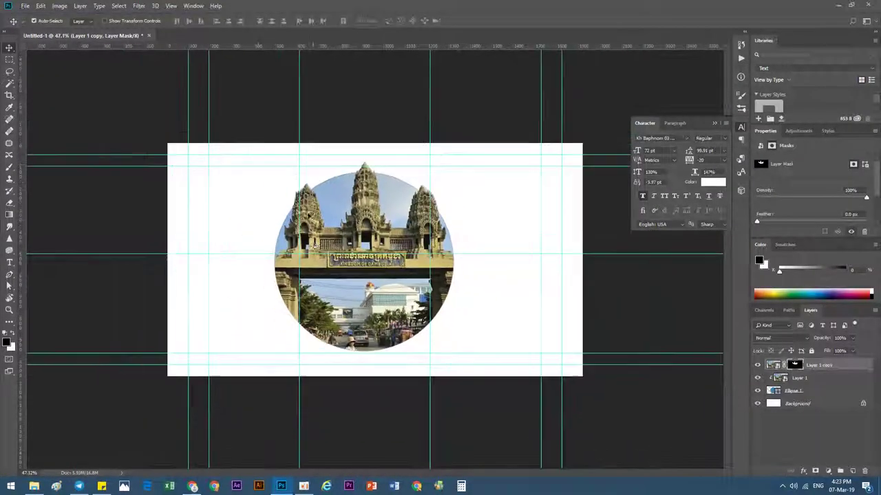
{"action": "key", "text": "ctrl+plus"}
Select the photo layers together with the Ellipse 1 layer
{"action": "left_click", "coordinate": [667, 397]}
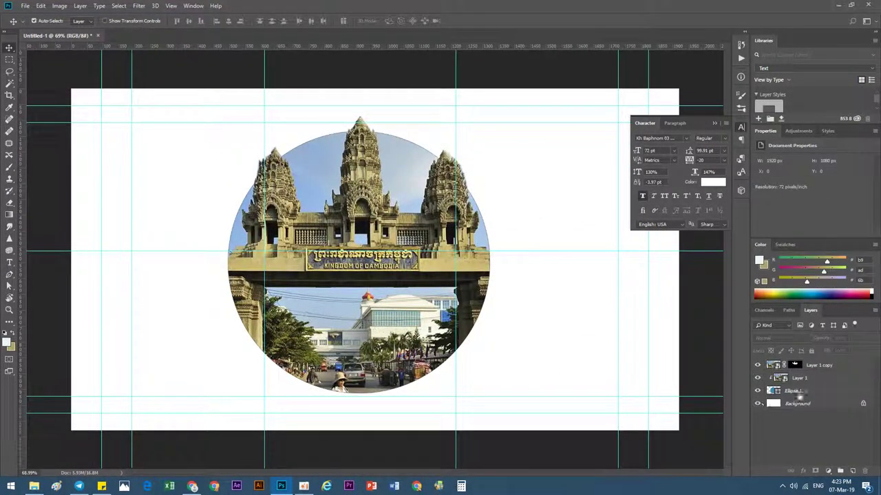
{"action": "left_click", "coordinate": [798, 390]}
{"action": "left_click", "coordinate": [809, 368], "text": "shift"}
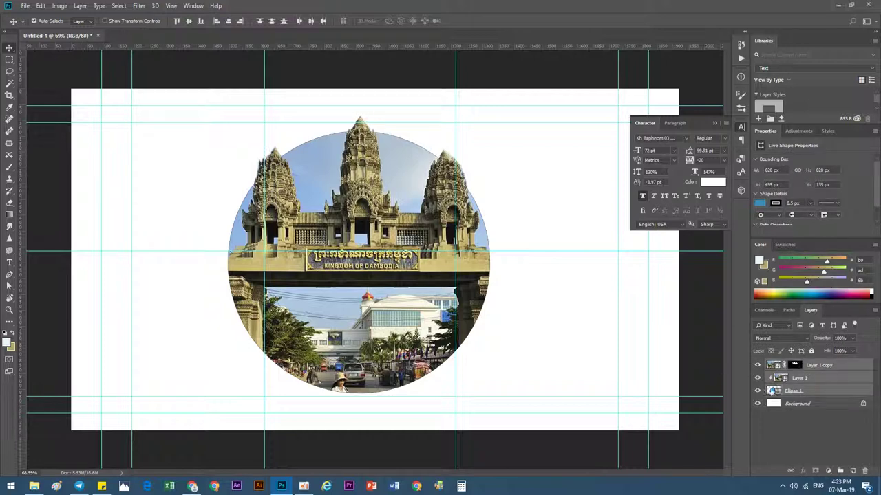
{"action": "right_click", "coordinate": [805, 379]}
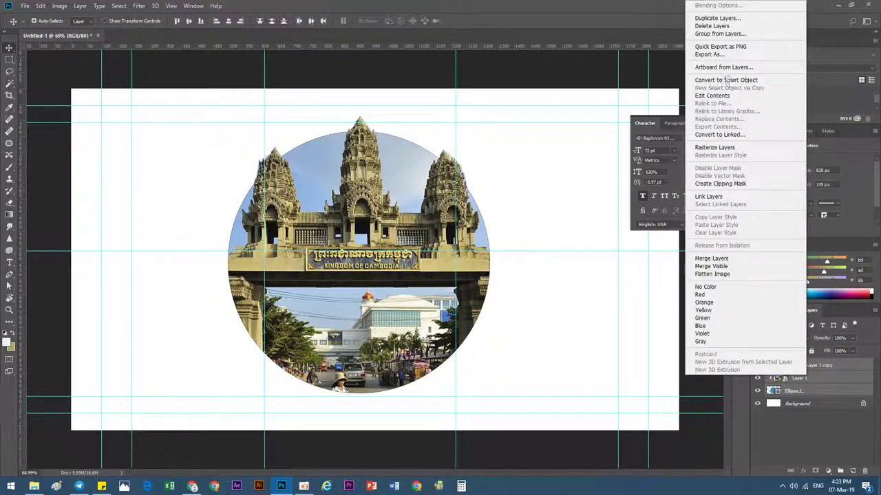
Group the photo and ellipse layers, scale the group to about 84.5% and move it up
{"action": "left_click", "coordinate": [720, 33]}
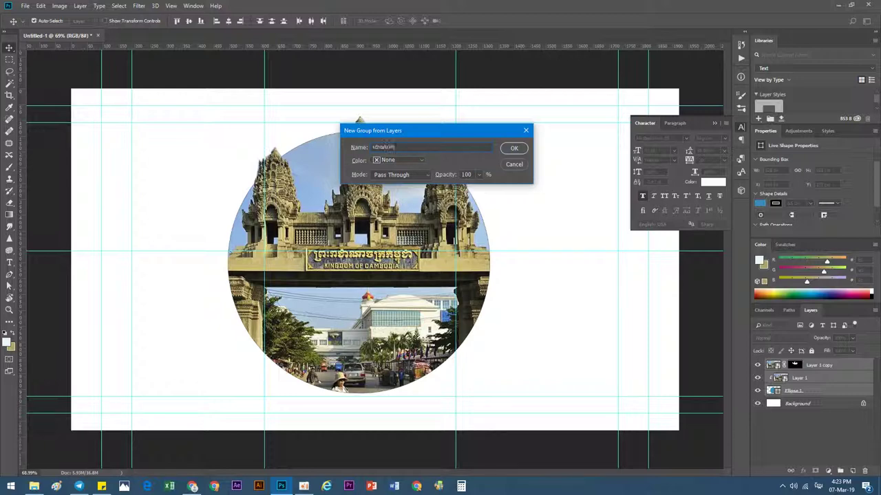
{"action": "key", "text": "Return"}
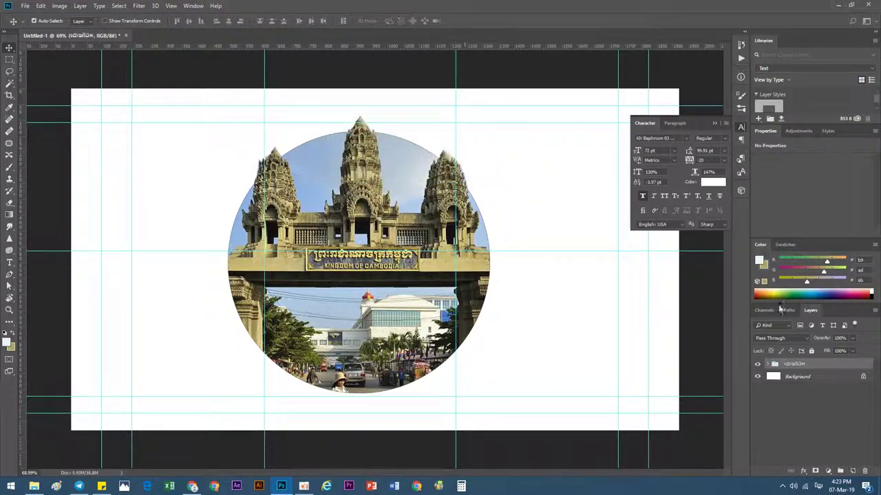
{"action": "key", "text": "ctrl+t"}
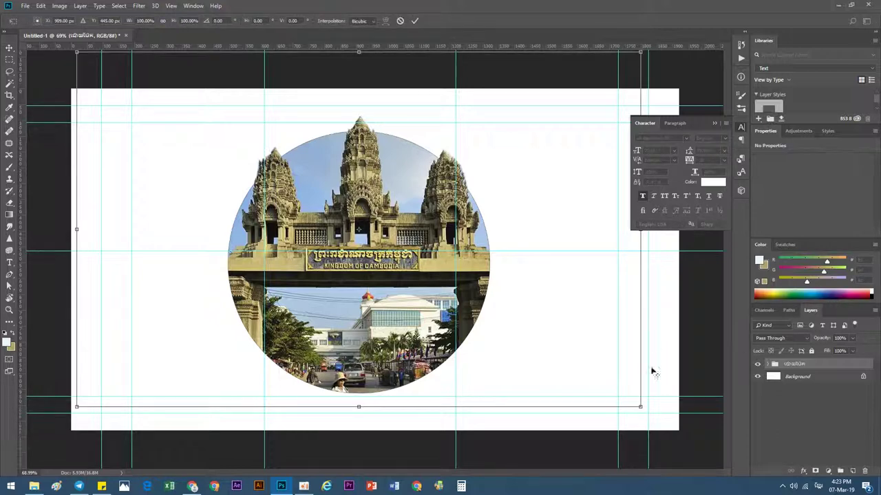
{"action": "left_click_drag", "start_coordinate": [639, 417], "coordinate": [583, 399]}
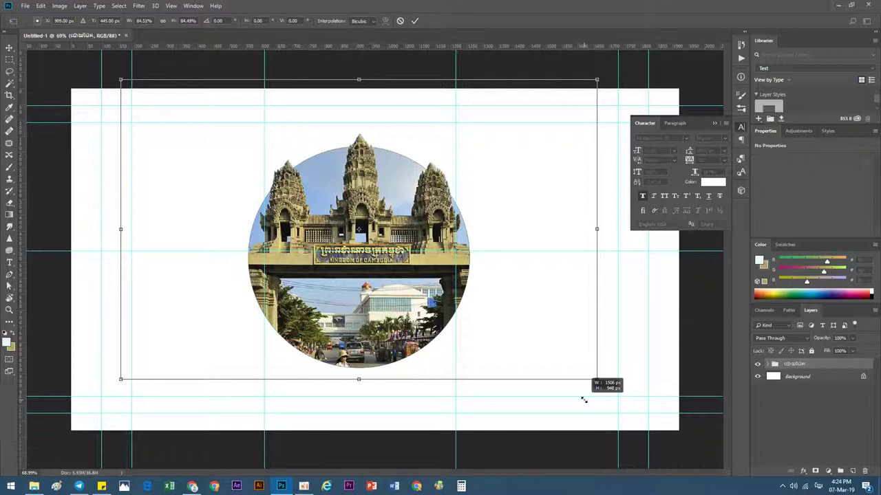
{"action": "left_click_drag", "start_coordinate": [373, 334], "coordinate": [378, 300]}
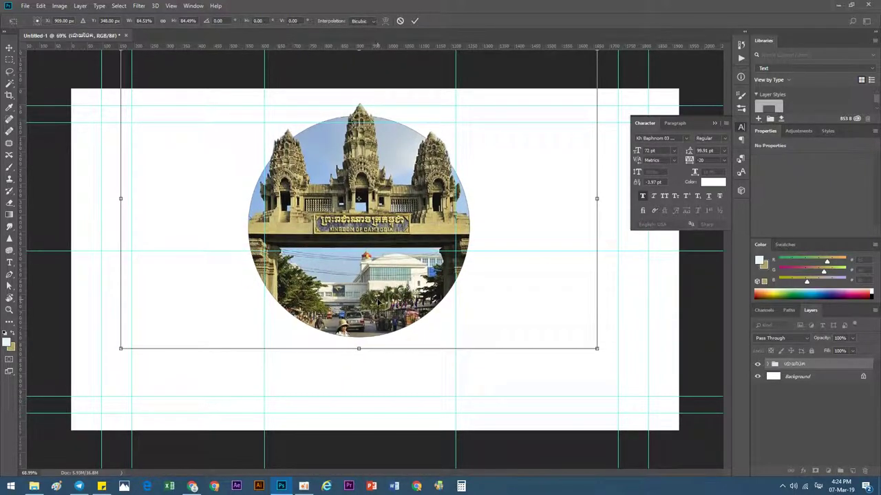
{"action": "left_click", "coordinate": [414, 21]}
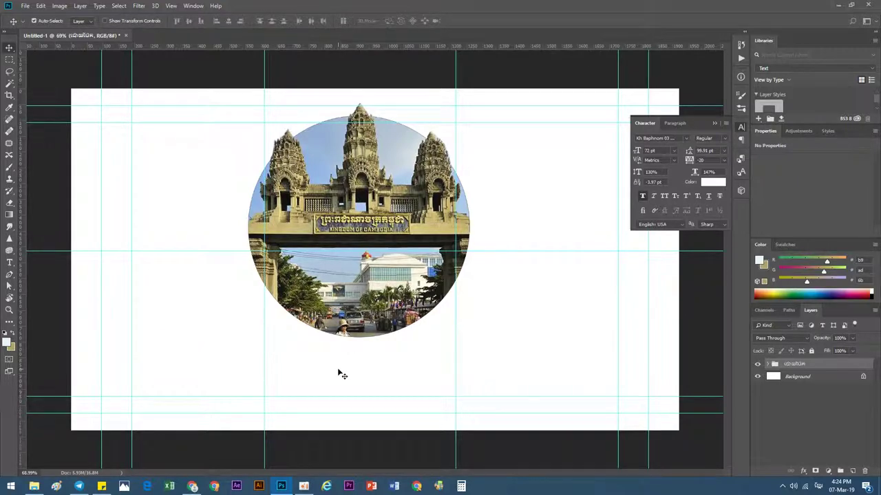
{"action": "left_click", "coordinate": [264, 337]}
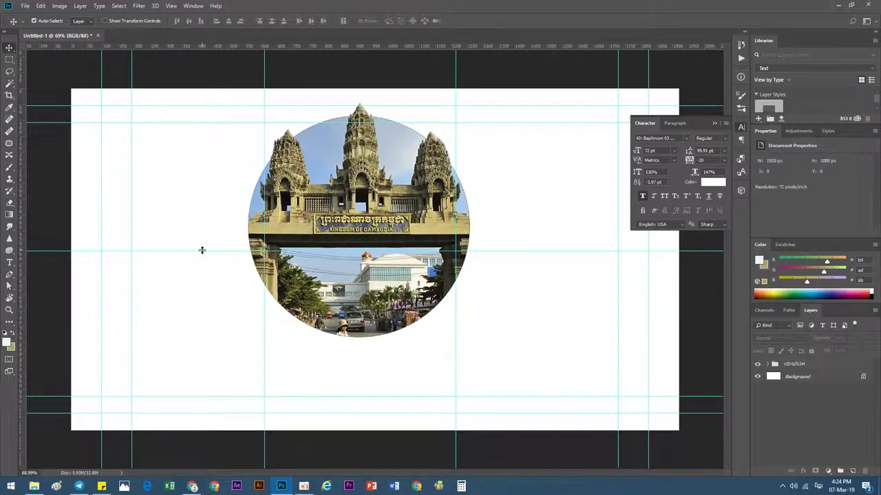
Draw a rectangle across the bottom of the circular photo
{"action": "left_click", "coordinate": [12, 323]}
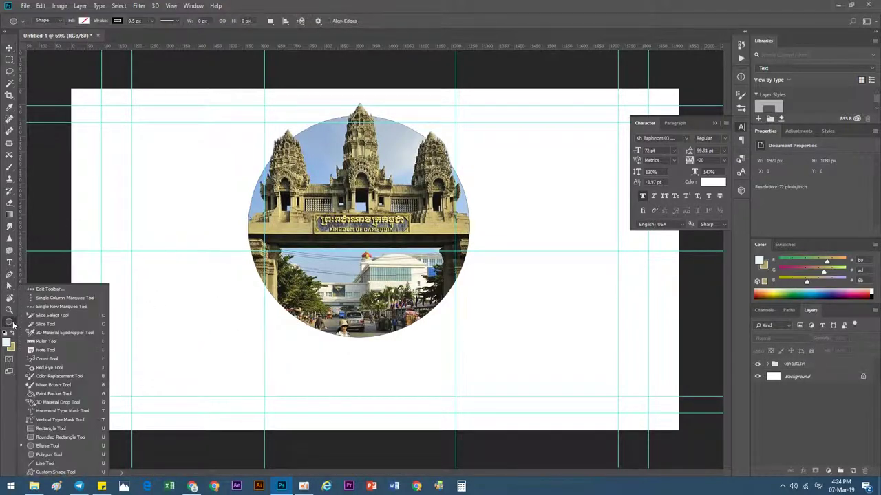
{"action": "left_click", "coordinate": [44, 430]}
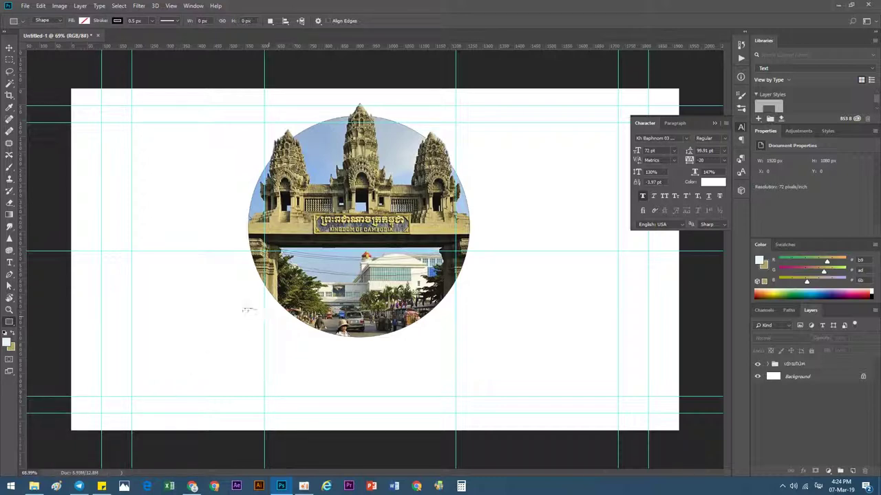
{"action": "left_click_drag", "start_coordinate": [242, 303], "coordinate": [477, 350]}
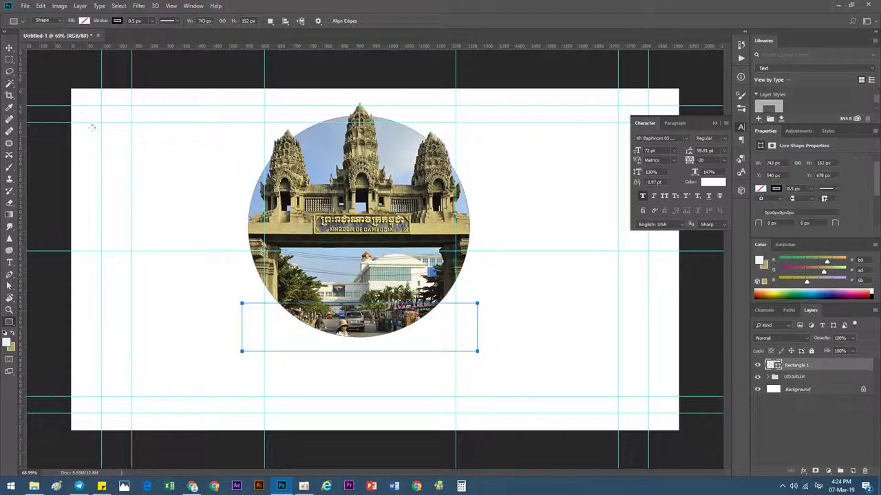
Fill the rectangle with a custom blue from the Color Picker, leaving the stroke unchanged
{"action": "left_click", "coordinate": [84, 21]}
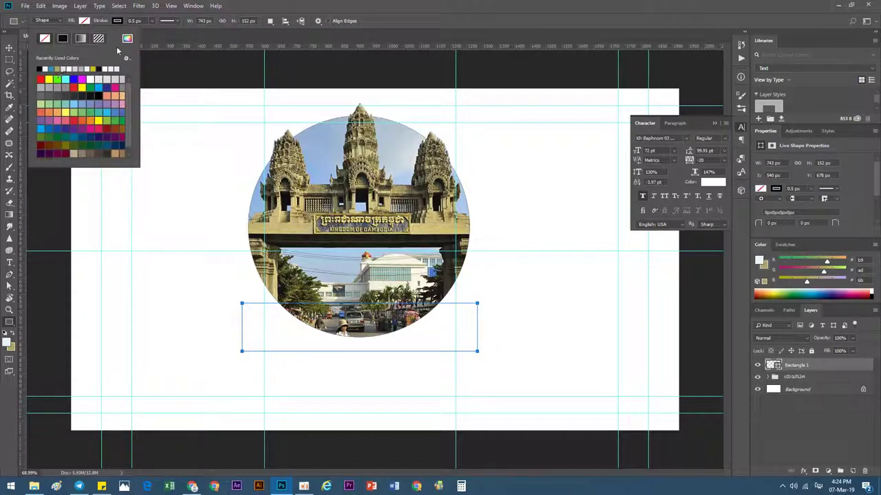
{"action": "left_click", "coordinate": [127, 38]}
{"action": "left_click", "coordinate": [567, 300]}
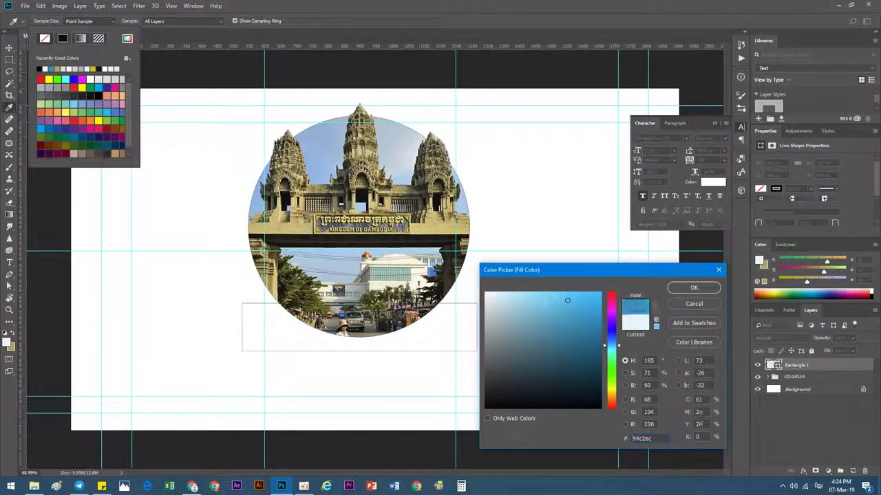
{"action": "left_click_drag", "start_coordinate": [567, 300], "coordinate": [577, 318]}
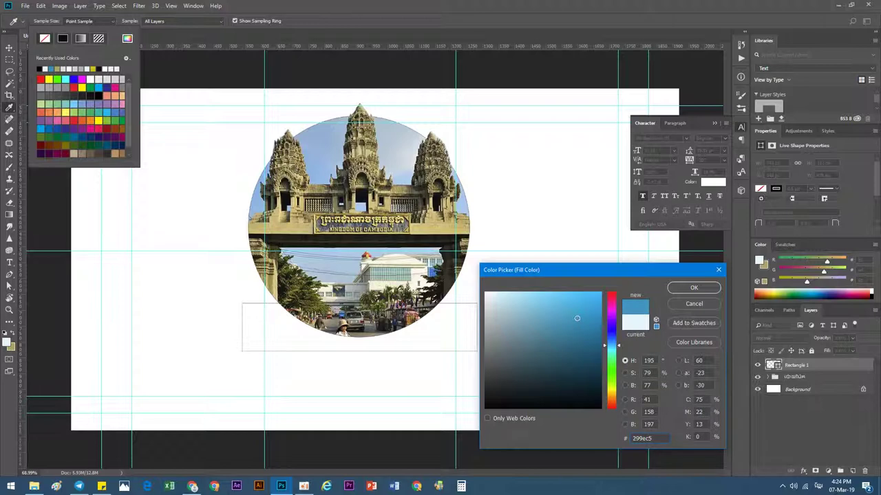
{"action": "left_click", "coordinate": [421, 223]}
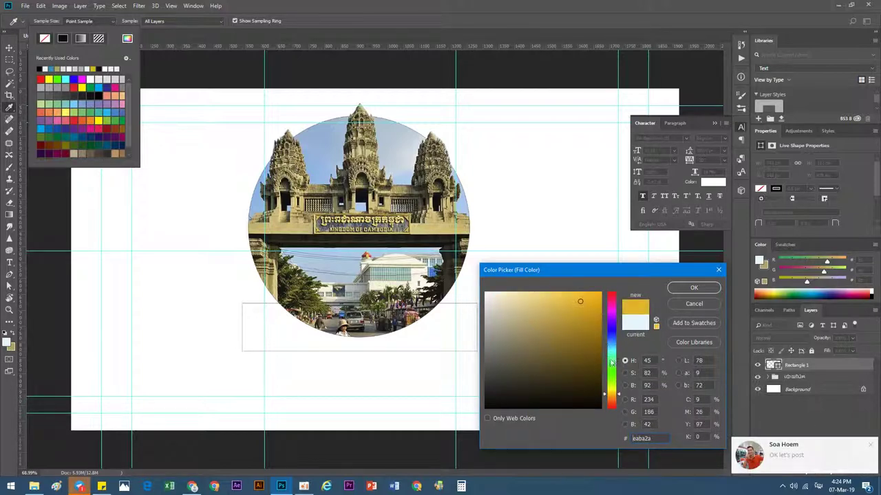
{"action": "left_click", "coordinate": [607, 346]}
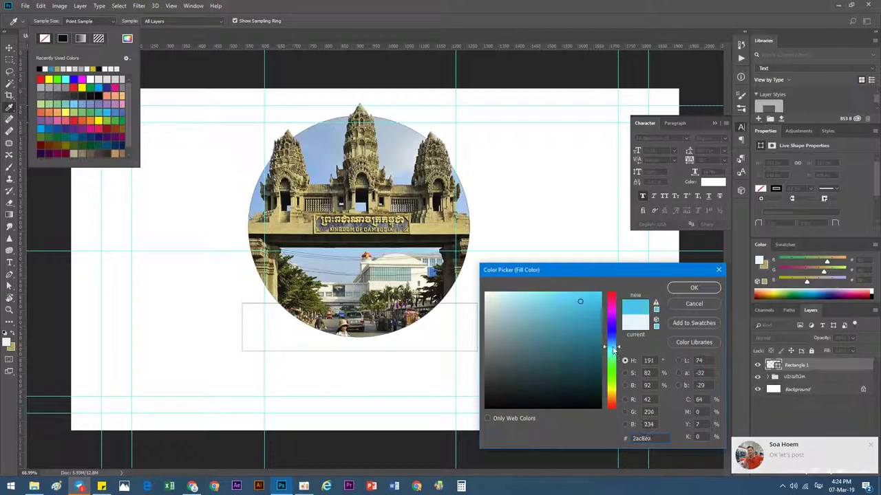
{"action": "left_click", "coordinate": [693, 288]}
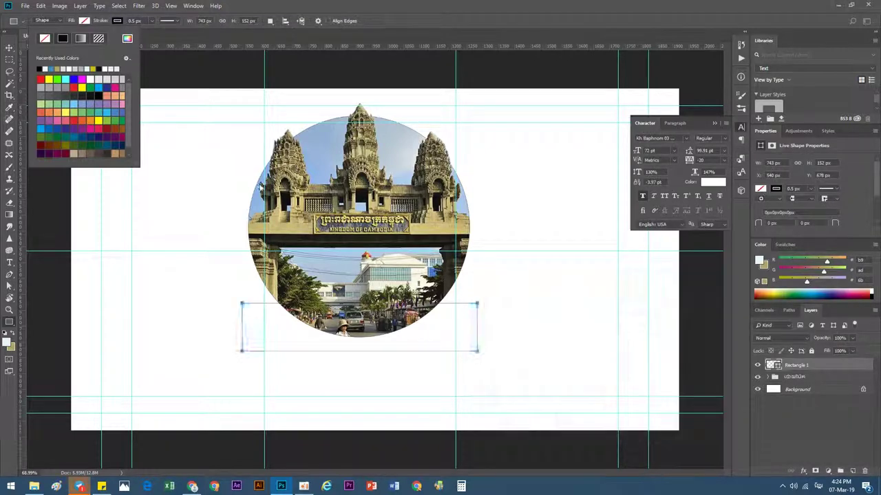
{"action": "left_click", "coordinate": [118, 23]}
{"action": "left_click", "coordinate": [406, 25]}
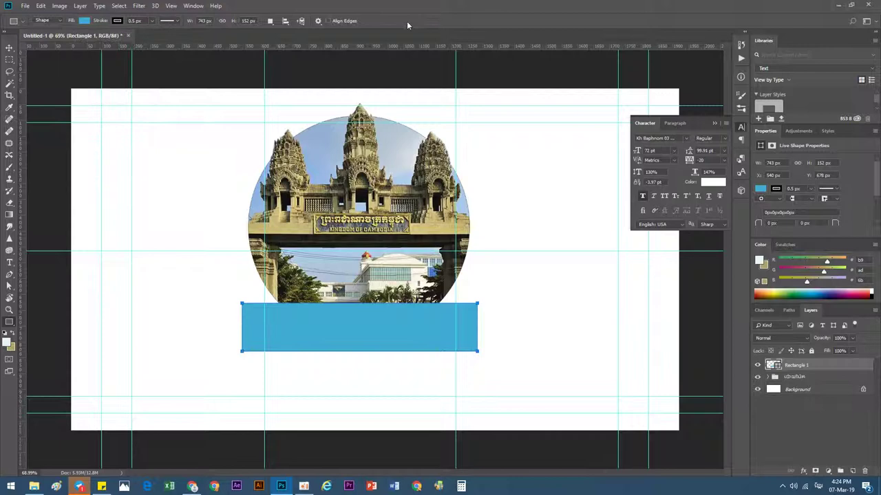
{"action": "left_click", "coordinate": [10, 48]}
{"action": "scroll", "coordinate": [384, 328], "scroll_direction": "up", "scroll_amount": 3}
Check a gate reference photo in the browser, then duplicate the blue rectangle layer
{"action": "left_click_drag", "start_coordinate": [202, 360], "coordinate": [257, 267]}
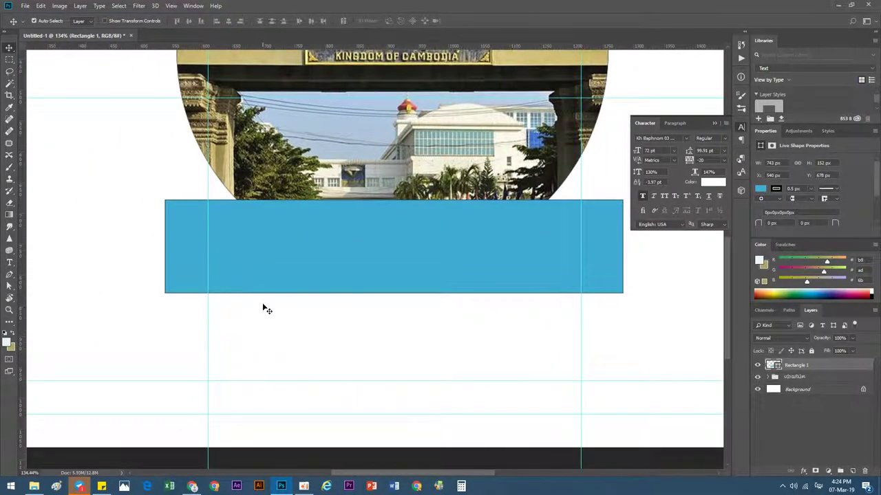
{"action": "key", "text": "alt+Tab"}
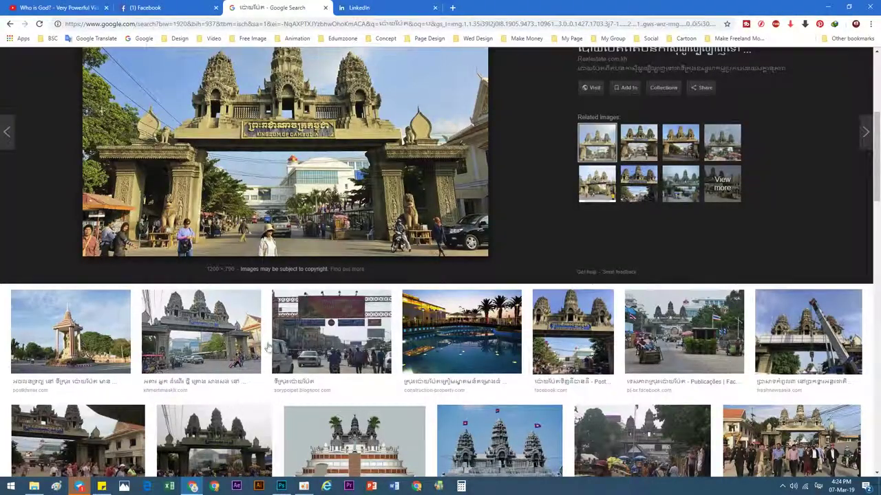
{"action": "left_click", "coordinate": [186, 323]}
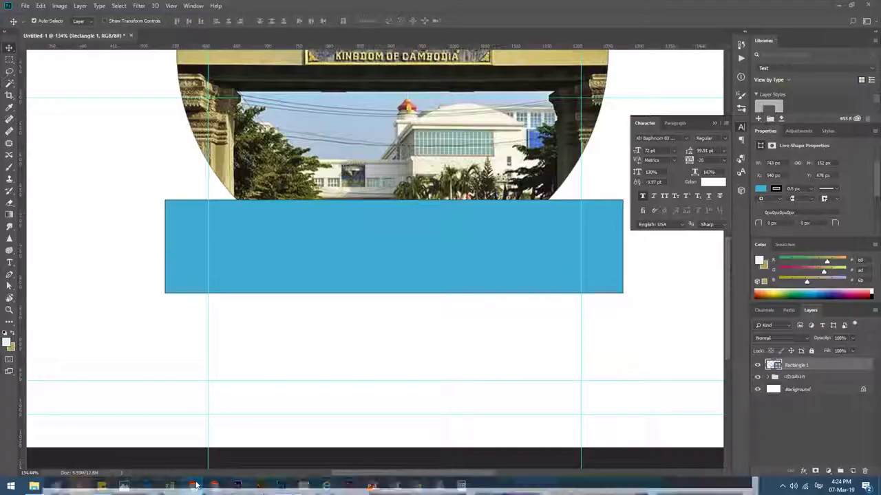
{"action": "key", "text": "alt+Tab"}
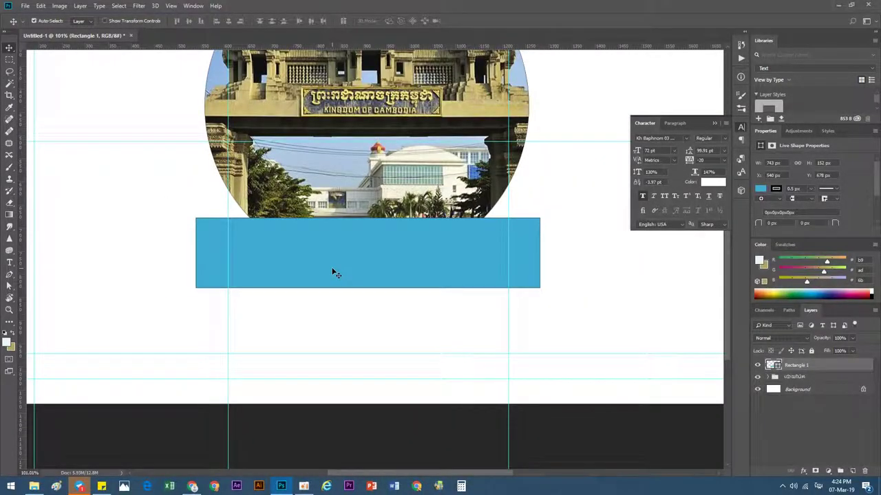
{"action": "key", "text": "ctrl+j"}
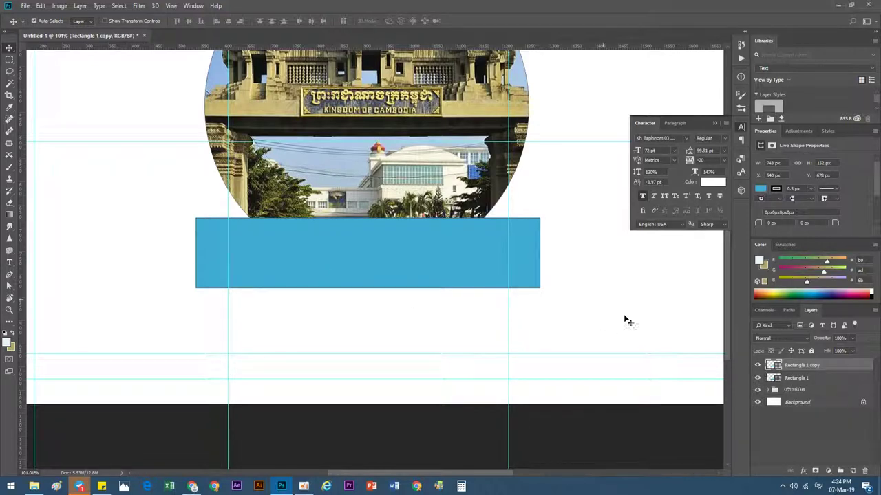
Narrow the original rectangle to about a third and skew its top edge upward
{"action": "left_click", "coordinate": [808, 378]}
{"action": "key", "text": "ctrl+t"}
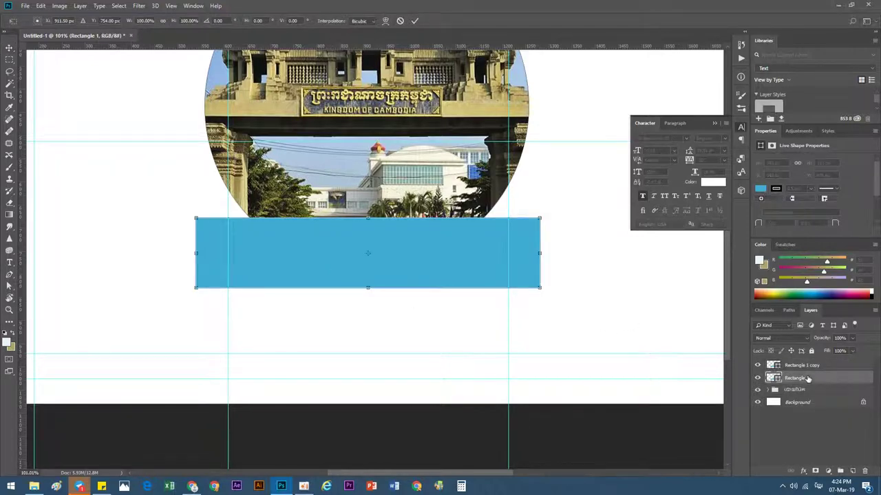
{"action": "left_click_drag", "start_coordinate": [547, 260], "coordinate": [315, 255]}
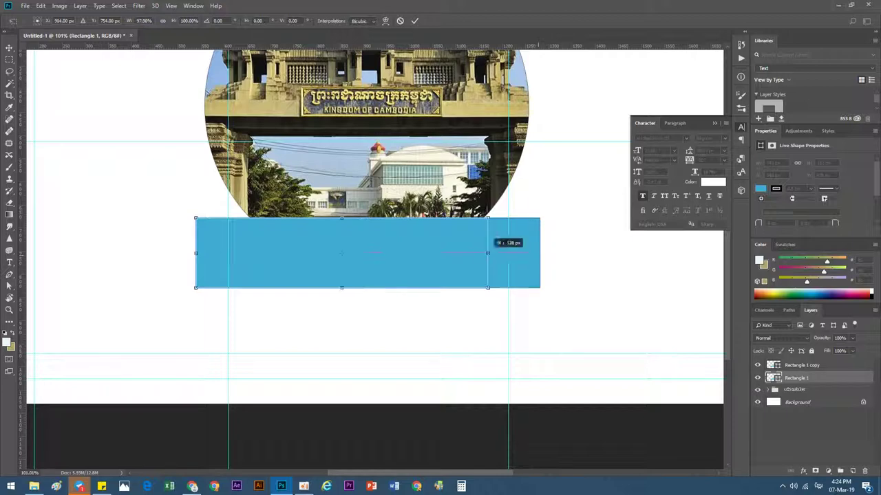
{"action": "right_click", "coordinate": [276, 255]}
{"action": "left_click", "coordinate": [296, 294]}
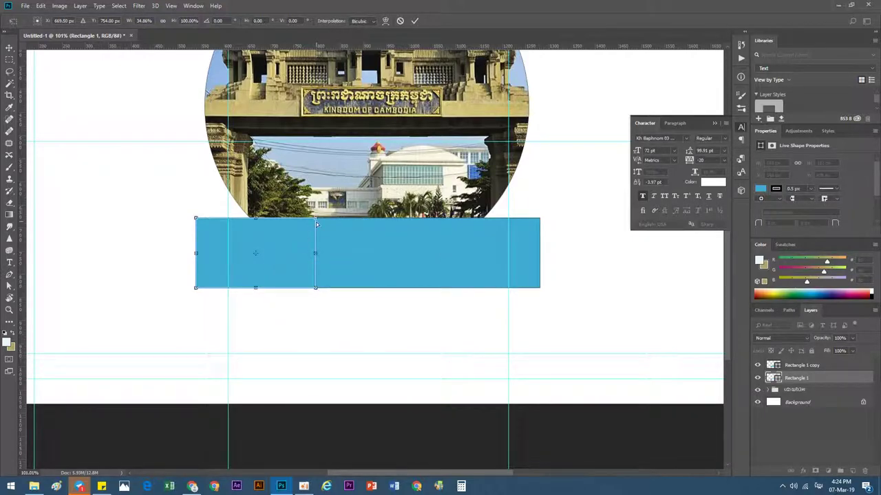
{"action": "left_click_drag", "start_coordinate": [317, 220], "coordinate": [320, 168]}
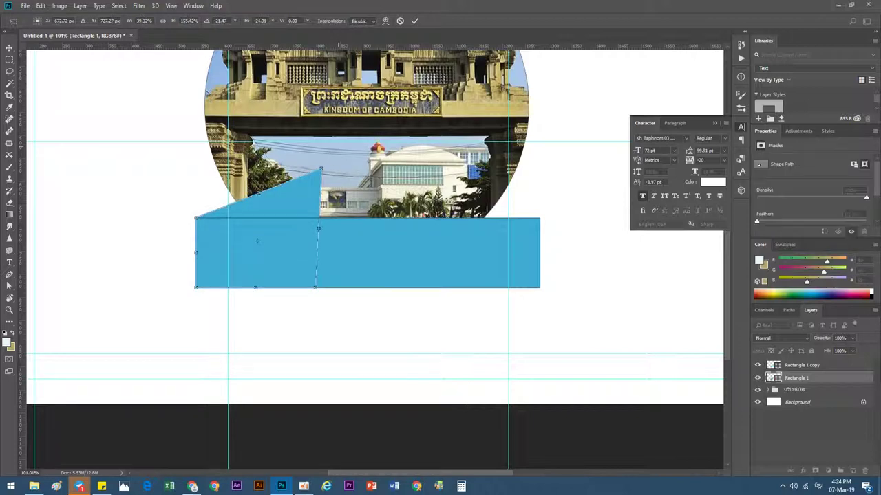
{"action": "left_click", "coordinate": [415, 21]}
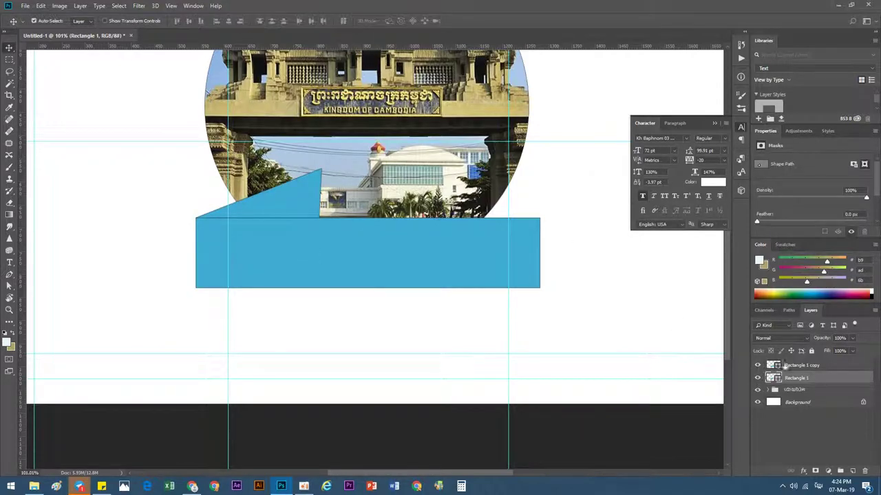
Move both rectangle layers into the photo group
{"action": "left_click", "coordinate": [785, 367]}
{"action": "left_click", "coordinate": [795, 378]}
{"action": "left_click", "coordinate": [794, 365], "text": "shift"}
Restack the layers so the Rectangle 1 copy bar sits above the photo group
{"action": "left_click_drag", "start_coordinate": [795, 365], "coordinate": [791, 390]}
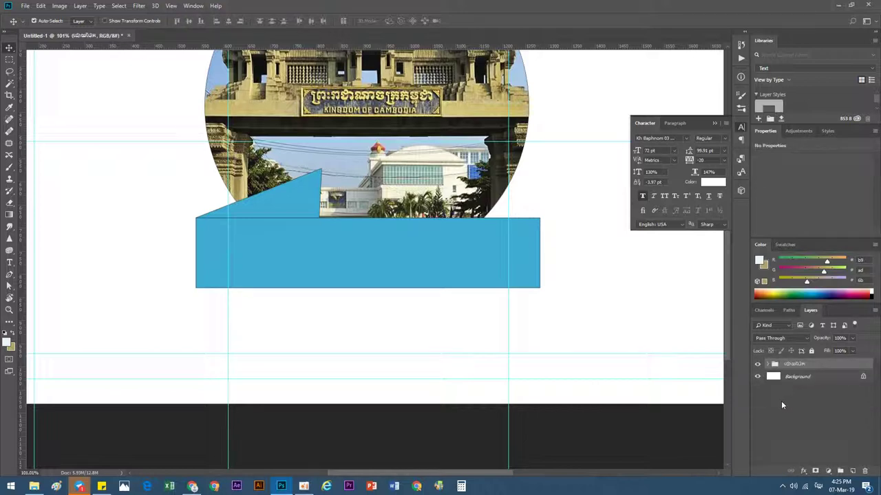
{"action": "key", "text": "ctrl+z"}
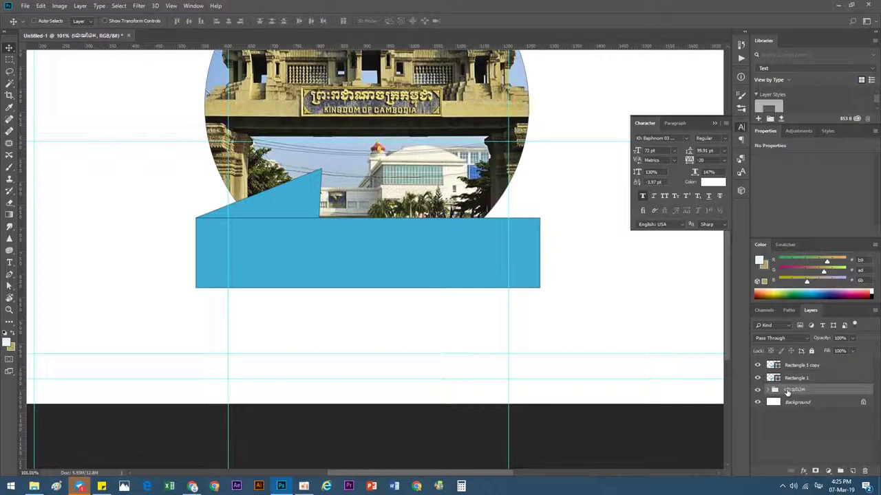
{"action": "left_click_drag", "start_coordinate": [788, 391], "coordinate": [791, 361]}
{"action": "left_click", "coordinate": [772, 389]}
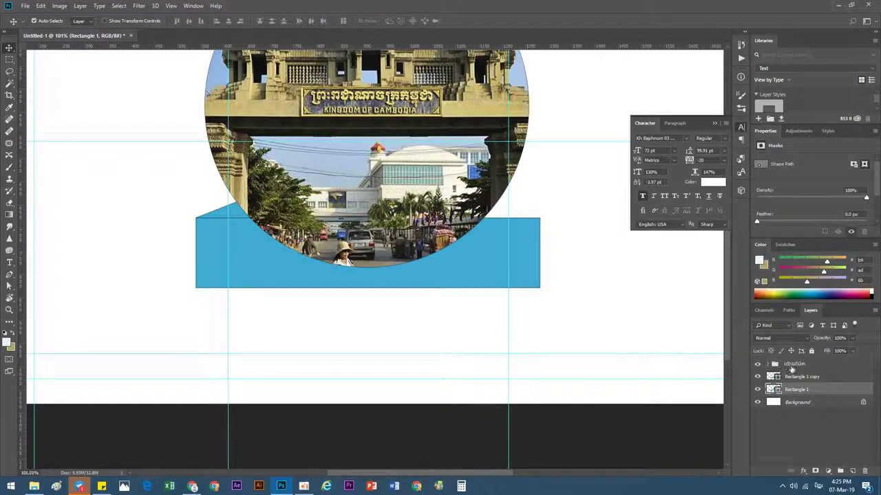
{"action": "left_click_drag", "start_coordinate": [791, 376], "coordinate": [773, 365]}
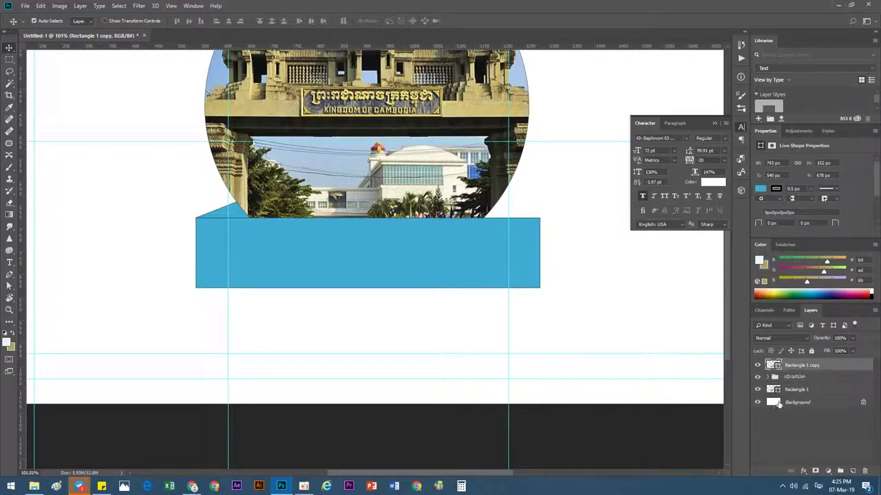
Inspect the Rectangle 1 shape's colour and fill settings, leaving them unchanged
{"action": "left_click", "coordinate": [770, 391]}
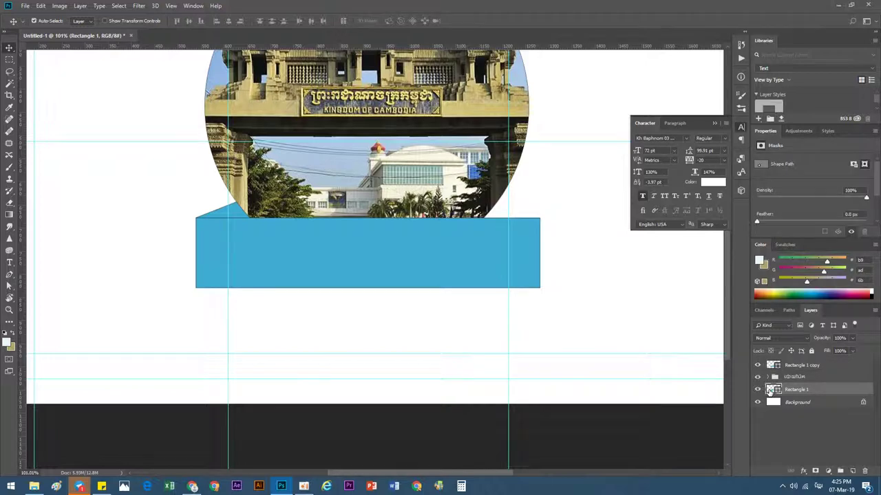
{"action": "double_click", "coordinate": [771, 389]}
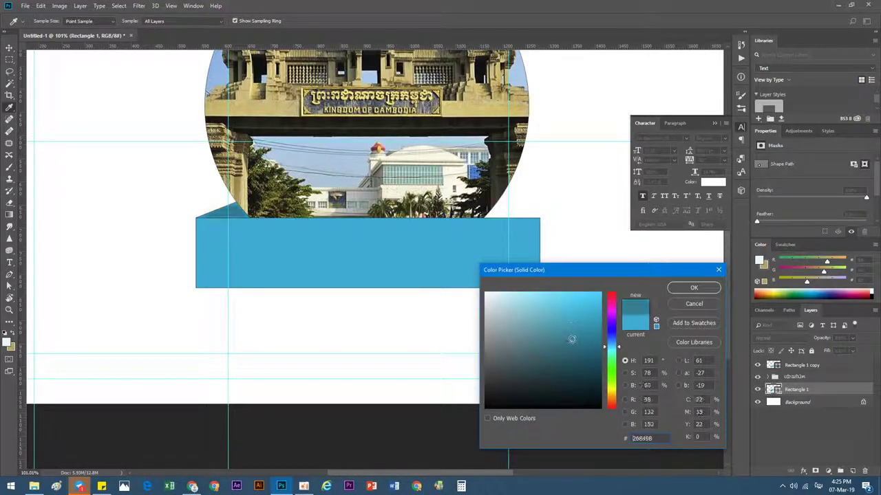
{"action": "left_click", "coordinate": [693, 288]}
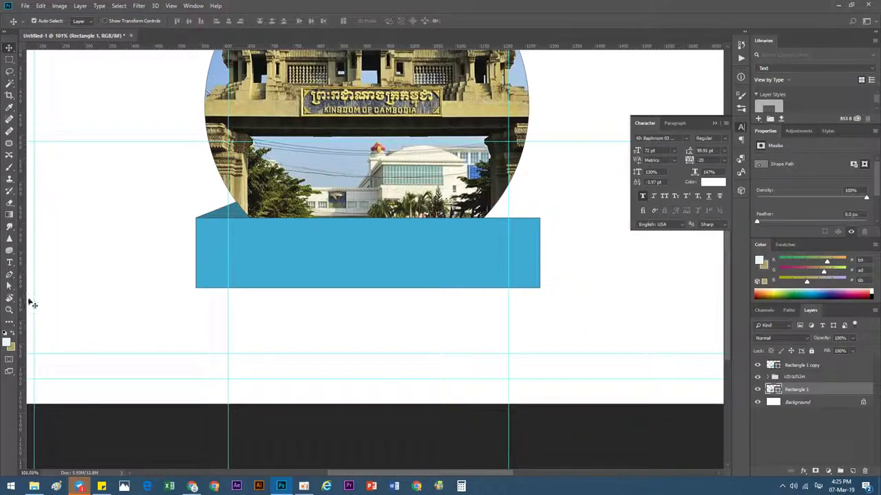
{"action": "left_click", "coordinate": [7, 320]}
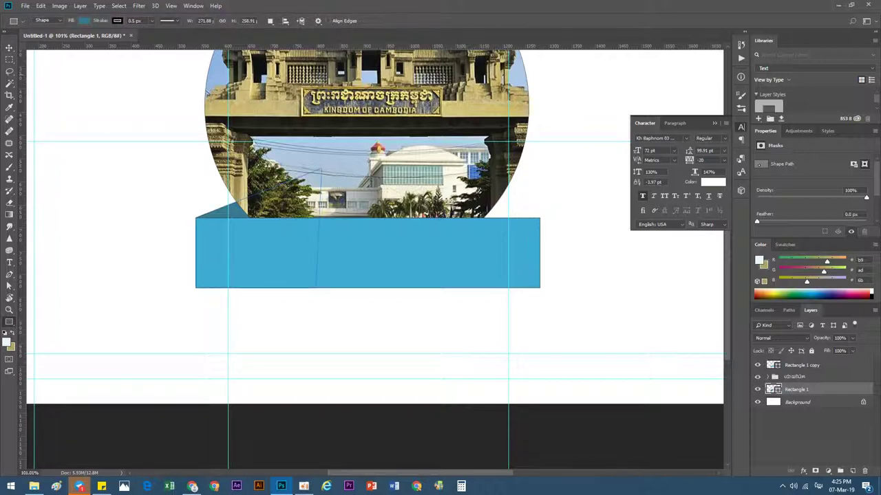
{"action": "left_click", "coordinate": [118, 21]}
{"action": "left_click", "coordinate": [10, 48]}
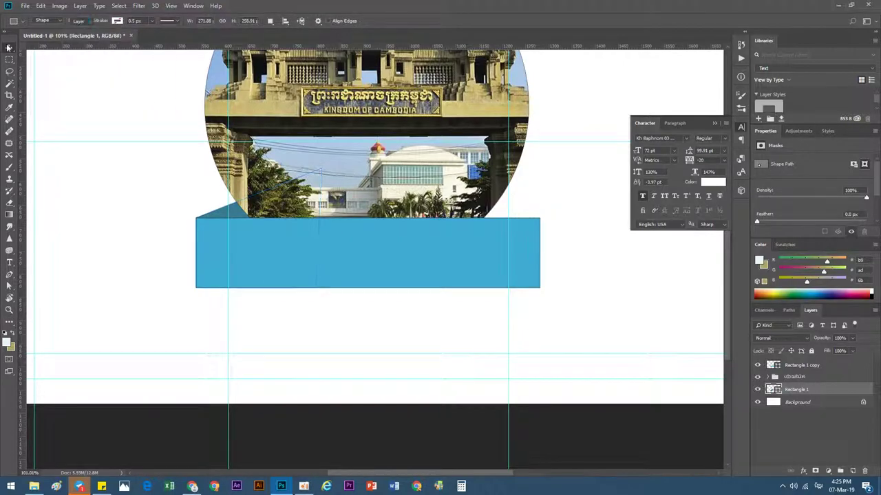
{"action": "left_click", "coordinate": [10, 48]}
Set the Rectangle 1 copy ribbon's stroke to No Color
{"action": "key", "text": "alt+bracketright"}
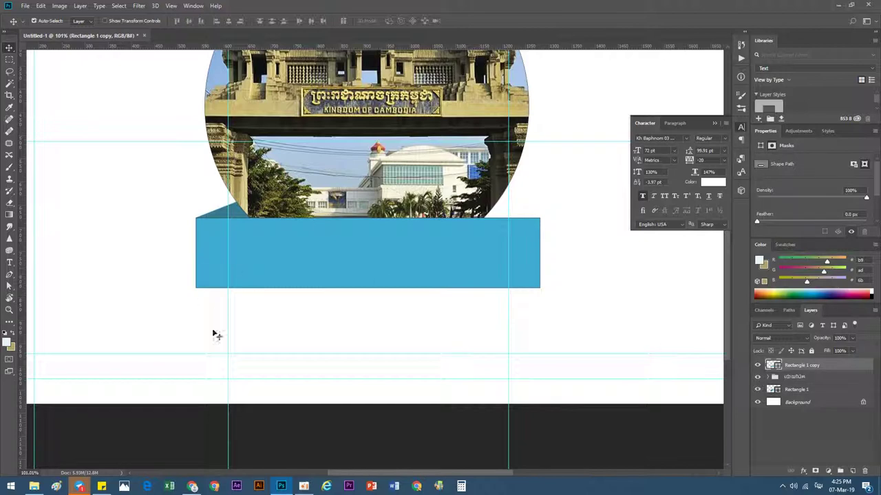
{"action": "left_click", "coordinate": [10, 321]}
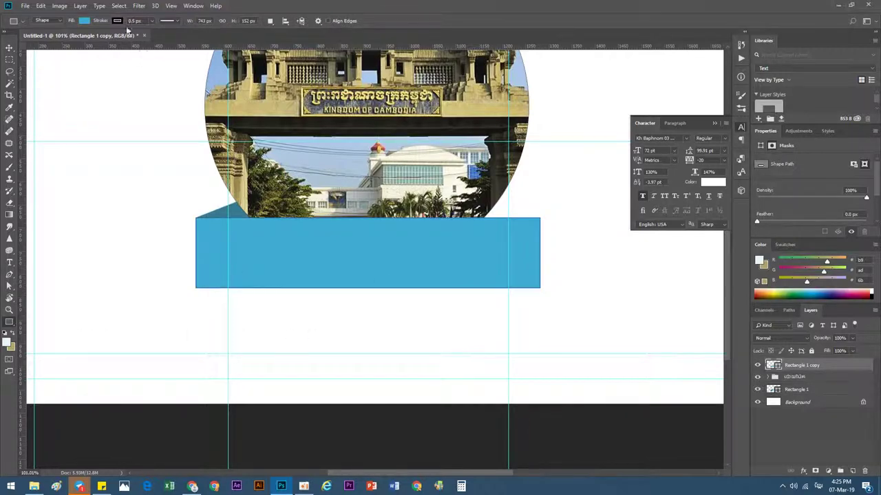
{"action": "left_click", "coordinate": [118, 20]}
{"action": "left_click", "coordinate": [78, 39]}
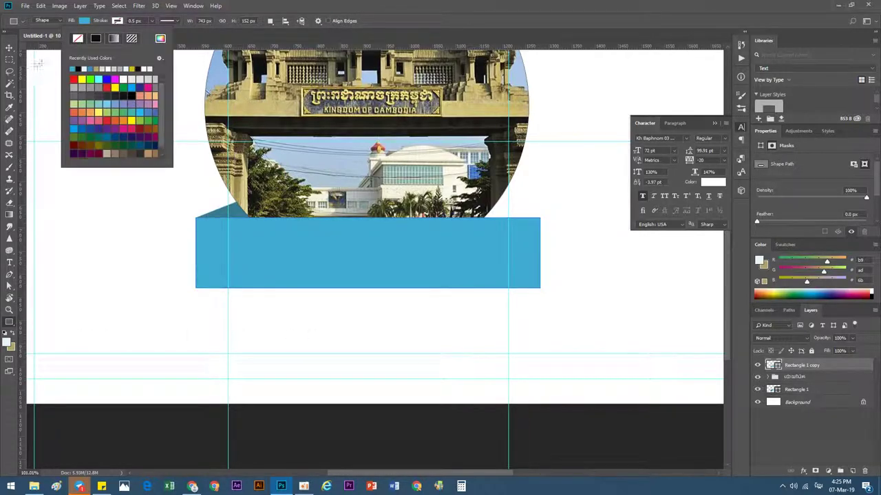
{"action": "left_click", "coordinate": [9, 49]}
{"action": "left_click", "coordinate": [9, 48]}
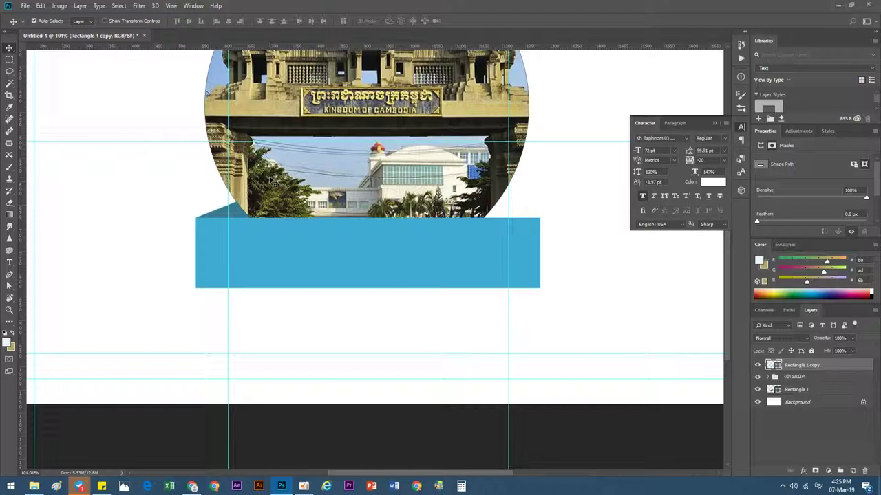
{"action": "scroll", "coordinate": [344, 302], "scroll_direction": "down", "scroll_amount": 5}
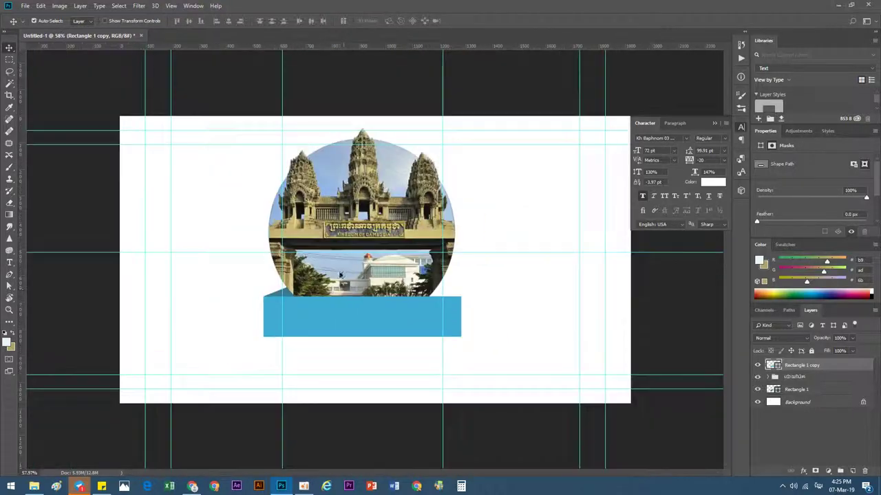
{"action": "scroll", "coordinate": [337, 275], "scroll_direction": "up", "scroll_amount": 2}
{"action": "scroll", "coordinate": [324, 309], "scroll_direction": "up", "scroll_amount": 2}
{"action": "scroll", "coordinate": [277, 344], "scroll_direction": "up", "scroll_amount": 2}
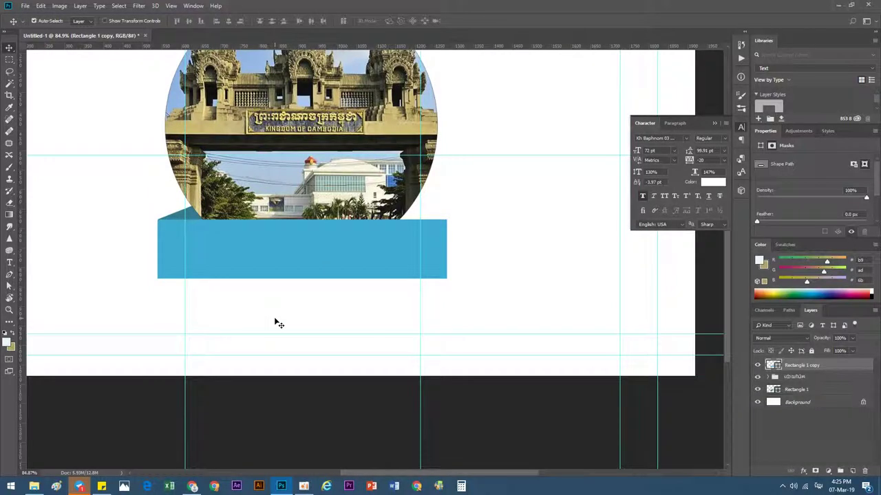
Add a new white Khmer text layer below the ribbon
{"action": "key", "text": "t"}
{"action": "left_click", "coordinate": [280, 305]}
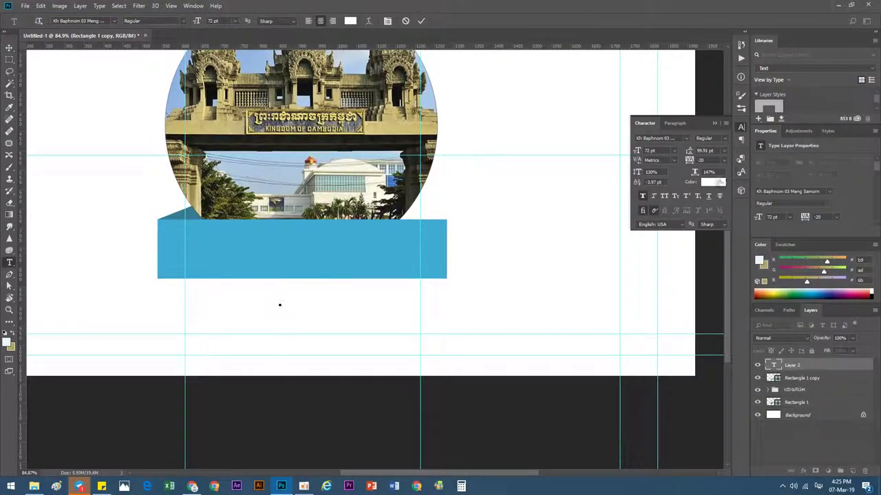
{"action": "left_click", "coordinate": [713, 182]}
{"action": "left_click", "coordinate": [690, 288]}
{"action": "type", "text": "k"}
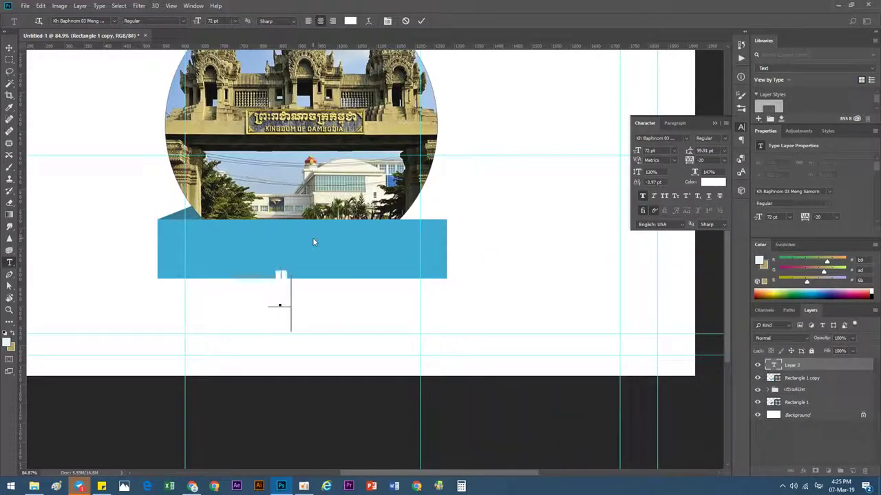
{"action": "type", "text": "kk"}
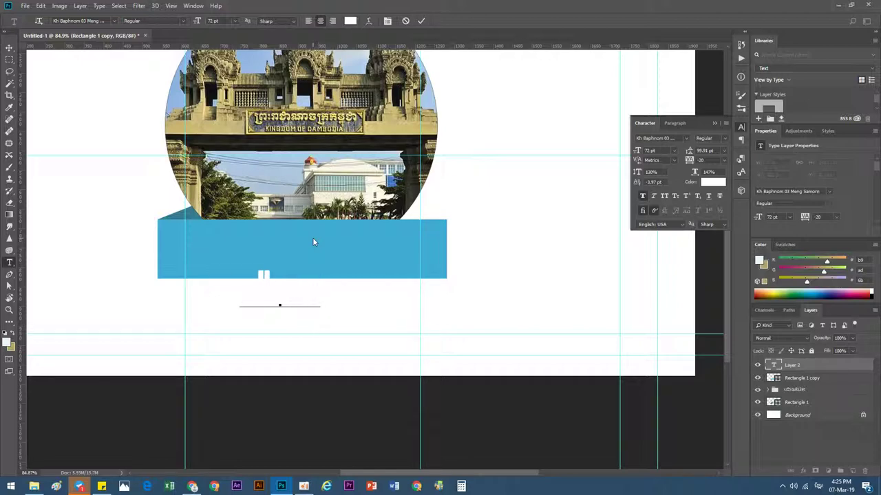
{"action": "type", "text": "kk"}
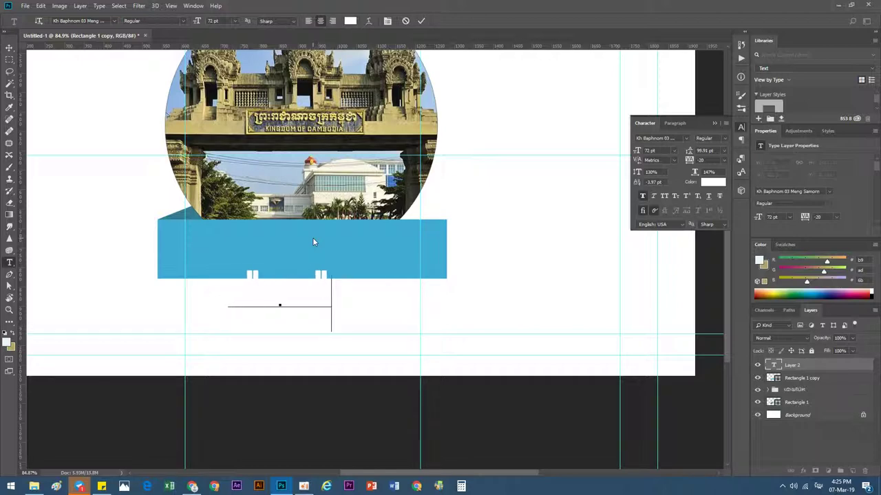
{"action": "type", "text": "k"}
{"action": "left_click", "coordinate": [11, 50]}
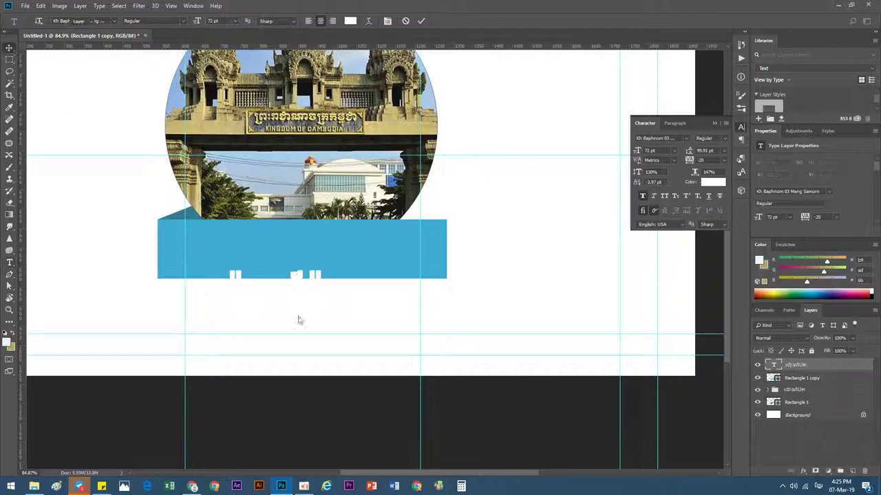
Move the Khmer text onto the blue bar and enlarge it to about 105.86 pt
{"action": "left_click", "coordinate": [305, 275]}
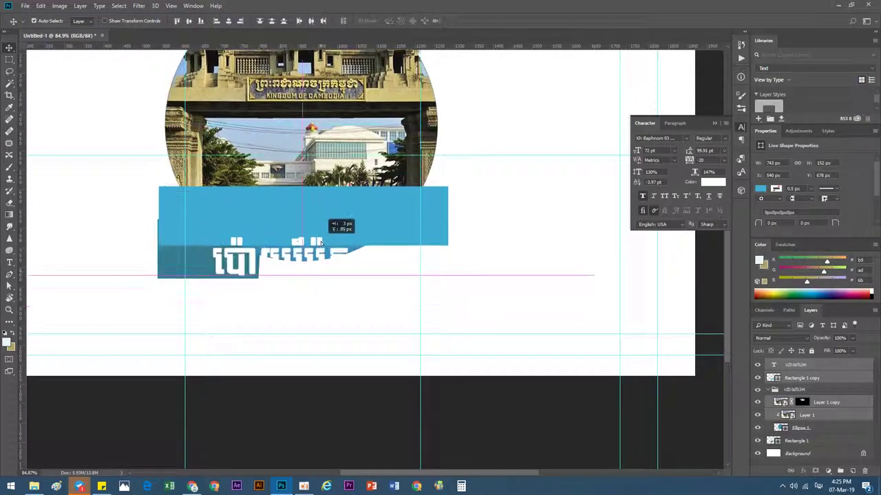
{"action": "left_click", "coordinate": [273, 275]}
{"action": "left_click_drag", "start_coordinate": [300, 278], "coordinate": [298, 239]}
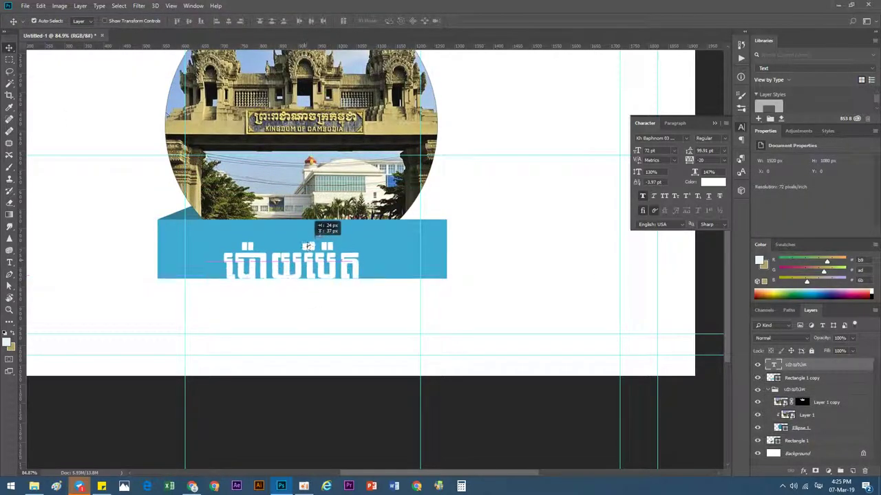
{"action": "key", "text": "ctrl+t"}
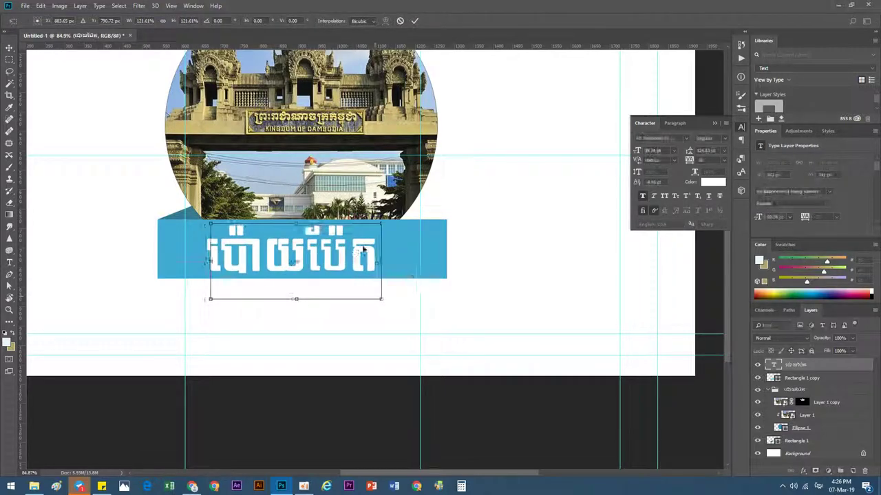
{"action": "left_click_drag", "start_coordinate": [358, 293], "coordinate": [388, 295]}
{"action": "key", "text": "Up"}
{"action": "key", "text": "Up"}
{"action": "key", "text": "Up"}
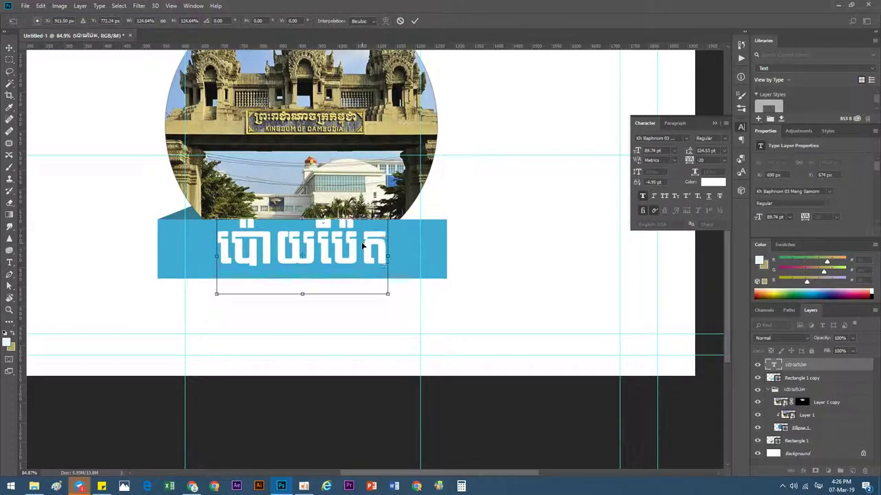
{"action": "left_click_drag", "start_coordinate": [387, 294], "coordinate": [402, 301]}
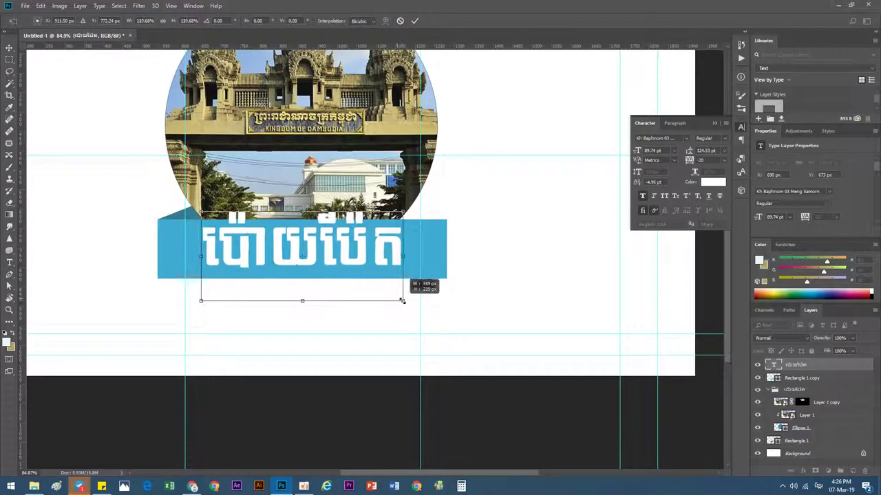
{"action": "key", "text": "Return"}
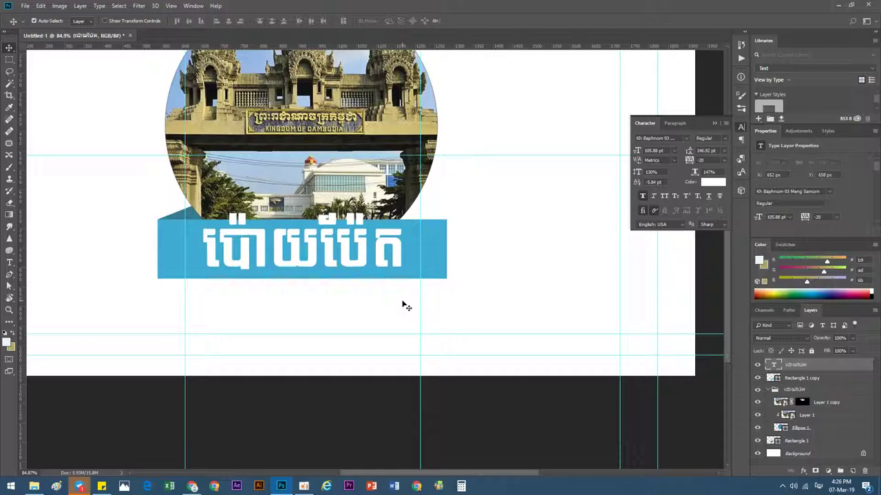
{"action": "scroll", "coordinate": [407, 307], "scroll_direction": "down", "scroll_amount": 2}
{"action": "scroll", "coordinate": [395, 289], "scroll_direction": "up", "scroll_amount": 1}
{"action": "scroll", "coordinate": [381, 271], "scroll_direction": "up", "scroll_amount": 1}
{"action": "scroll", "coordinate": [368, 252], "scroll_direction": "up", "scroll_amount": 1}
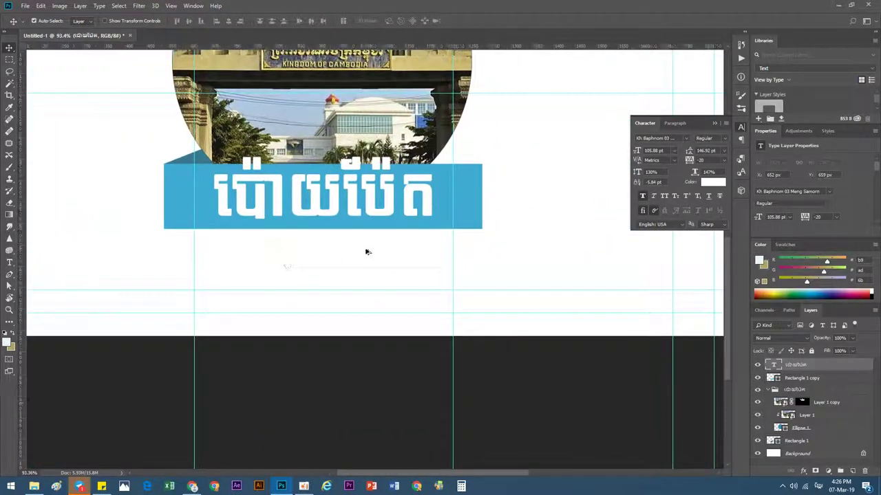
{"action": "scroll", "coordinate": [368, 252], "scroll_direction": "down", "scroll_amount": 2}
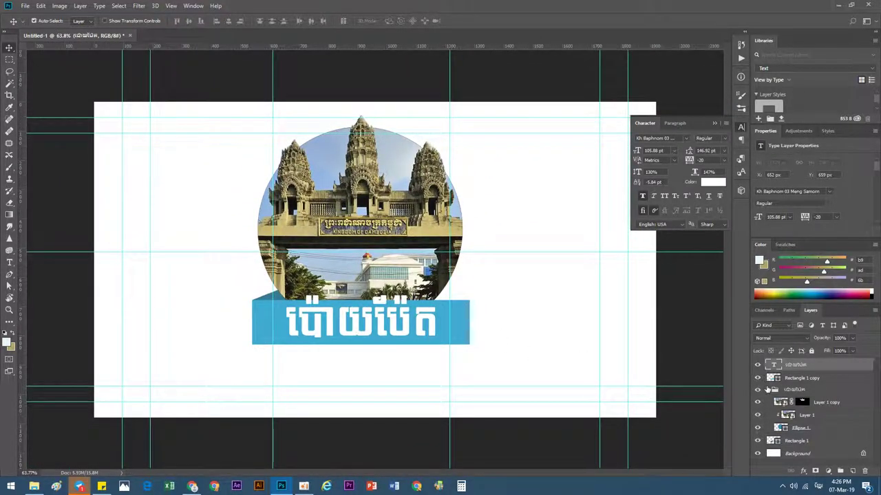
Add a stroke effect to the photo circle group and adjust its thickness
{"action": "left_click", "coordinate": [767, 389]}
{"action": "left_click", "coordinate": [774, 387]}
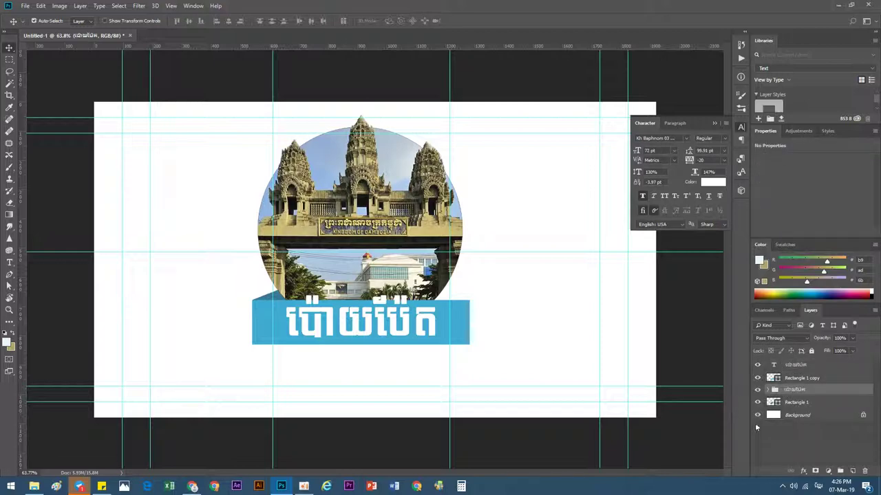
{"action": "left_click", "coordinate": [802, 471]}
{"action": "left_click", "coordinate": [583, 356]}
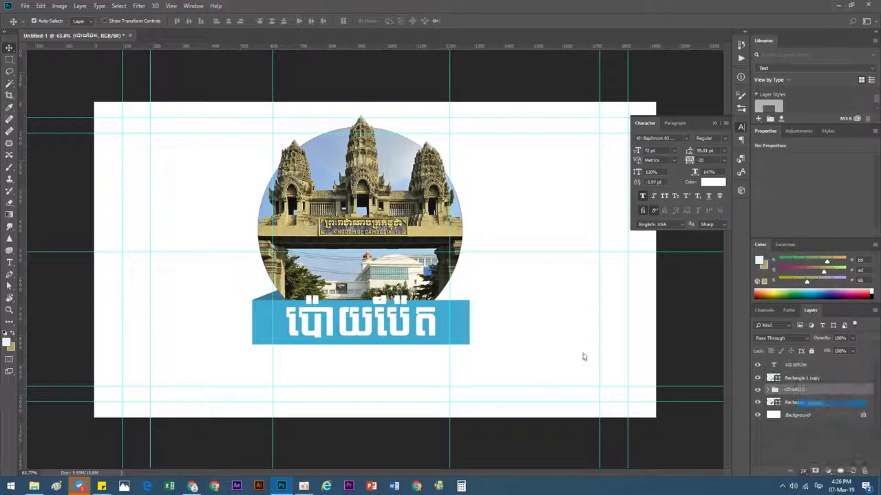
{"action": "left_click_drag", "start_coordinate": [504, 60], "coordinate": [609, 80]}
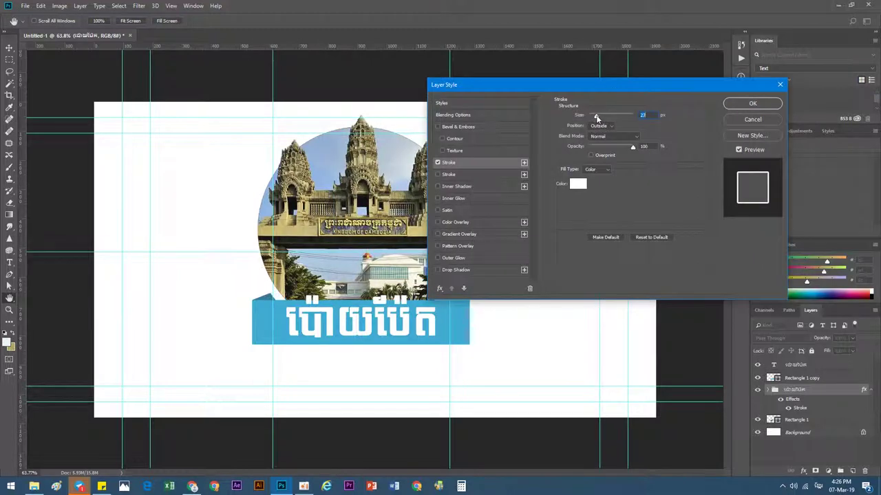
{"action": "left_click_drag", "start_coordinate": [595, 118], "coordinate": [598, 118]}
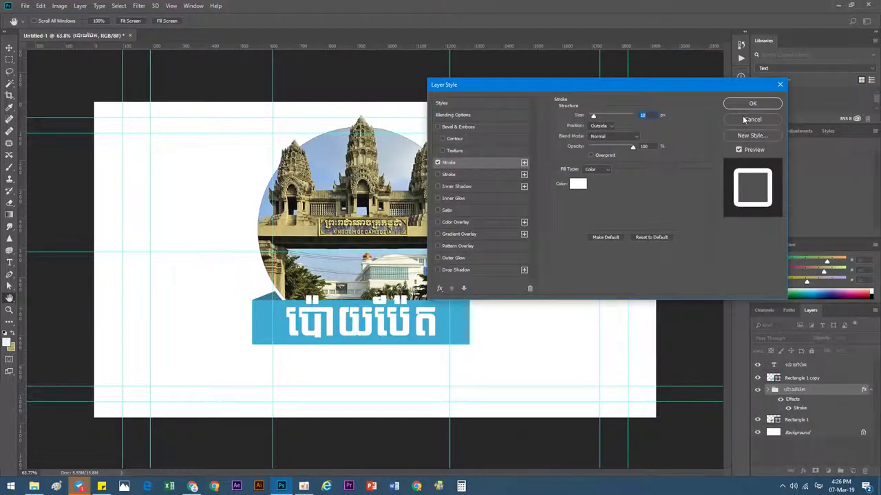
{"action": "left_click", "coordinate": [753, 104]}
Group all layers from the Khmer text down to Rectangle 1 into a new group named 'ប៉ោយប៉ែត'
{"action": "left_click", "coordinate": [811, 366]}
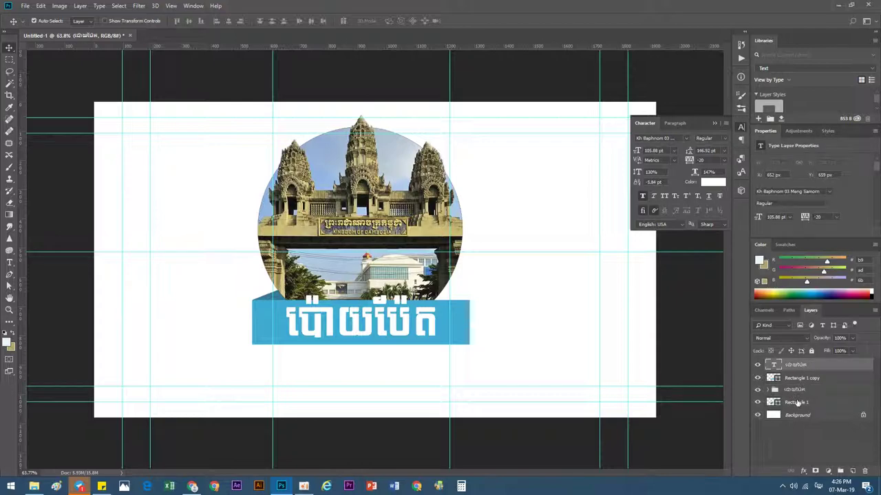
{"action": "left_click", "coordinate": [796, 403], "text": "shift"}
{"action": "right_click", "coordinate": [797, 402]}
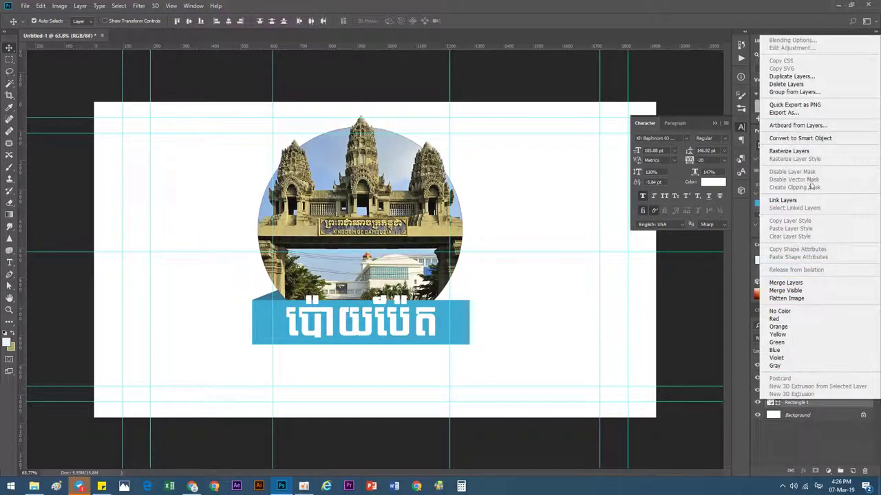
{"action": "left_click", "coordinate": [798, 91]}
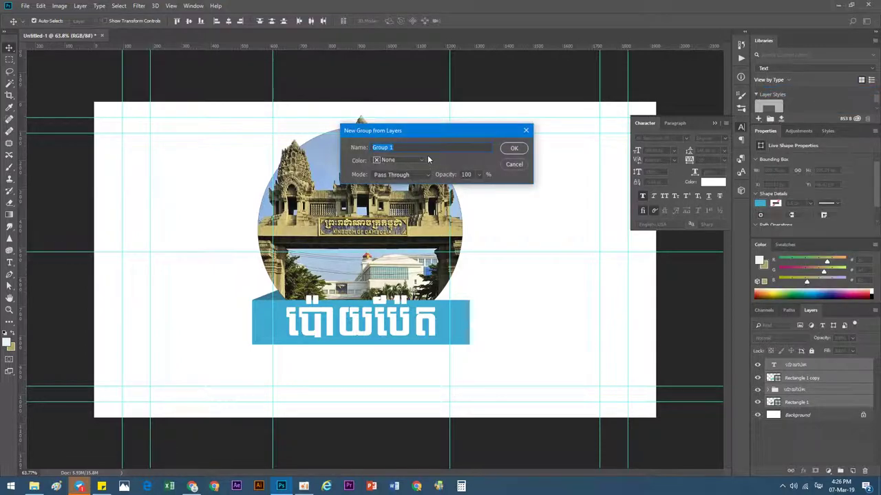
{"action": "type", "text": "ប៉ោយប៉ែត"}
{"action": "key", "text": "Return"}
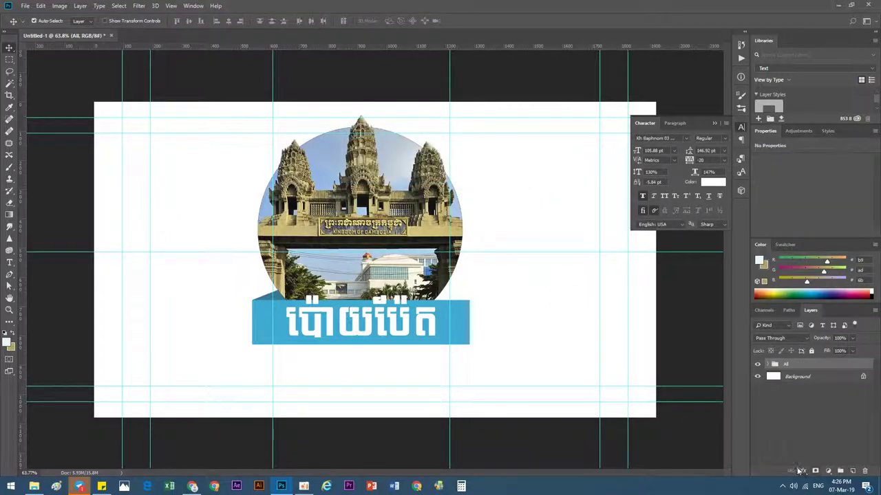
Add a drop shadow effect to the All group
{"action": "left_click", "coordinate": [798, 471]}
{"action": "left_click", "coordinate": [826, 401]}
{"action": "left_click", "coordinate": [463, 270]}
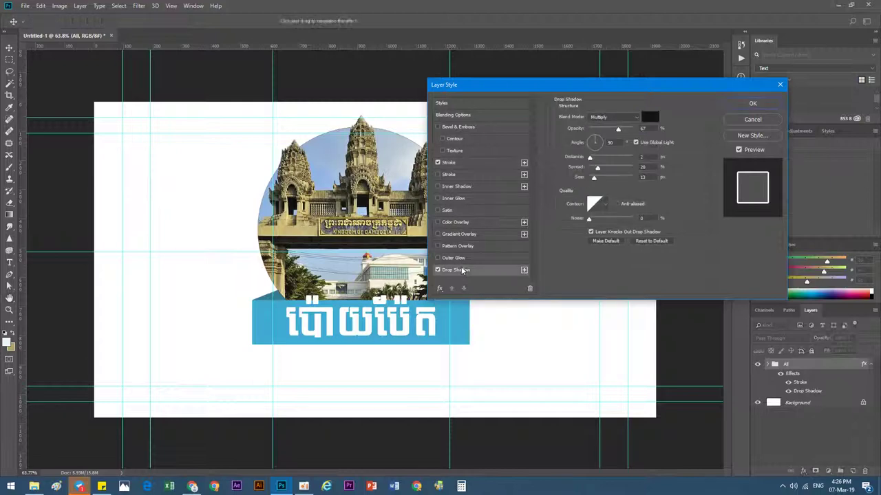
{"action": "left_click_drag", "start_coordinate": [509, 87], "coordinate": [570, 76]}
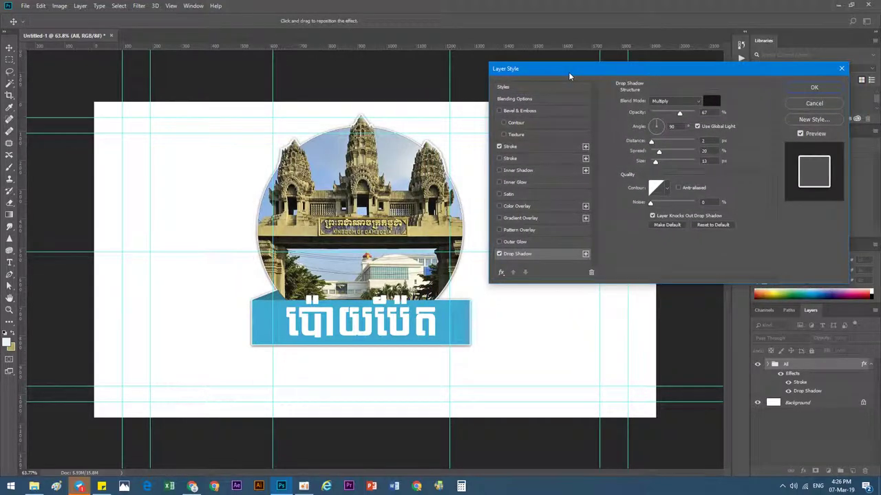
{"action": "left_click", "coordinate": [801, 87]}
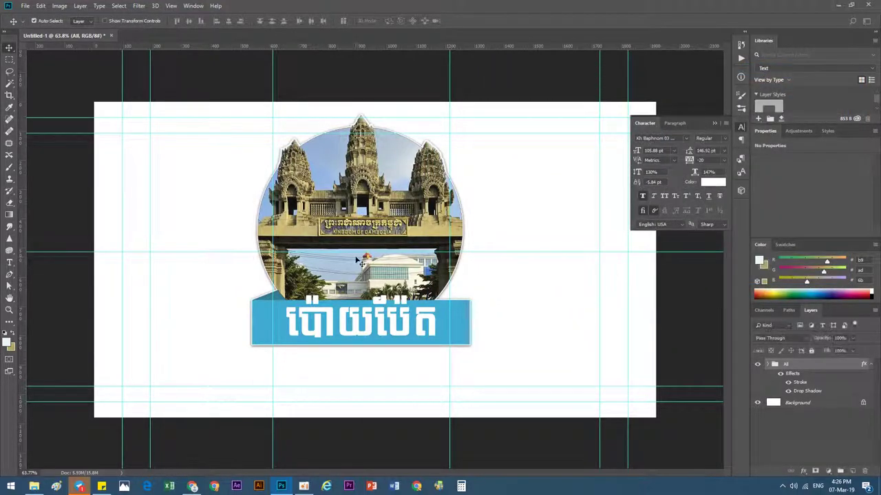
{"action": "scroll", "coordinate": [392, 344], "scroll_direction": "down", "scroll_amount": 1, "text": "alt"}
{"action": "scroll", "coordinate": [426, 365], "scroll_direction": "up", "scroll_amount": 2, "text": "alt"}
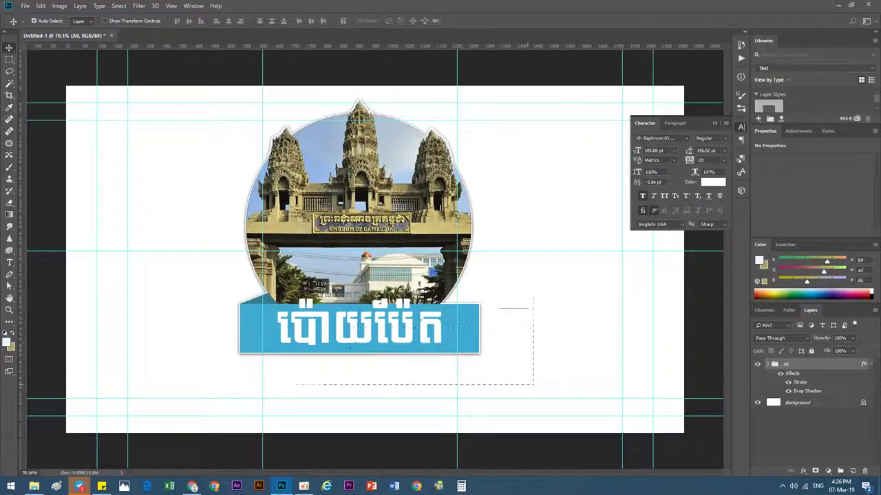
Scale the selected logo layers down to about 94%
{"action": "left_click", "coordinate": [767, 365]}
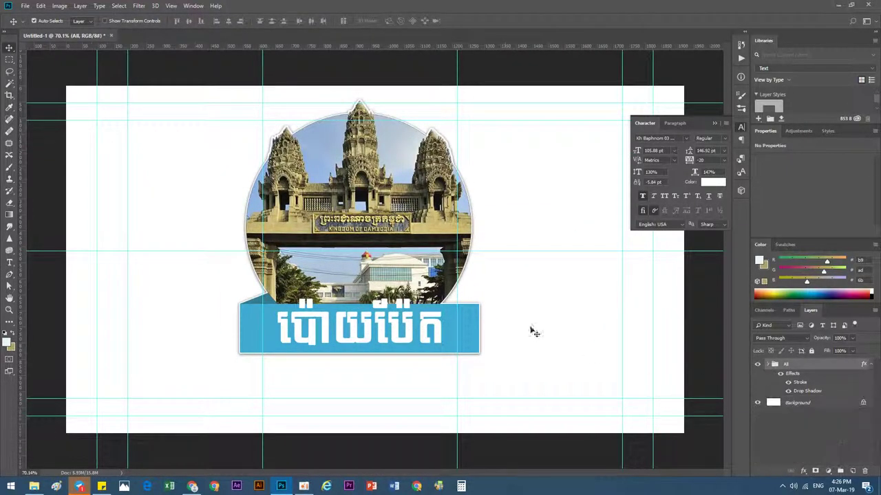
{"action": "scroll", "coordinate": [516, 344], "scroll_direction": "down", "scroll_amount": 1, "text": "alt"}
{"action": "left_click_drag", "start_coordinate": [492, 363], "coordinate": [254, 180]}
{"action": "key", "text": "ctrl+t"}
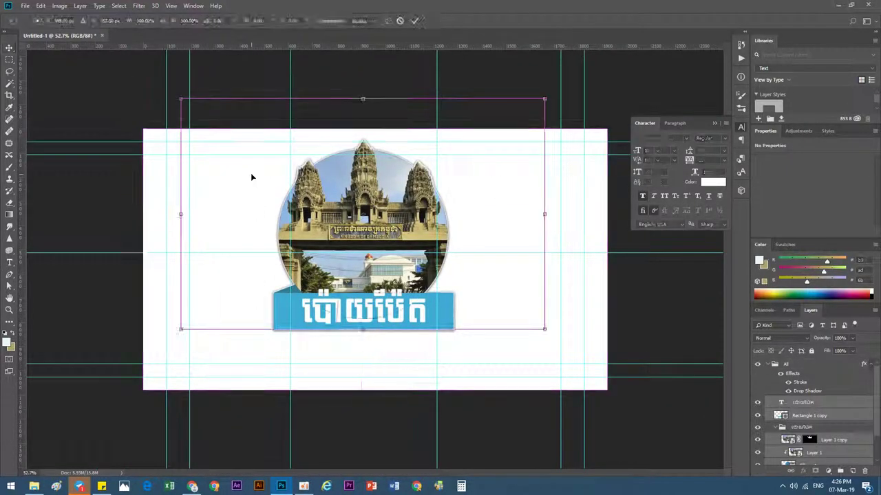
{"action": "key", "text": "Escape"}
{"action": "mouse_move", "coordinate": [197, 130]}
{"action": "left_mouse_down"}
{"action": "mouse_move", "coordinate": [278, 164]}
{"action": "mouse_move", "coordinate": [499, 368]}
{"action": "left_mouse_up"}
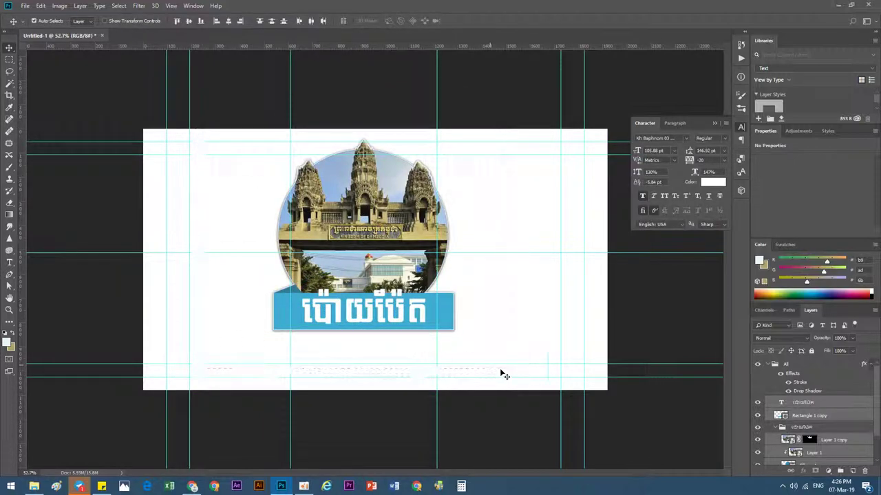
{"action": "key", "text": "ctrl+t"}
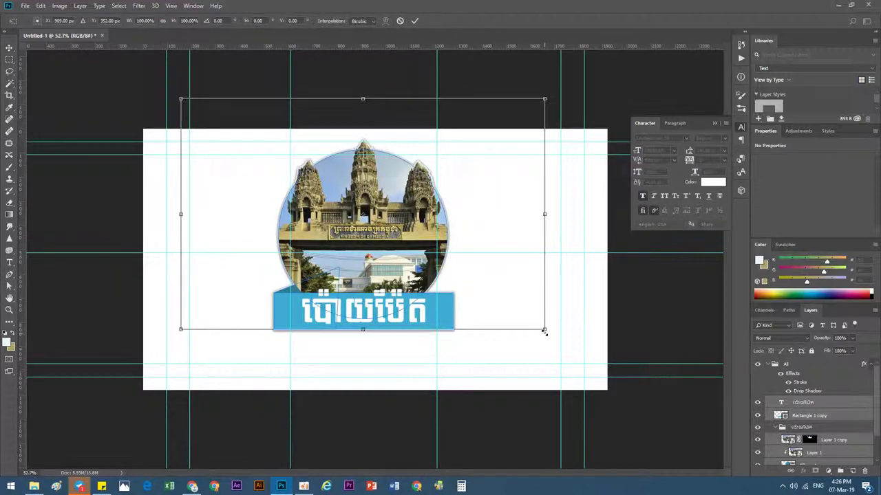
{"action": "left_click_drag", "start_coordinate": [543, 331], "coordinate": [528, 333]}
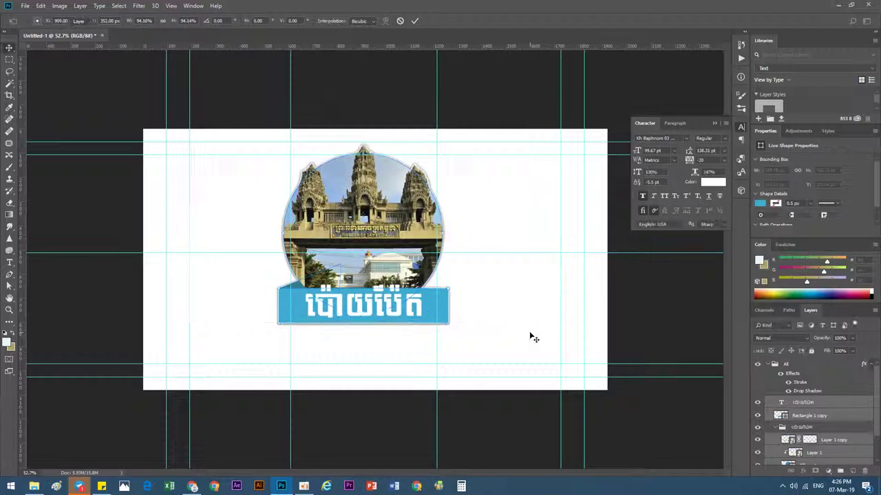
{"action": "key", "text": "Return"}
{"action": "scroll", "coordinate": [812, 413], "scroll_direction": "down", "scroll_amount": 2}
{"action": "left_click", "coordinate": [864, 459]}
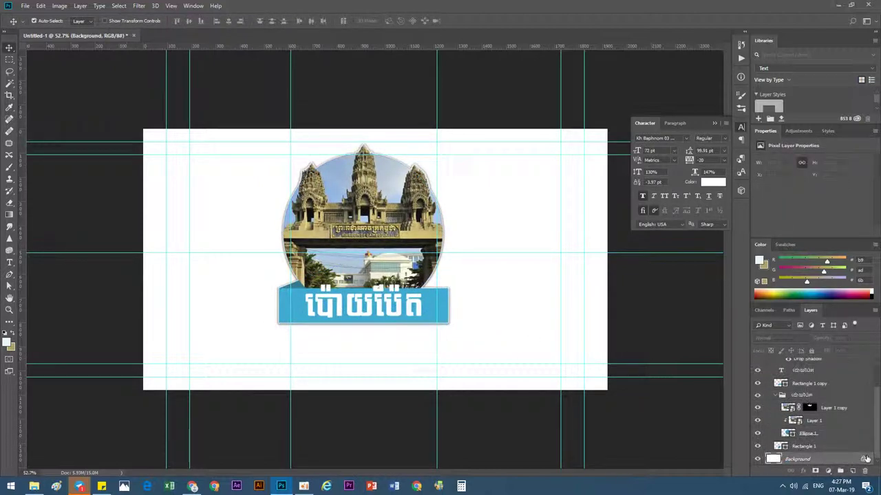
Unlock Background and add a reversed radial Gradient Overlay at 100% opacity
{"action": "left_click", "coordinate": [865, 459]}
{"action": "left_click", "coordinate": [803, 471]}
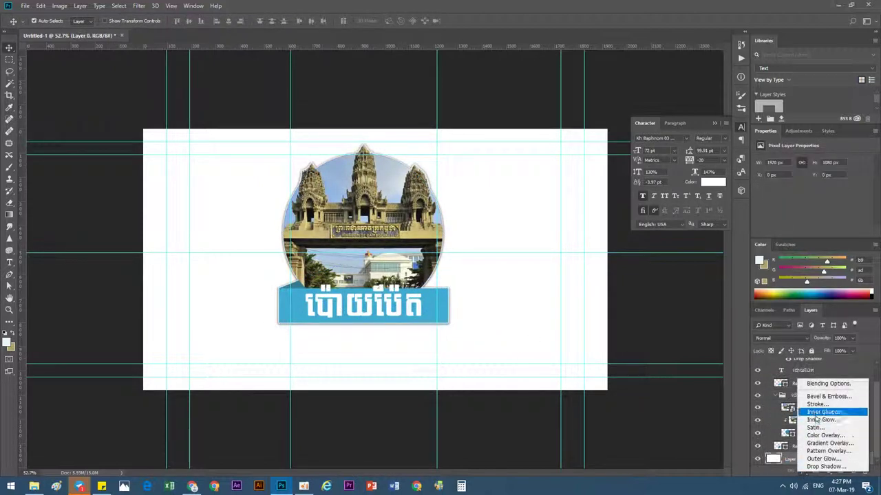
{"action": "left_click", "coordinate": [818, 445]}
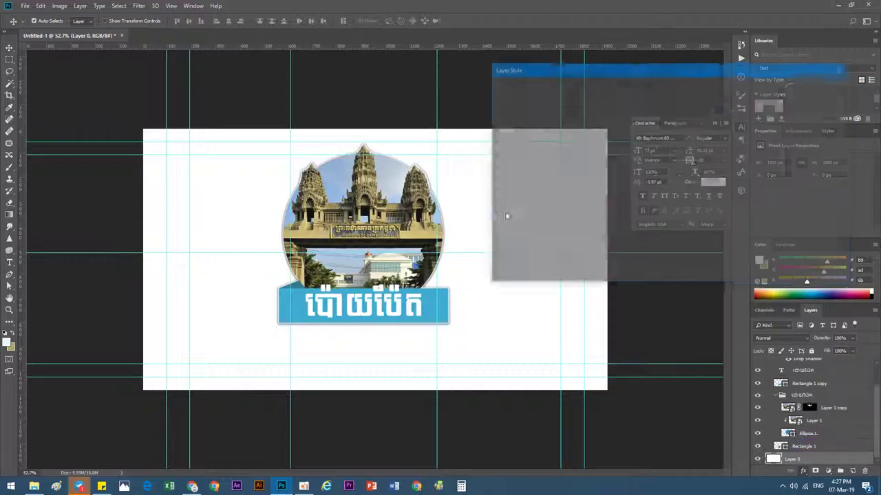
{"action": "left_click_drag", "start_coordinate": [684, 114], "coordinate": [701, 112]}
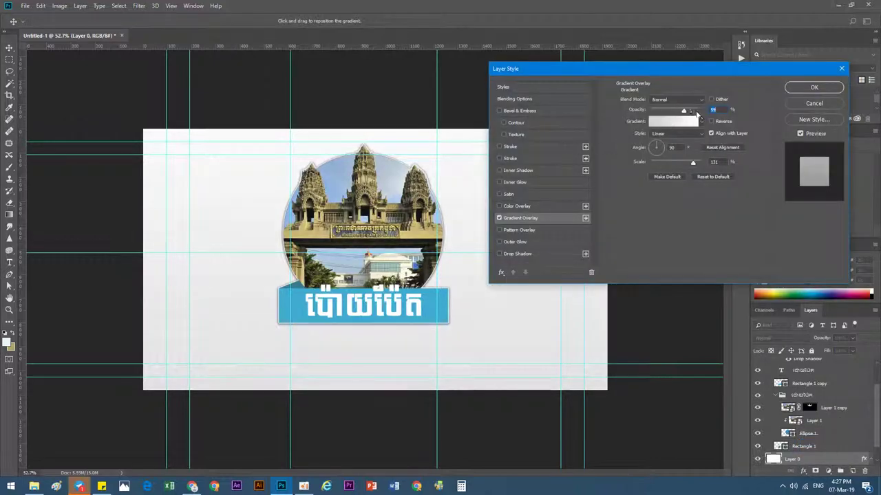
{"action": "left_click", "coordinate": [702, 122]}
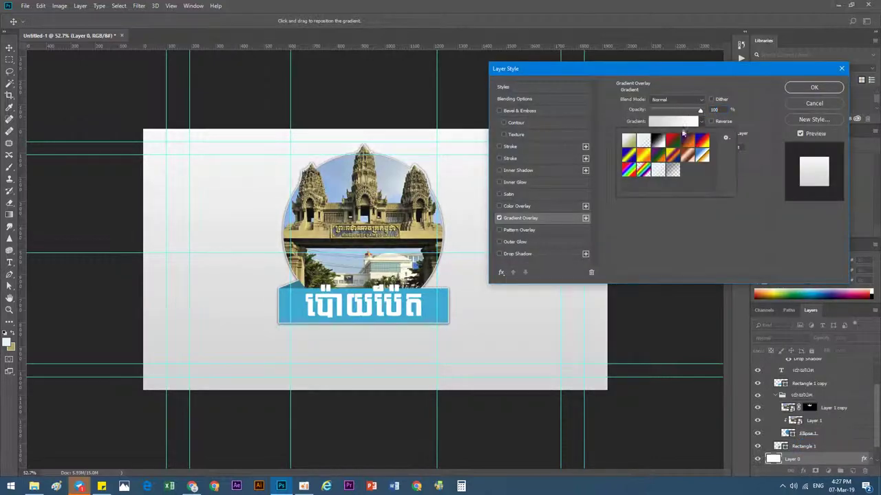
{"action": "left_click", "coordinate": [702, 122]}
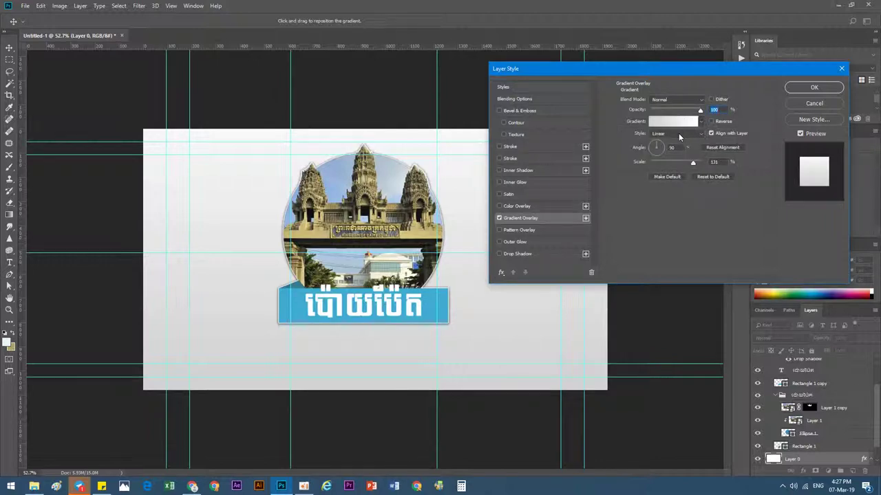
{"action": "left_click", "coordinate": [679, 135]}
{"action": "left_click", "coordinate": [663, 149]}
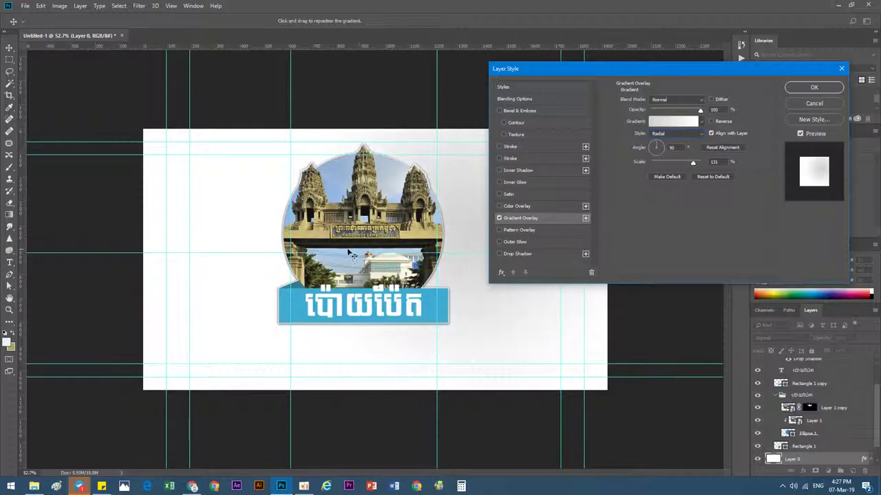
{"action": "left_click", "coordinate": [711, 121]}
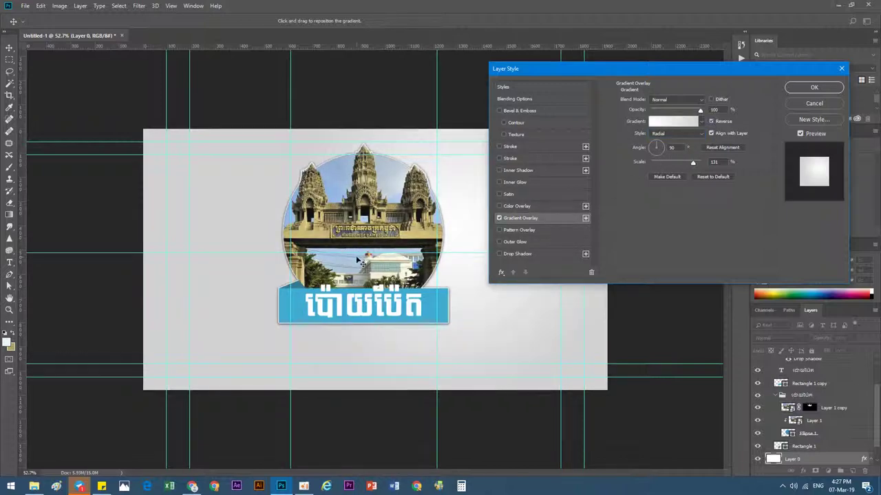
Position the radial gradient on the canvas and set its scale to 150%
{"action": "left_click_drag", "start_coordinate": [355, 285], "coordinate": [365, 294]}
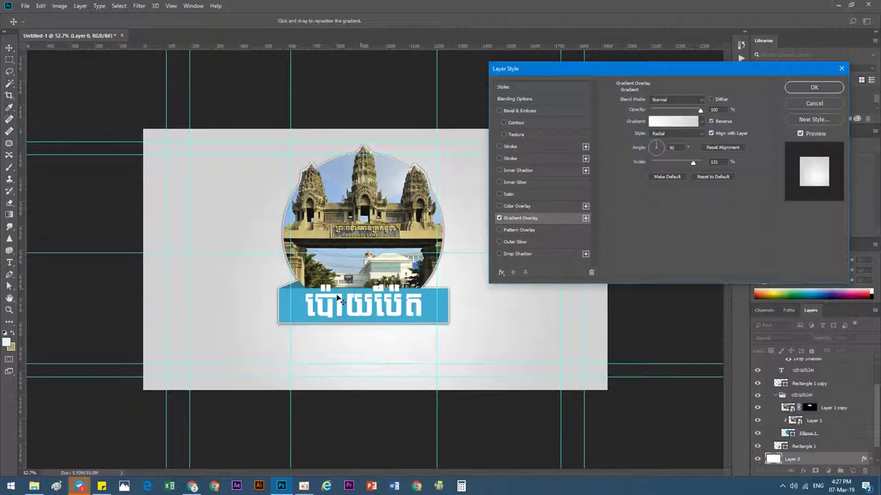
{"action": "mouse_move", "coordinate": [692, 163]}
{"action": "left_mouse_down"}
{"action": "mouse_move", "coordinate": [671, 164]}
{"action": "mouse_move", "coordinate": [718, 164]}
{"action": "mouse_move", "coordinate": [688, 164]}
{"action": "left_mouse_up"}
{"action": "left_click_drag", "start_coordinate": [389, 236], "coordinate": [374, 230]}
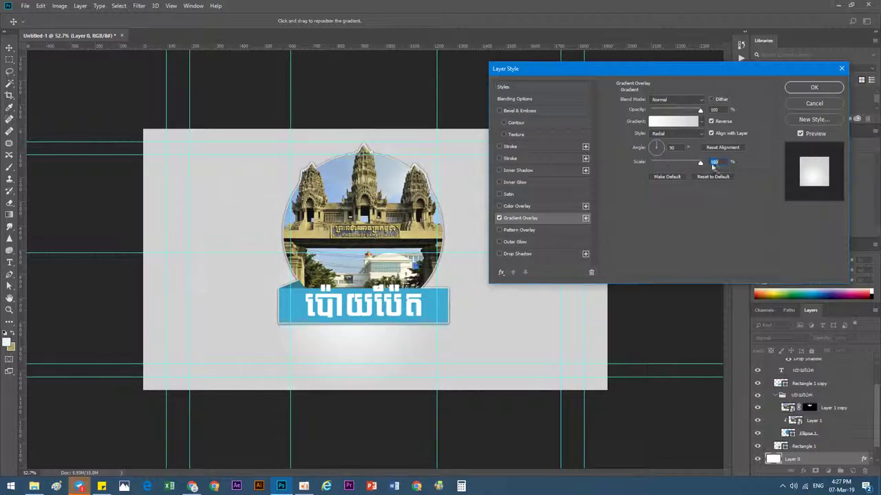
{"action": "left_click_drag", "start_coordinate": [673, 166], "coordinate": [731, 163]}
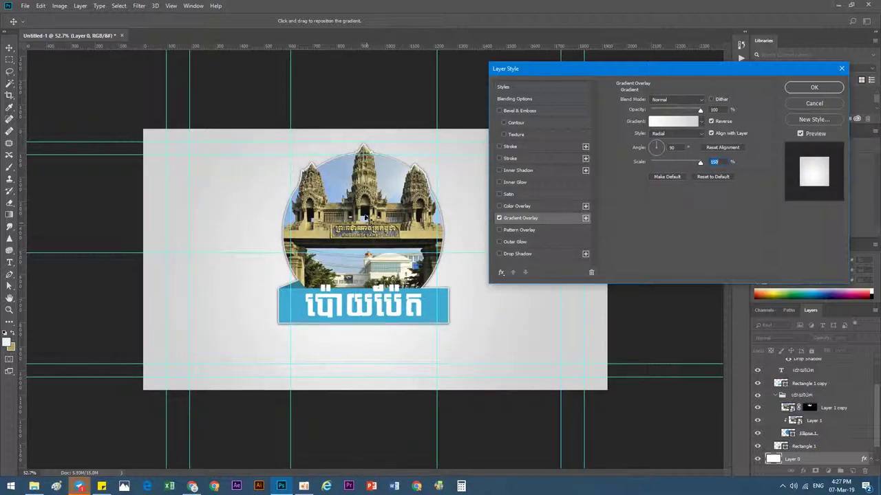
{"action": "left_click", "coordinate": [813, 88]}
{"action": "scroll", "coordinate": [375, 260], "scroll_direction": "down", "scroll_amount": 2}
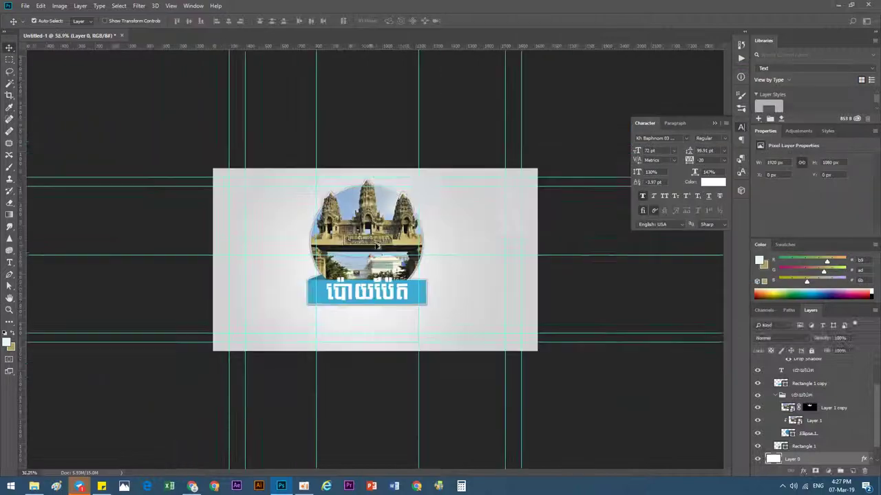
{"action": "left_click", "coordinate": [193, 487]}
Open a new Chrome tab to google.com
{"action": "left_click", "coordinate": [404, 10]}
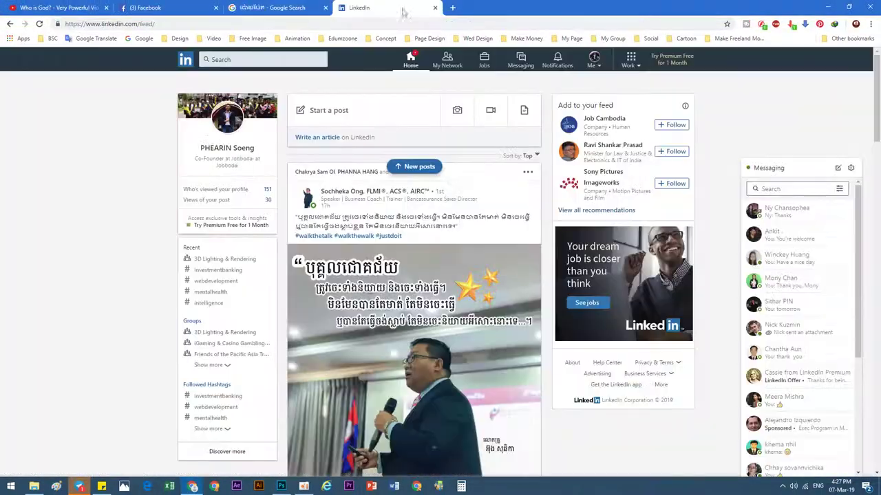
{"action": "double_click", "coordinate": [457, 18]}
{"action": "double_click", "coordinate": [467, 9]}
{"action": "left_click", "coordinate": [453, 7]}
{"action": "type", "text": "go"}
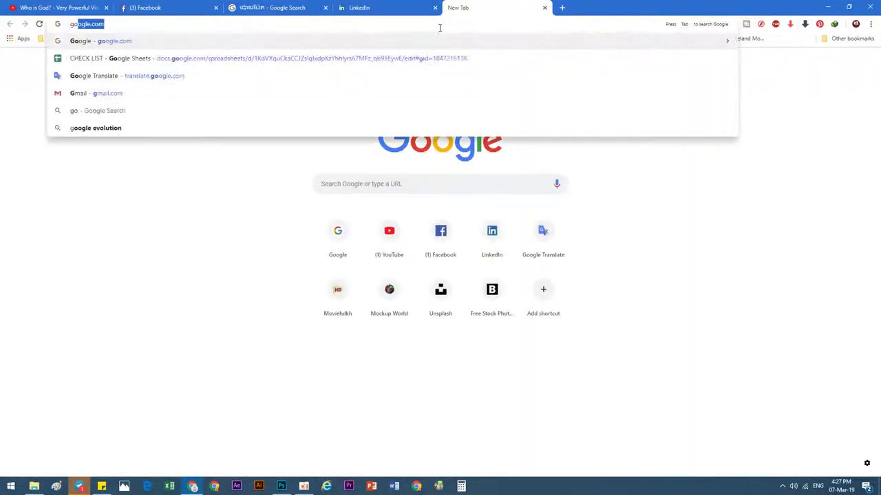
{"action": "key", "text": "Return"}
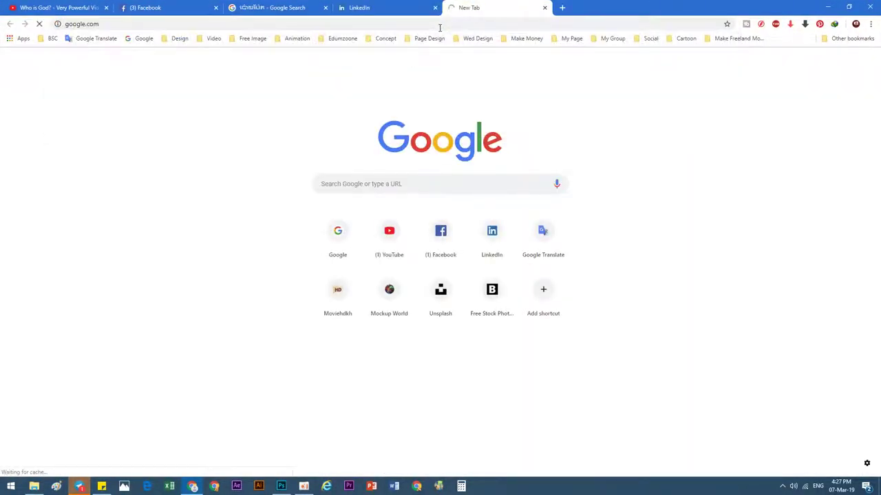
Replace the Google Images query with 'light' and run the search
{"action": "left_click", "coordinate": [268, 7]}
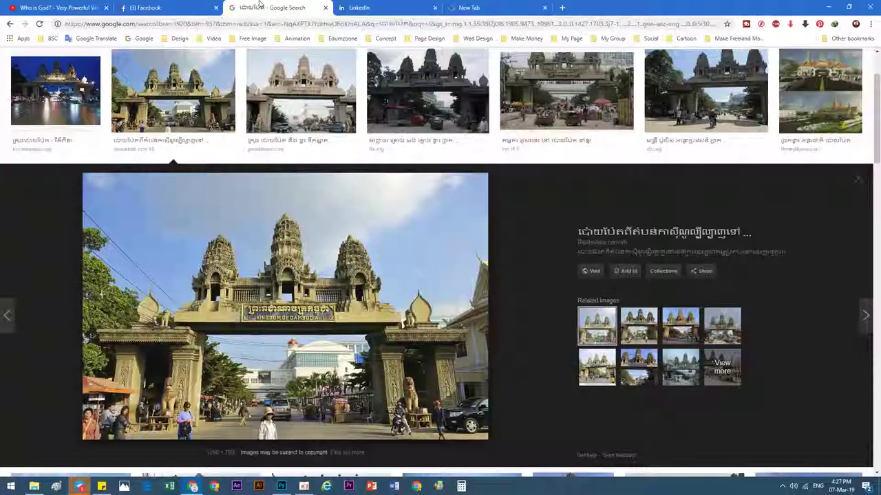
{"action": "scroll", "coordinate": [296, 104], "scroll_direction": "up", "scroll_amount": 2}
{"action": "left_click_drag", "start_coordinate": [276, 161], "coordinate": [35, 69]}
{"action": "triple_click", "coordinate": [172, 70]}
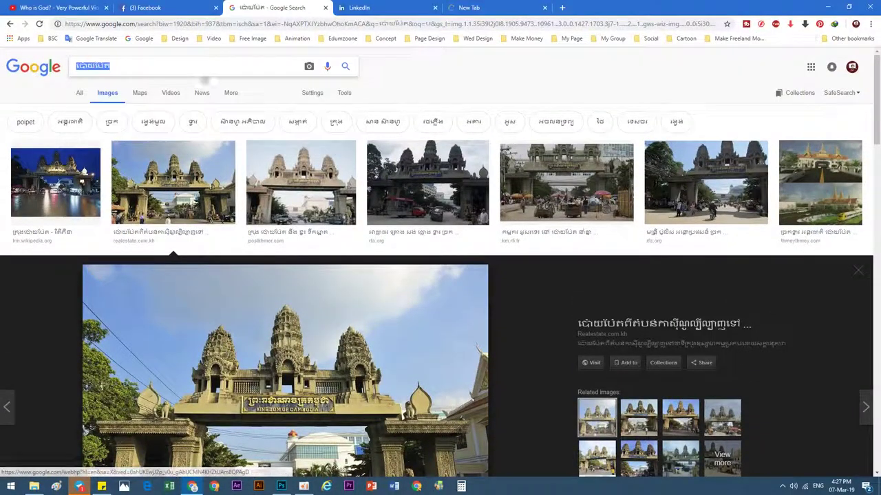
{"action": "key", "text": "BackSpace"}
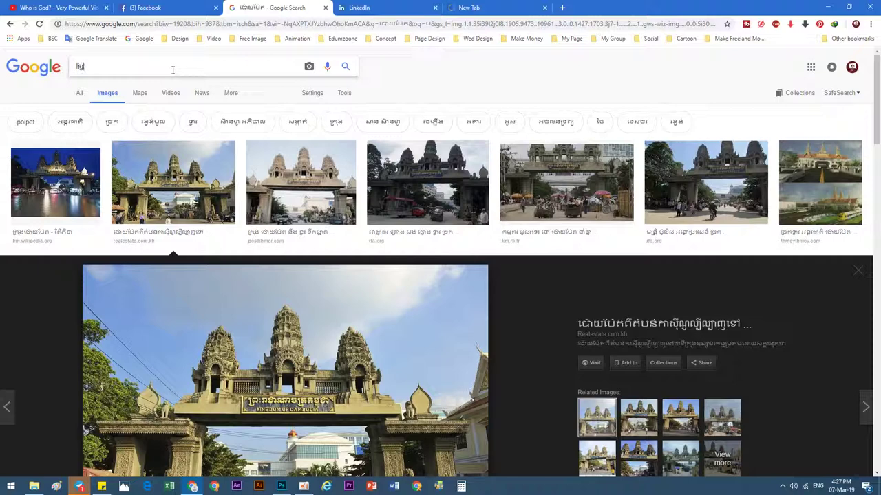
{"action": "type", "text": "igih"}
{"action": "key", "text": "Return"}
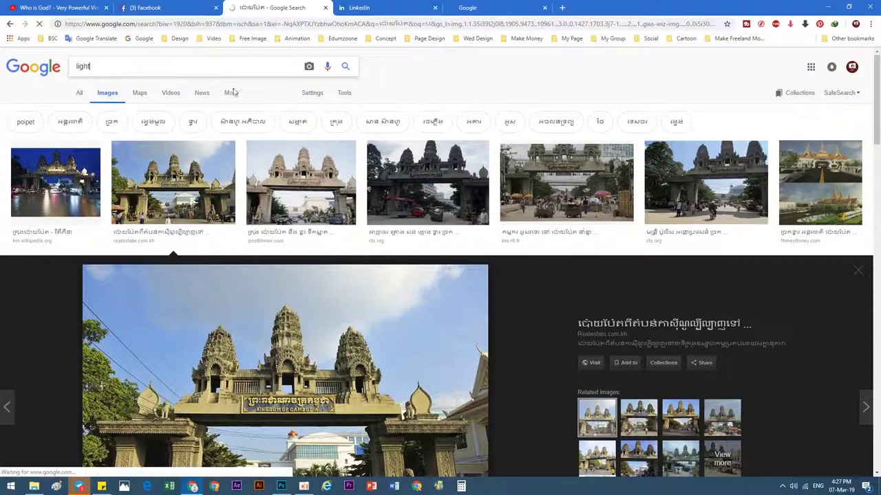
{"action": "mouse_move", "coordinate": [299, 326]}
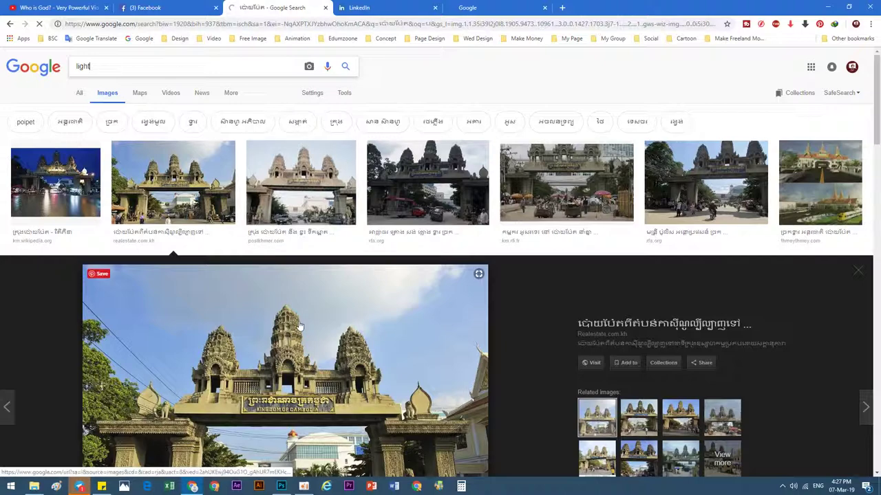
{"action": "left_click", "coordinate": [281, 486]}
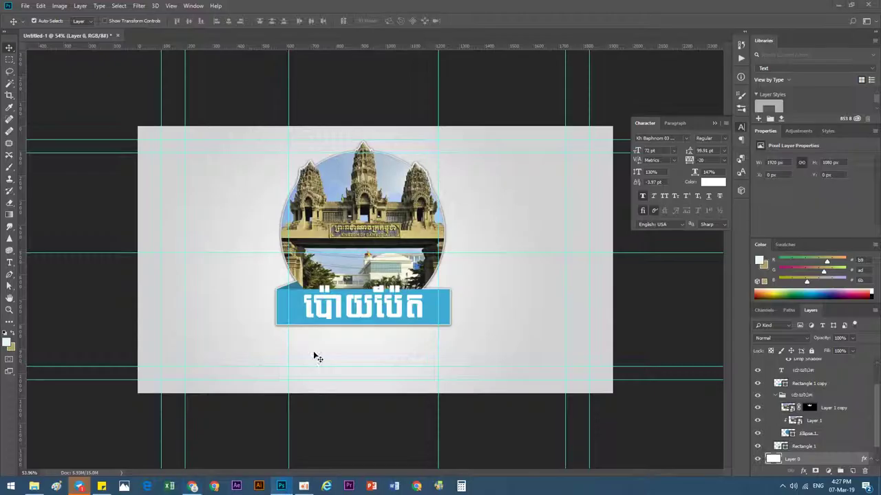
{"action": "left_click_drag", "start_coordinate": [506, 342], "coordinate": [236, 211]}
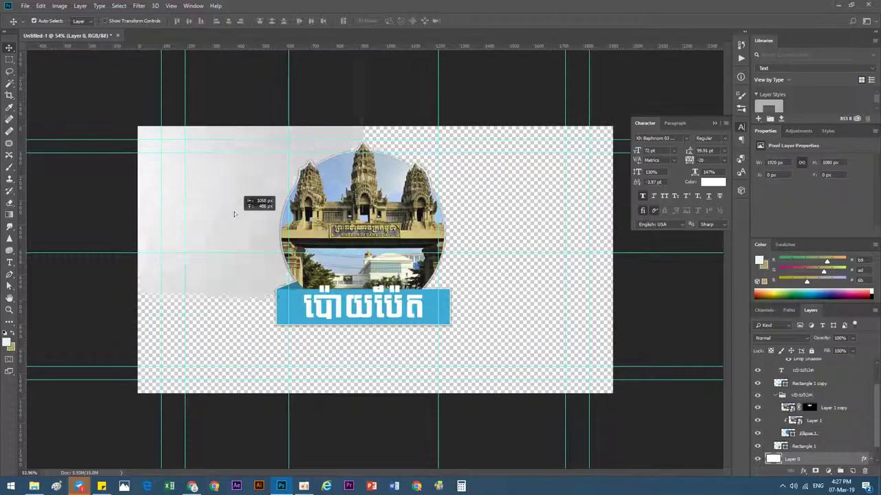
{"action": "key", "text": "ctrl+z"}
{"action": "left_click", "coordinate": [811, 351]}
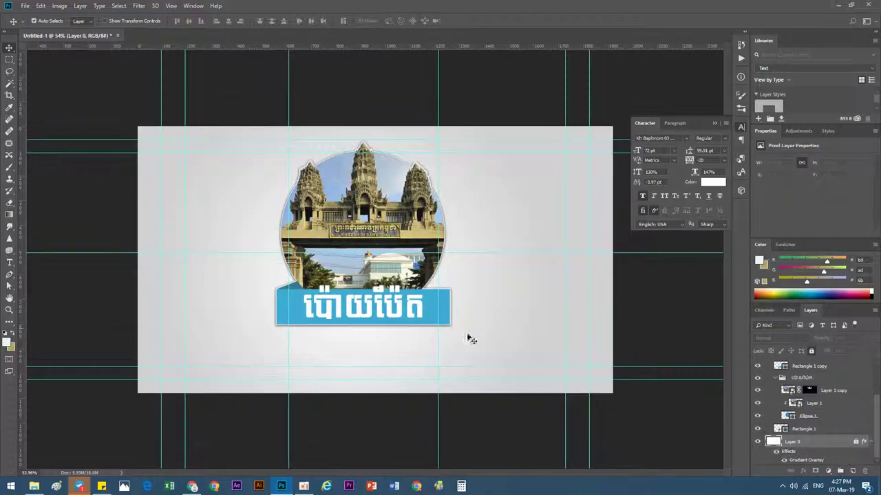
{"action": "left_click_drag", "start_coordinate": [466, 338], "coordinate": [255, 196]}
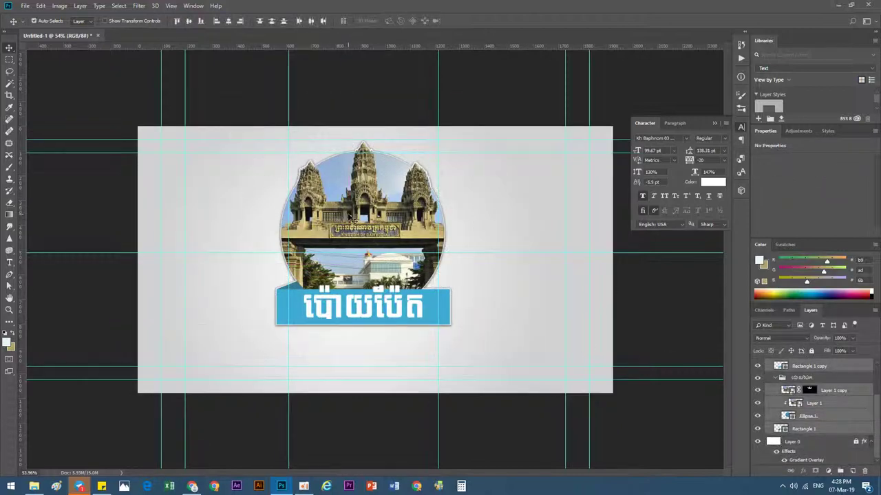
{"action": "left_click_drag", "start_coordinate": [349, 218], "coordinate": [362, 217]}
{"action": "key", "text": "ctrl+z"}
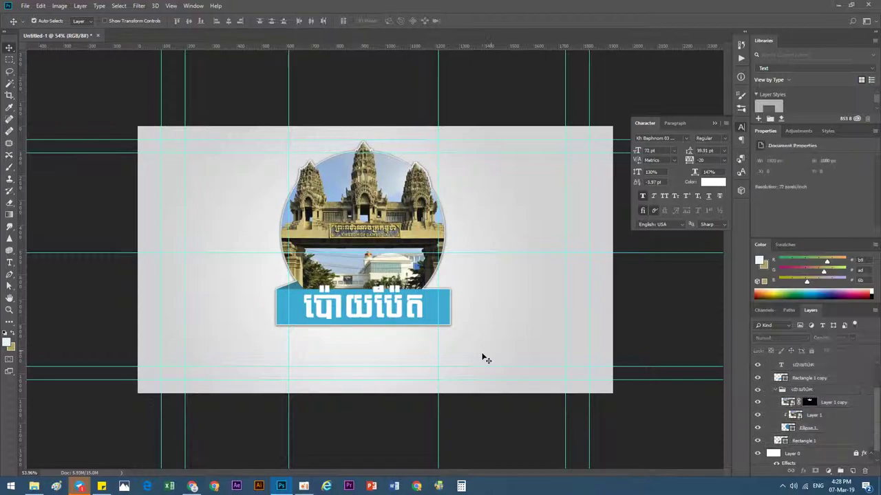
{"action": "left_click", "coordinate": [192, 487]}
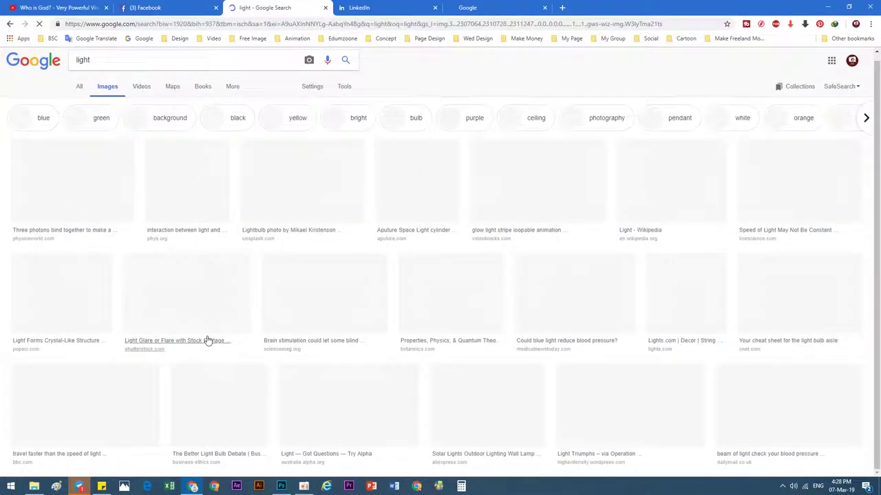
Preview the Light Glare or Flare image in the results and copy it
{"action": "scroll", "coordinate": [291, 313], "scroll_direction": "down", "scroll_amount": 5}
{"action": "scroll", "coordinate": [291, 313], "scroll_direction": "up", "scroll_amount": 5}
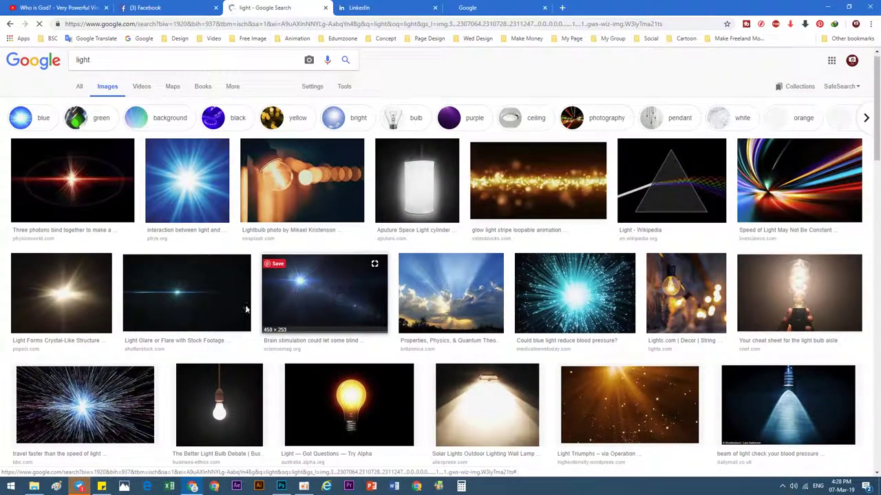
{"action": "left_click", "coordinate": [315, 279]}
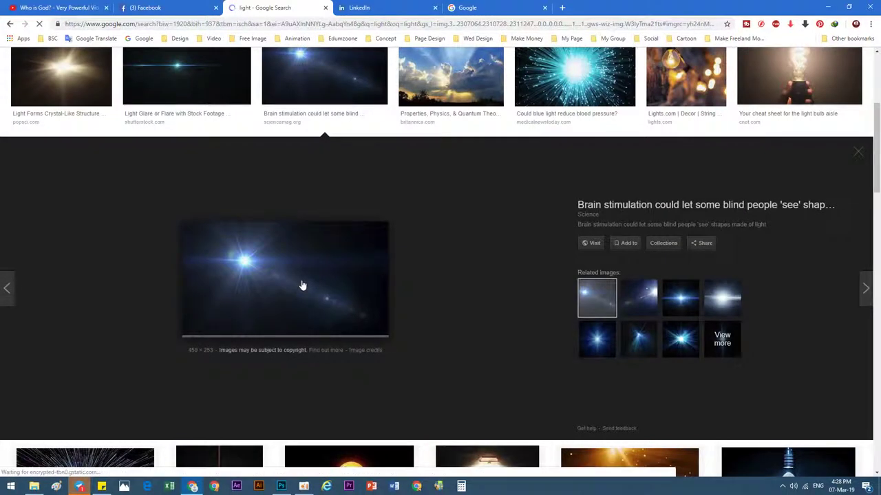
{"action": "left_click", "coordinate": [179, 88]}
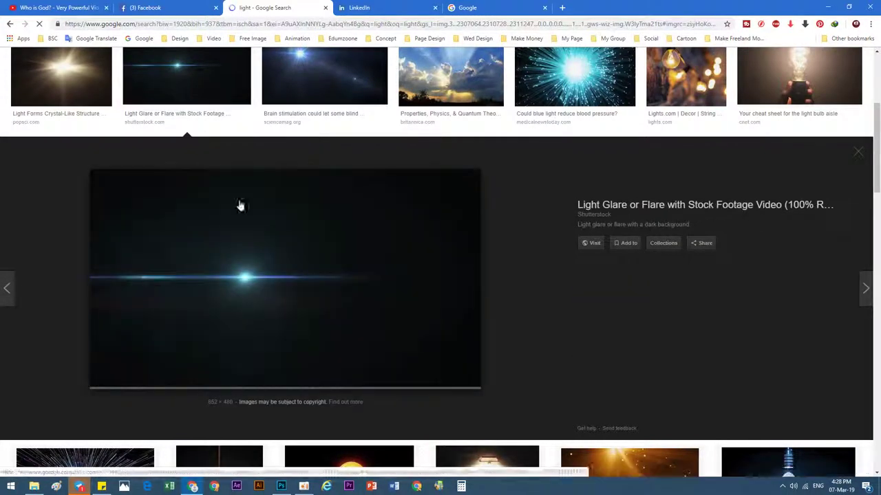
{"action": "right_click", "coordinate": [294, 269]}
{"action": "left_click", "coordinate": [320, 364]}
Paste the flare over the gate and set its blend mode to Lighten
{"action": "left_click", "coordinate": [282, 486]}
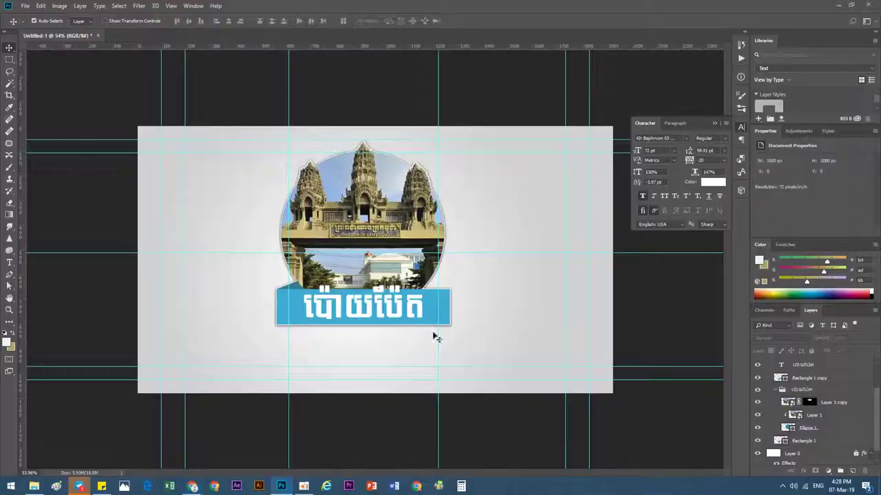
{"action": "key", "text": "ctrl+v"}
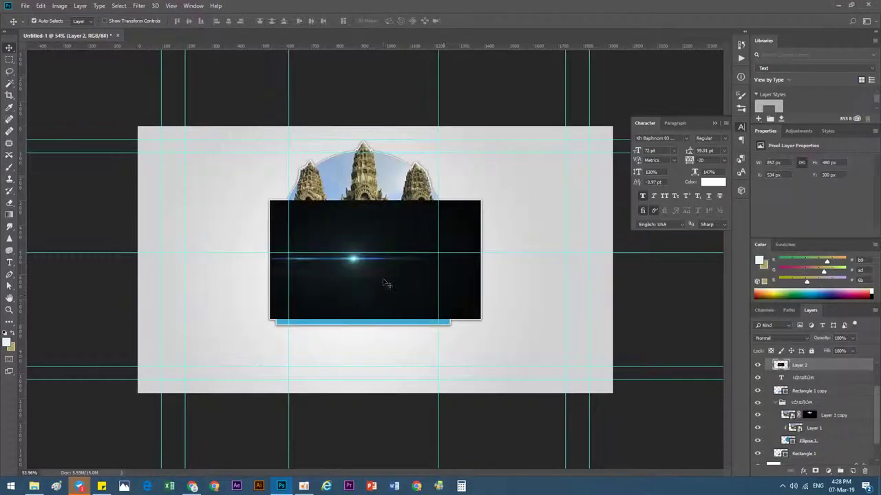
{"action": "left_click_drag", "start_coordinate": [385, 286], "coordinate": [396, 226]}
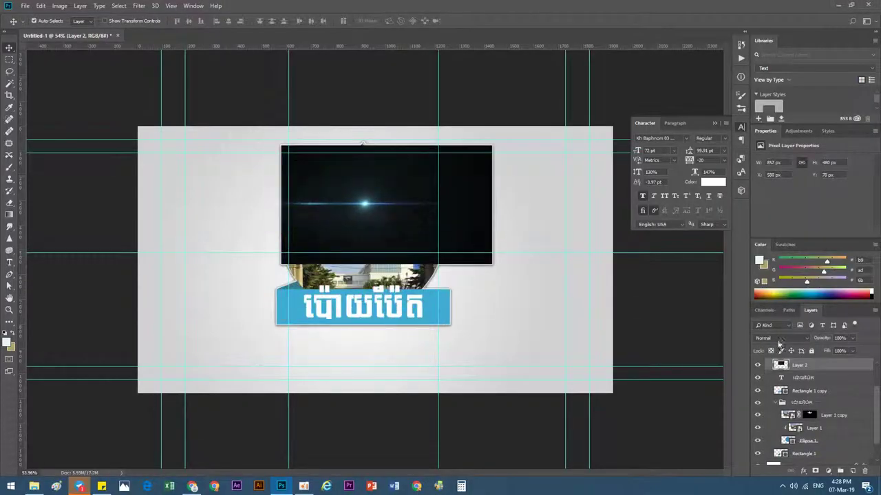
{"action": "left_click", "coordinate": [778, 339]}
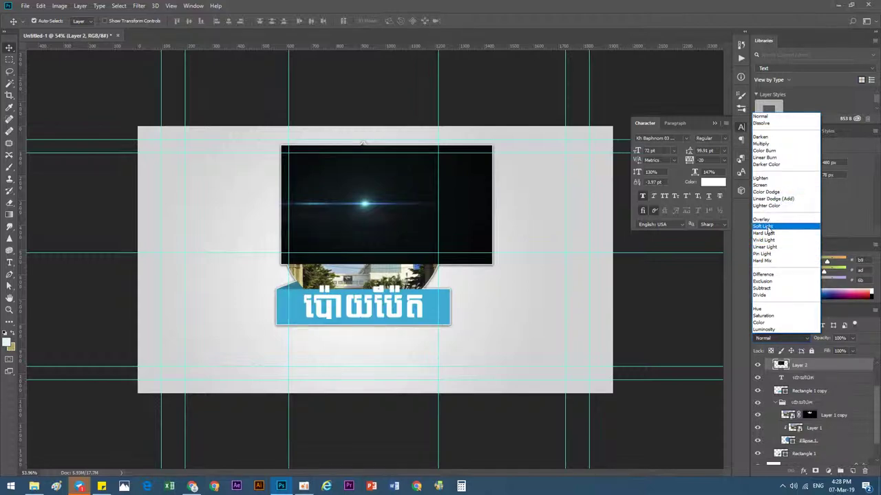
{"action": "left_click", "coordinate": [766, 227]}
{"action": "left_click", "coordinate": [781, 338]}
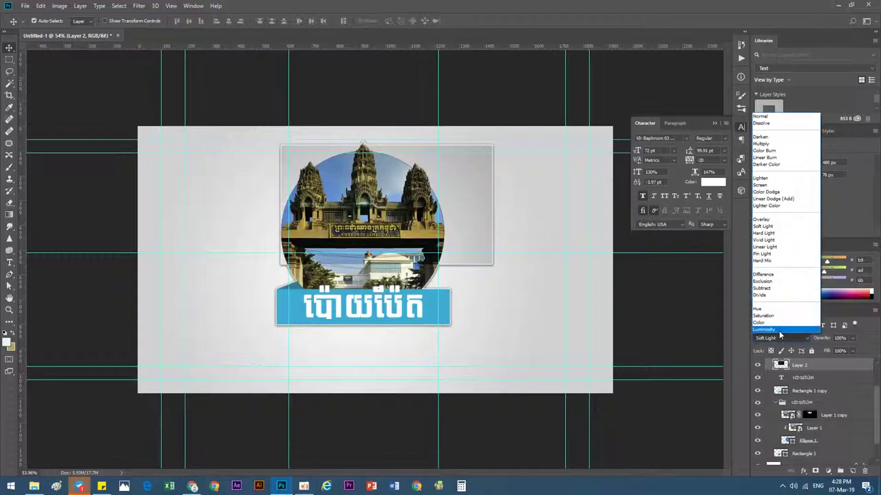
{"action": "left_click", "coordinate": [767, 220]}
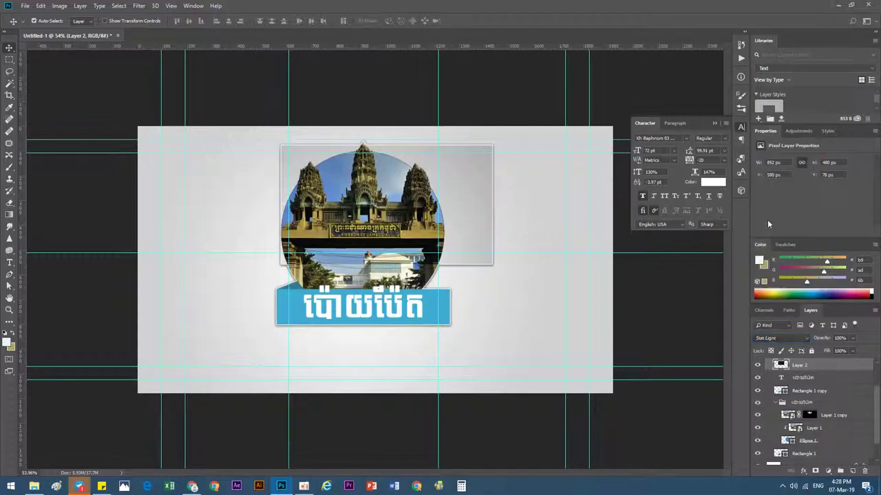
{"action": "left_click", "coordinate": [770, 338]}
{"action": "left_click", "coordinate": [764, 180]}
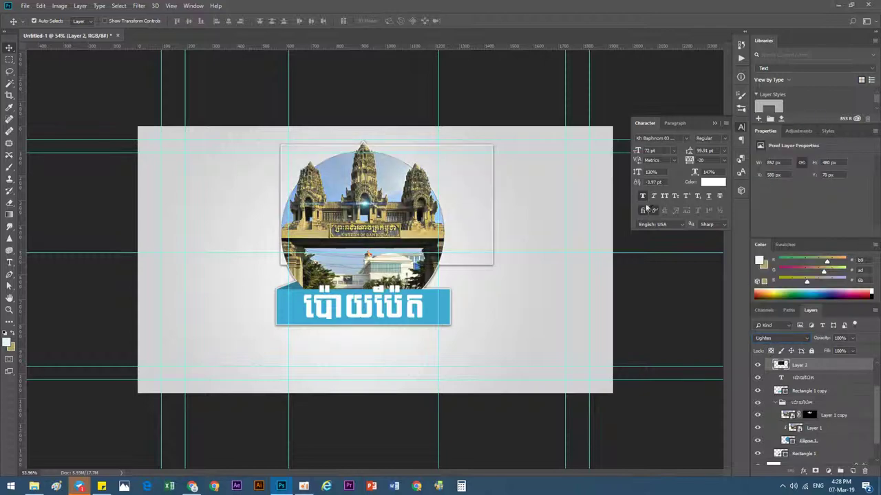
Clip the flare to the circle photo, position it over the gate and enlarge it
{"action": "left_click_drag", "start_coordinate": [364, 205], "coordinate": [360, 220]}
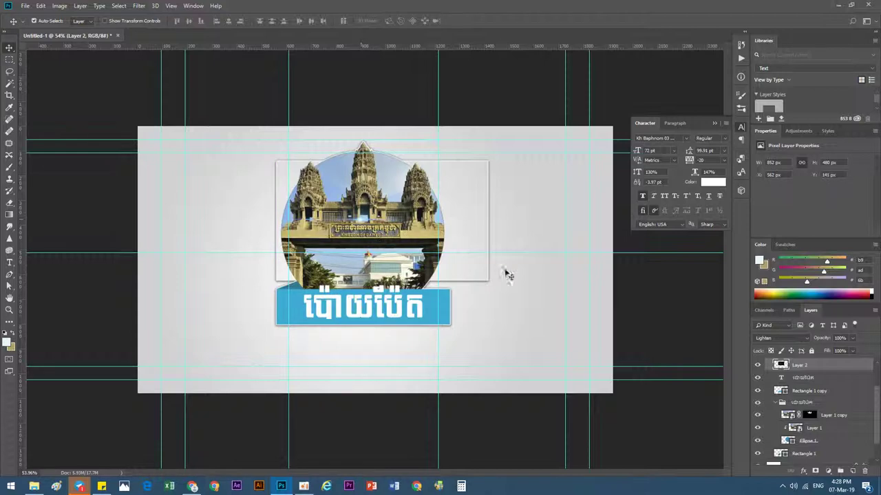
{"action": "key", "text": "ctrl+alt+g"}
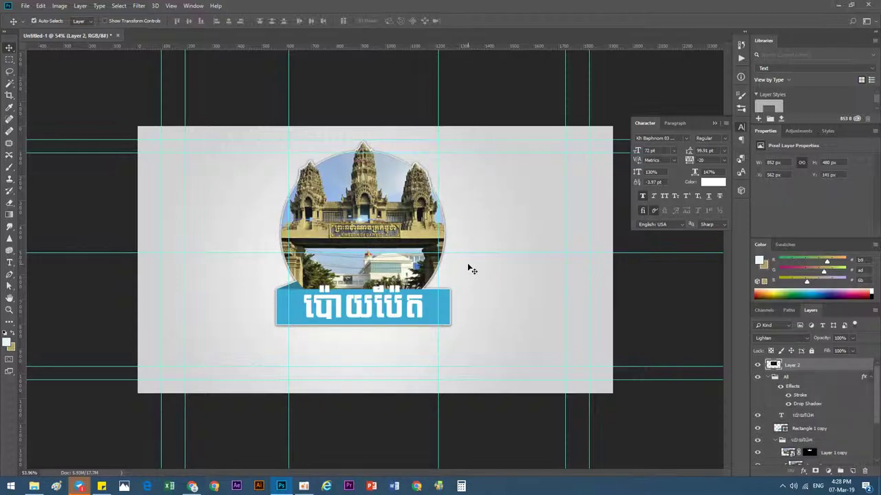
{"action": "scroll", "coordinate": [371, 232], "scroll_direction": "up", "scroll_amount": 3}
{"action": "left_click_drag", "start_coordinate": [350, 200], "coordinate": [364, 209]}
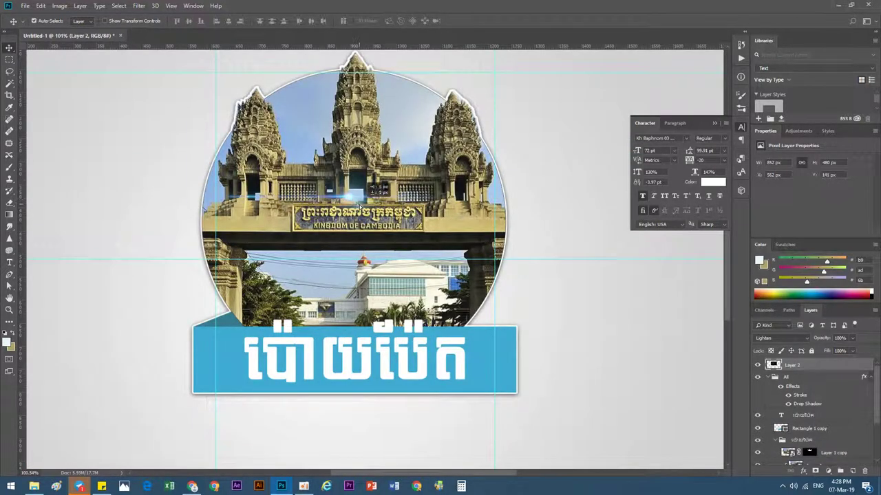
{"action": "scroll", "coordinate": [359, 207], "scroll_direction": "down", "scroll_amount": 2}
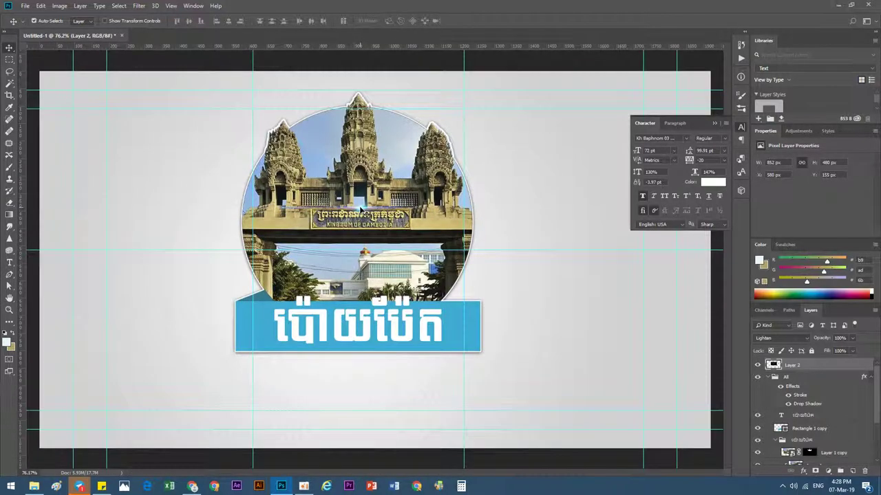
{"action": "key", "text": "ctrl+t"}
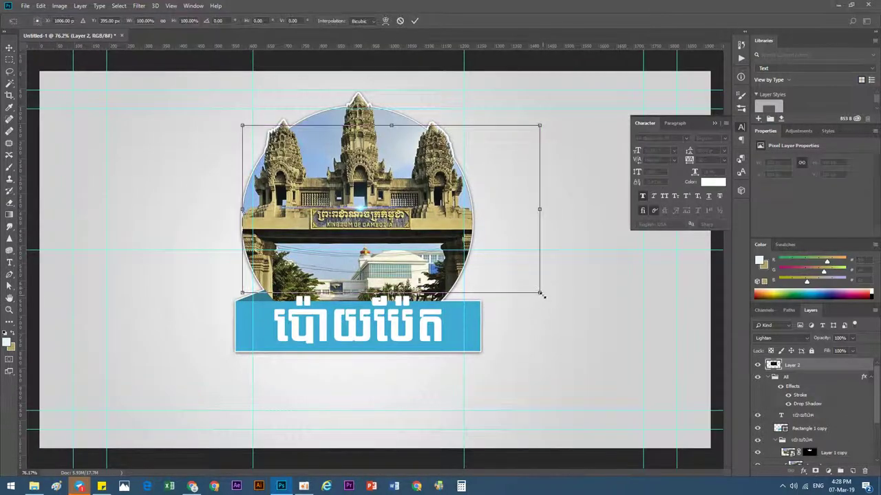
{"action": "left_click_drag", "start_coordinate": [541, 295], "coordinate": [575, 308]}
{"action": "key", "text": "Return"}
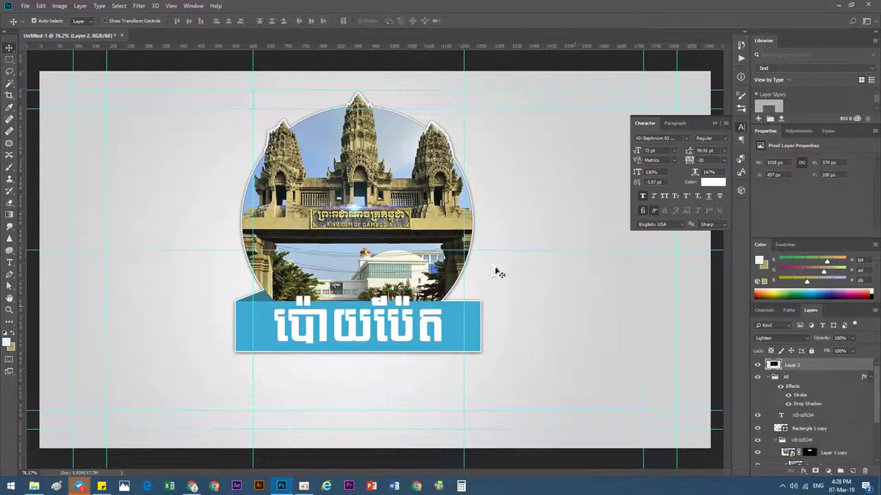
Place a flare copy lower right and set it to Screen blending
{"action": "mouse_move", "coordinate": [352, 215]}
{"action": "left_mouse_down"}
{"action": "mouse_move", "coordinate": [425, 316]}
{"action": "mouse_move", "coordinate": [448, 328]}
{"action": "left_mouse_up"}
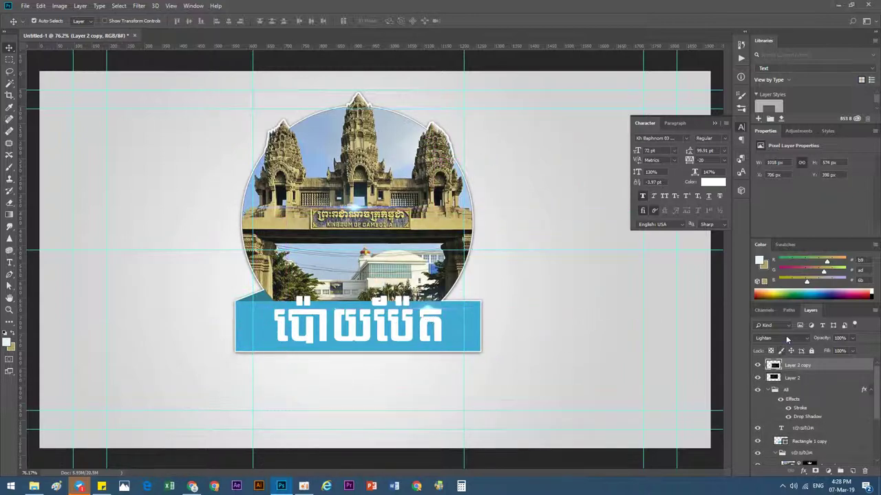
{"action": "left_click", "coordinate": [785, 335]}
{"action": "left_click", "coordinate": [772, 190]}
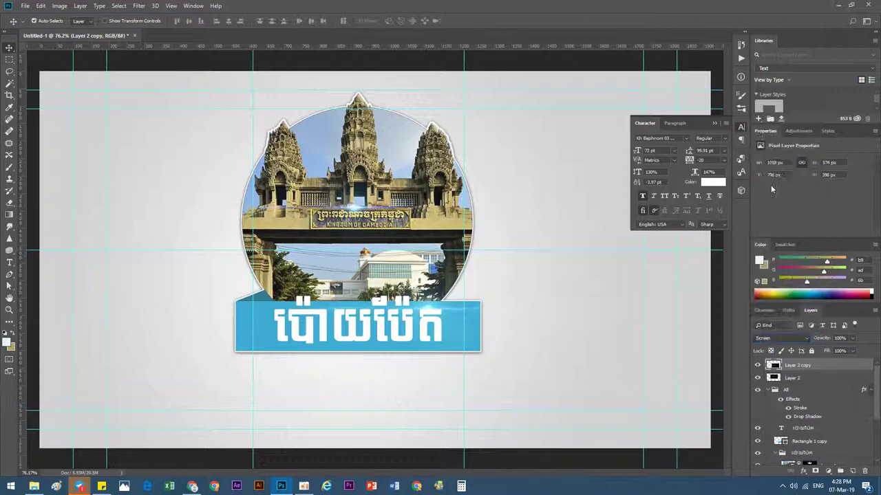
{"action": "left_click_drag", "start_coordinate": [433, 314], "coordinate": [436, 314]}
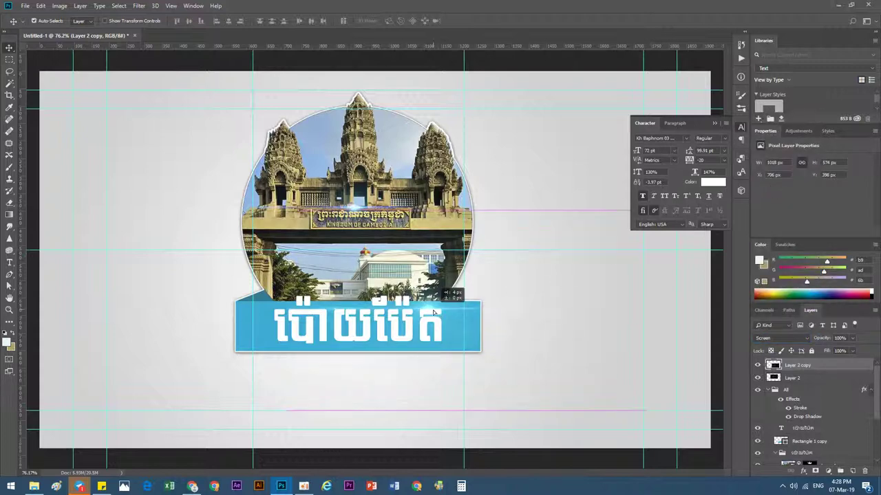
{"action": "left_click", "coordinate": [281, 336]}
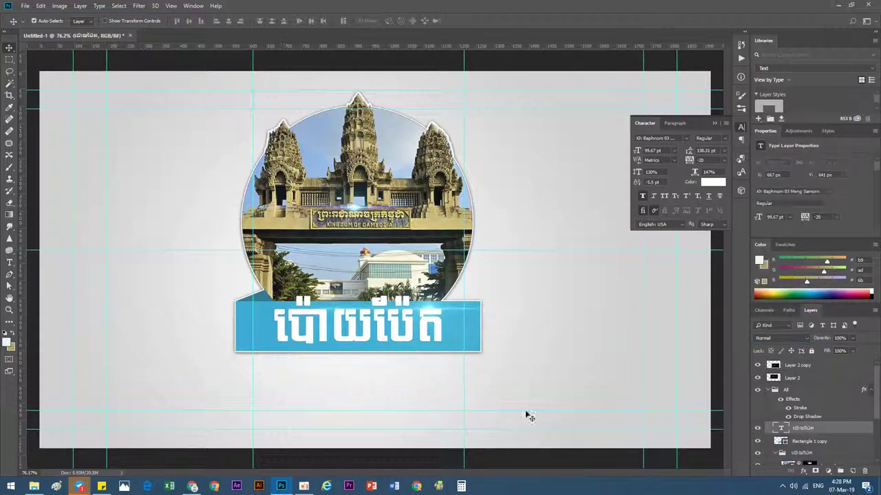
{"action": "left_click", "coordinate": [802, 472]}
Give the Khmer text a drop shadow with 0% spread, smaller size and 93% opacity
{"action": "left_click", "coordinate": [812, 468]}
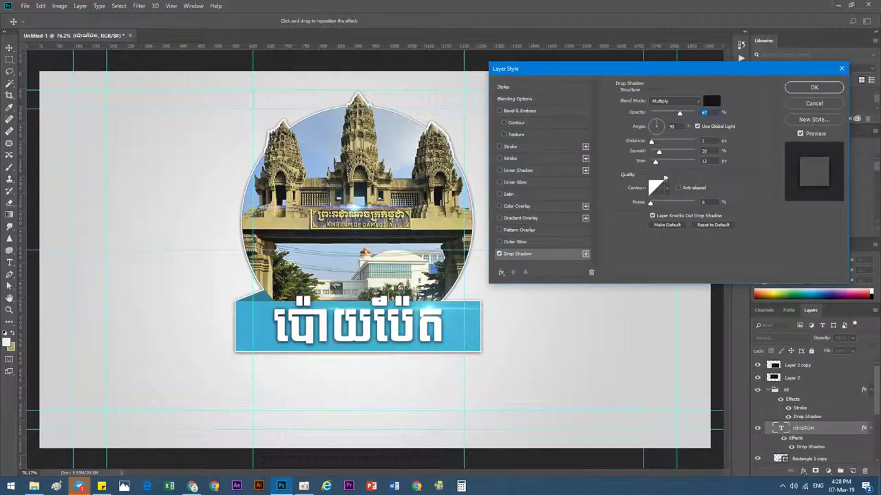
{"action": "left_click_drag", "start_coordinate": [659, 158], "coordinate": [644, 155]}
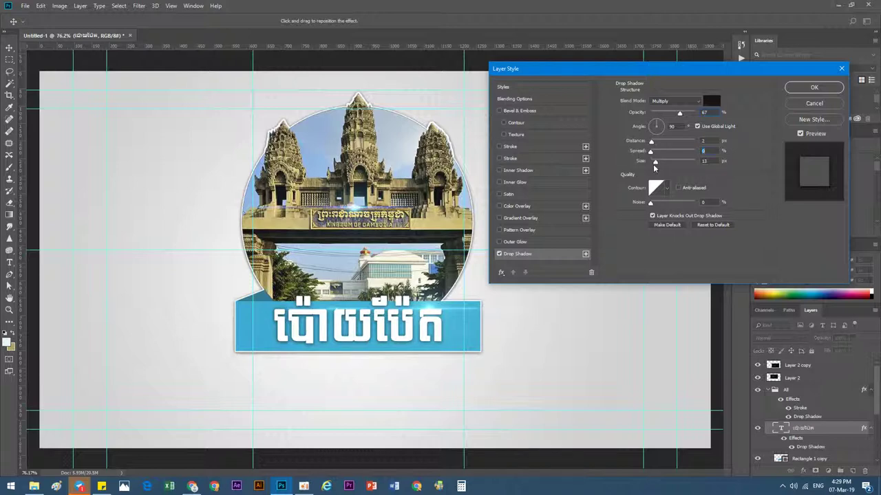
{"action": "left_click_drag", "start_coordinate": [656, 162], "coordinate": [652, 163]}
{"action": "left_click_drag", "start_coordinate": [679, 113], "coordinate": [691, 112]}
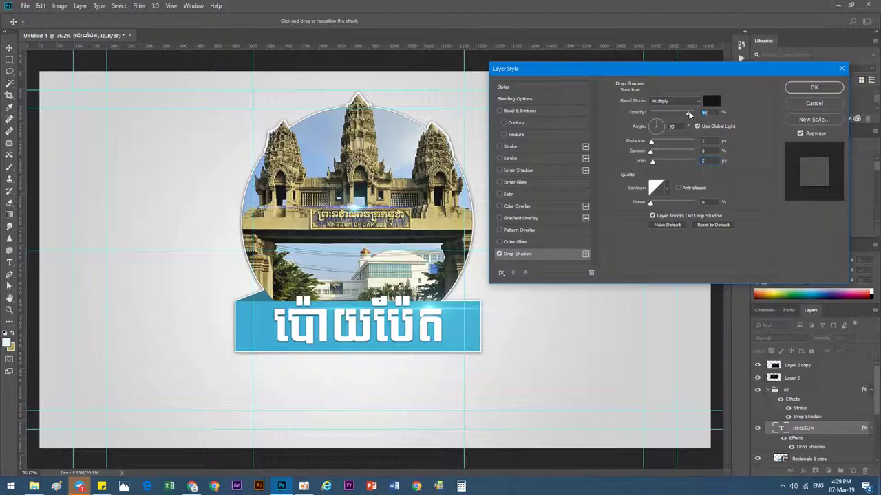
{"action": "left_click", "coordinate": [813, 87]}
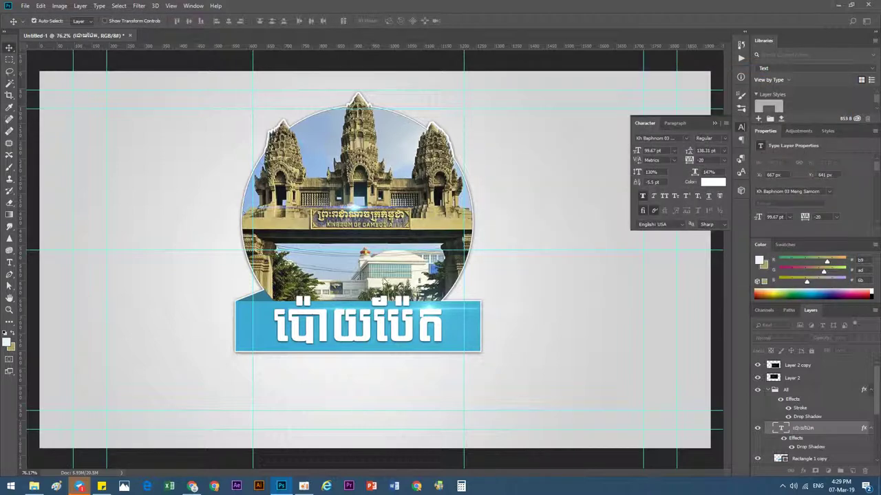
Place another copy of the flare glow on the banner
{"action": "scroll", "coordinate": [408, 333], "scroll_direction": "down", "scroll_amount": 2}
{"action": "scroll", "coordinate": [409, 332], "scroll_direction": "up", "scroll_amount": 1}
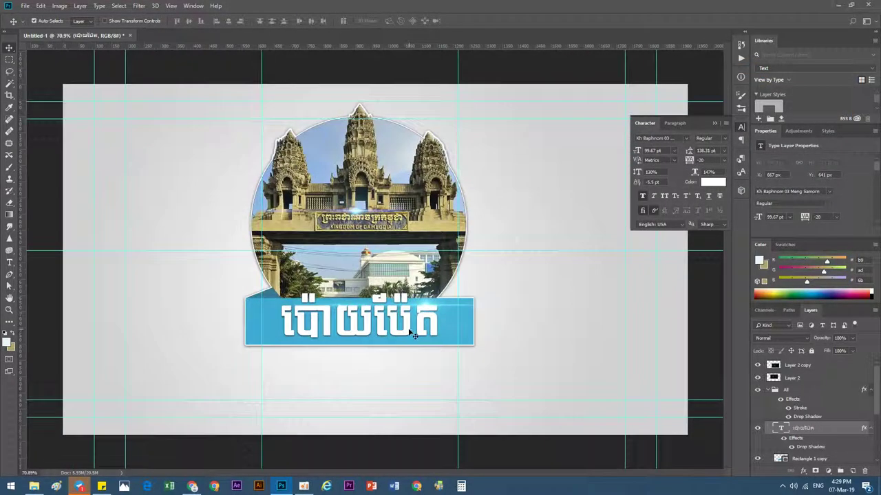
{"action": "scroll", "coordinate": [409, 332], "scroll_direction": "down", "scroll_amount": 1}
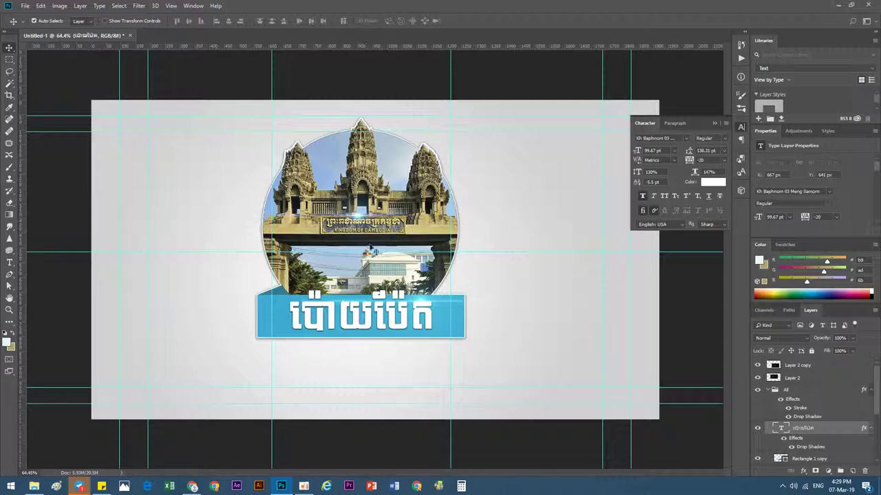
{"action": "left_click_drag", "start_coordinate": [437, 239], "coordinate": [425, 145]}
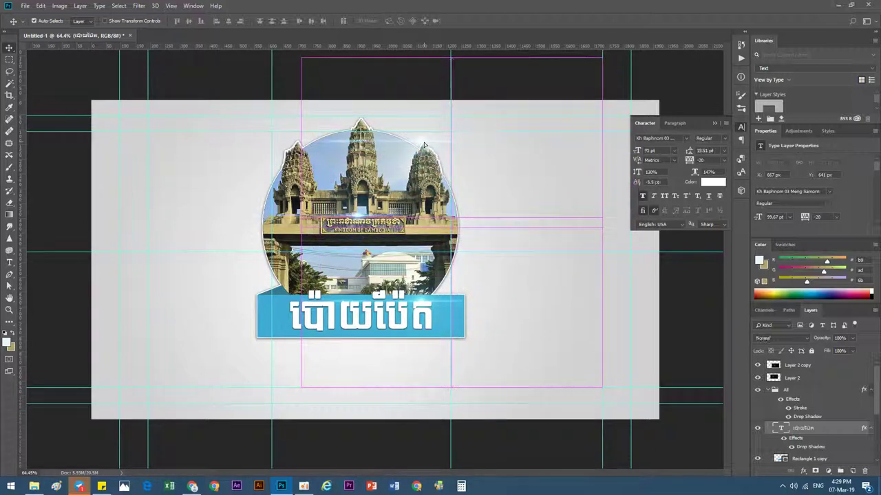
Duplicate the light streak, then stretch, greatly enlarge and rotate it to about -21°
{"action": "key", "text": "ctrl+j"}
{"action": "key", "text": "ctrl+t"}
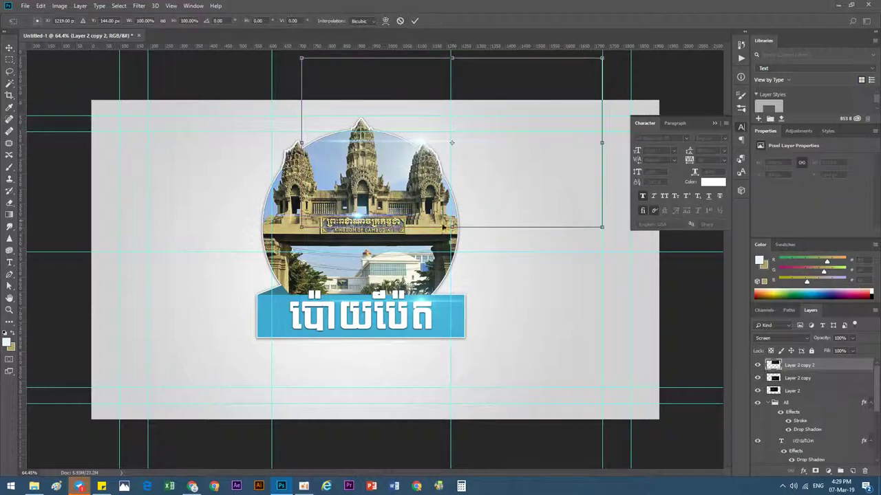
{"action": "mouse_move", "coordinate": [451, 227]}
{"action": "left_mouse_down"}
{"action": "mouse_move", "coordinate": [452, 468]}
{"action": "mouse_move", "coordinate": [493, 210]}
{"action": "left_mouse_up"}
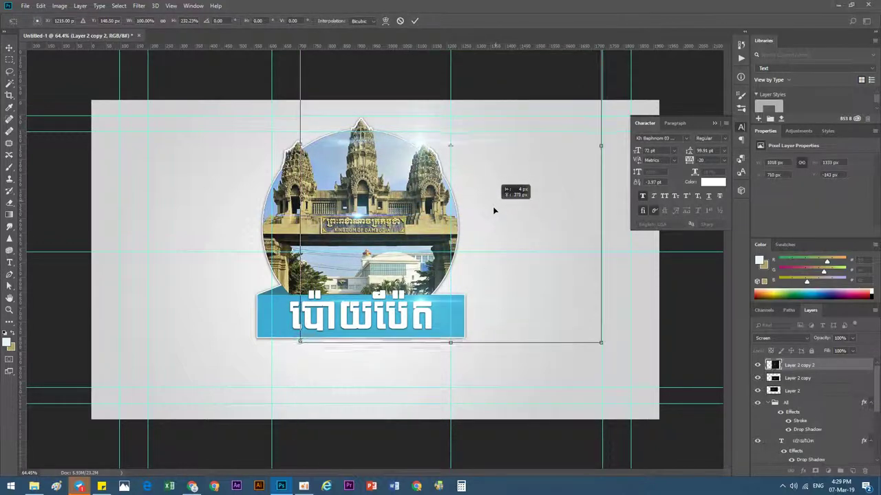
{"action": "mouse_move", "coordinate": [584, 371]}
{"action": "left_mouse_down"}
{"action": "mouse_move", "coordinate": [649, 292]}
{"action": "mouse_move", "coordinate": [688, 193]}
{"action": "left_mouse_up"}
{"action": "left_click_drag", "start_coordinate": [520, 211], "coordinate": [504, 177]}
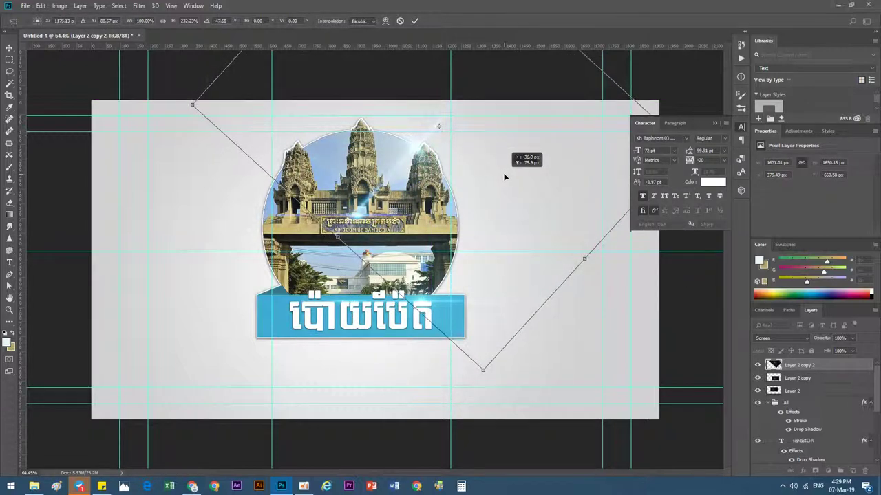
{"action": "key", "text": "ctrl+minus"}
{"action": "left_click_drag", "start_coordinate": [568, 282], "coordinate": [501, 338]}
{"action": "left_click_drag", "start_coordinate": [567, 256], "coordinate": [679, 330]}
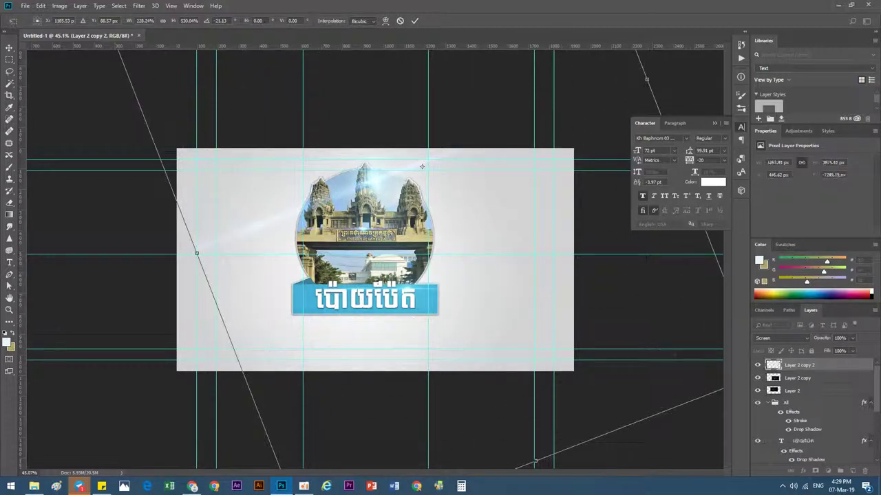
{"action": "left_click_drag", "start_coordinate": [545, 278], "coordinate": [555, 264]}
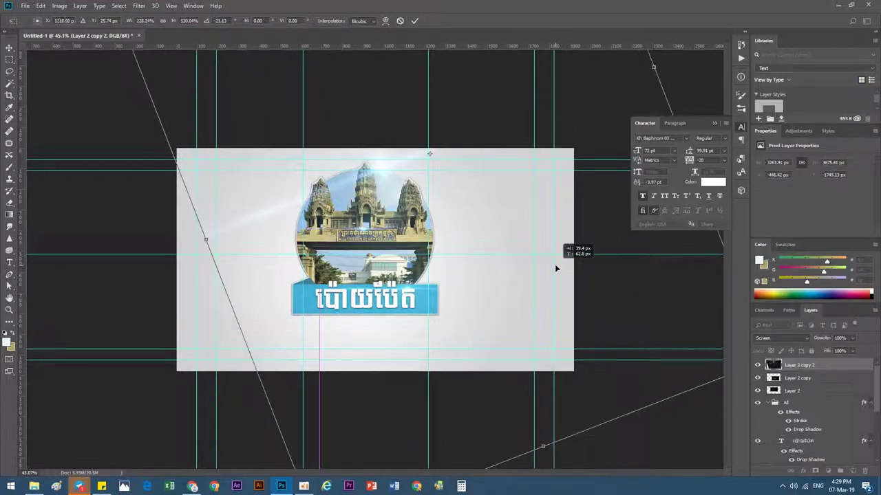
{"action": "left_click", "coordinate": [416, 22]}
Briefly pick a larger Eraser brush, then return to the Move tool and view the whole banner
{"action": "scroll", "coordinate": [472, 246], "scroll_direction": "down", "scroll_amount": 2}
{"action": "scroll", "coordinate": [472, 246], "scroll_direction": "up", "scroll_amount": 2}
{"action": "key", "text": "e"}
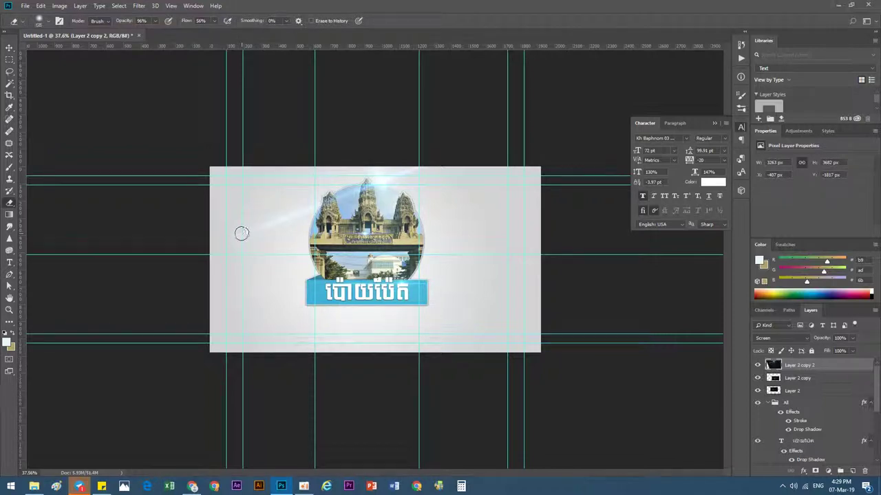
{"action": "key", "text": "bracketright"}
{"action": "key", "text": "bracketright"}
{"action": "key", "text": "bracketright"}
{"action": "key", "text": "bracketright"}
{"action": "key", "text": "bracketright"}
{"action": "key", "text": "v"}
{"action": "key", "text": "ctrl+plus"}
{"action": "key", "text": "ctrl+plus"}
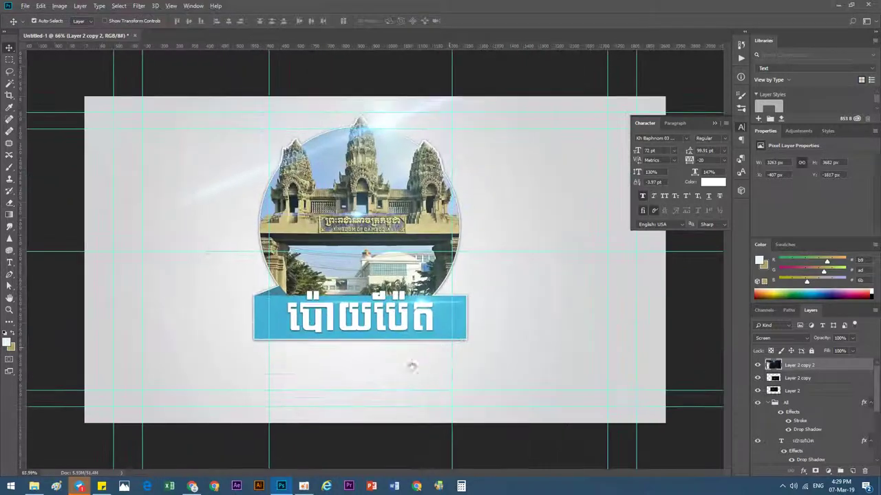
{"action": "key", "text": "ctrl+minus"}
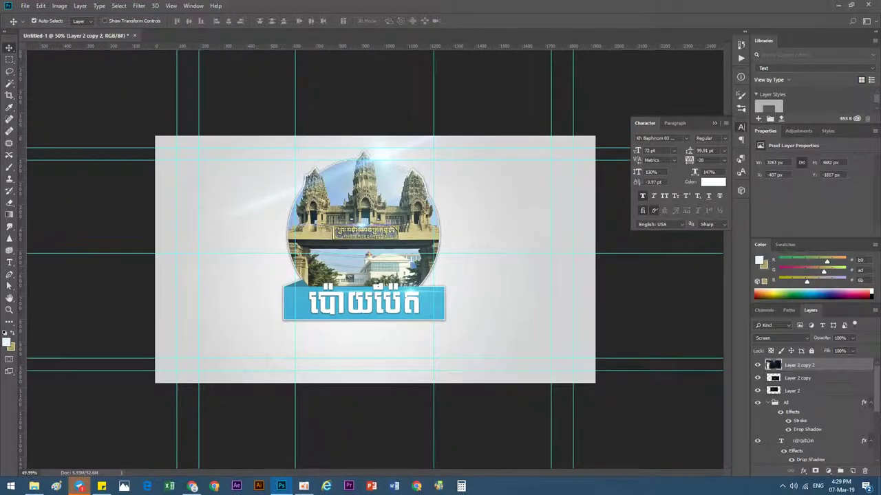
{"action": "left_click", "coordinate": [10, 262]}
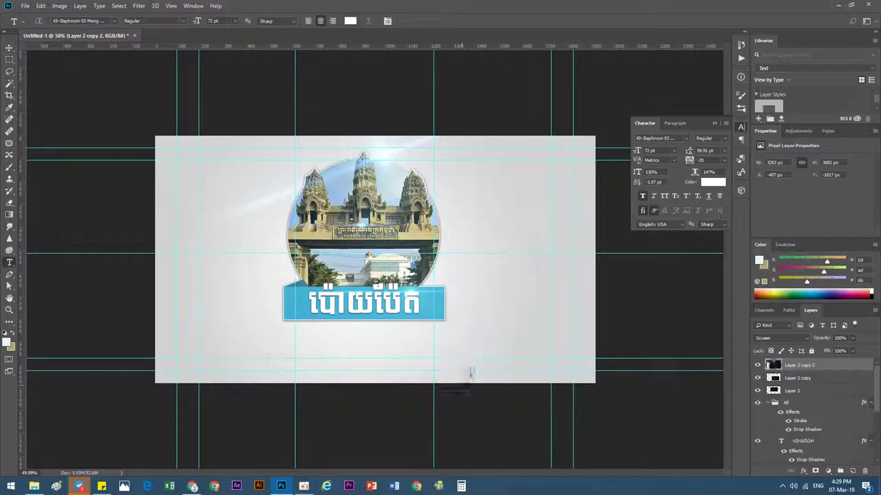
Type the signature 'Design' followed by the designer's name below the blue ribbon
{"action": "left_click", "coordinate": [478, 352]}
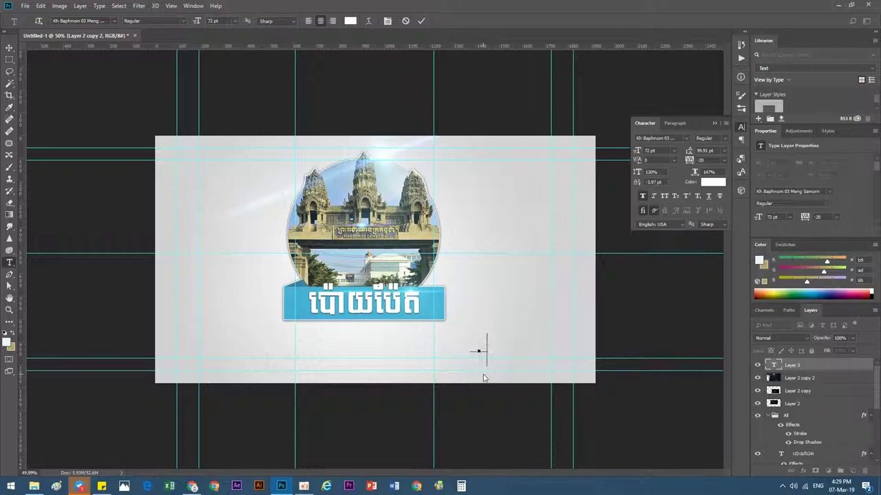
{"action": "type", "text": "Desing"}
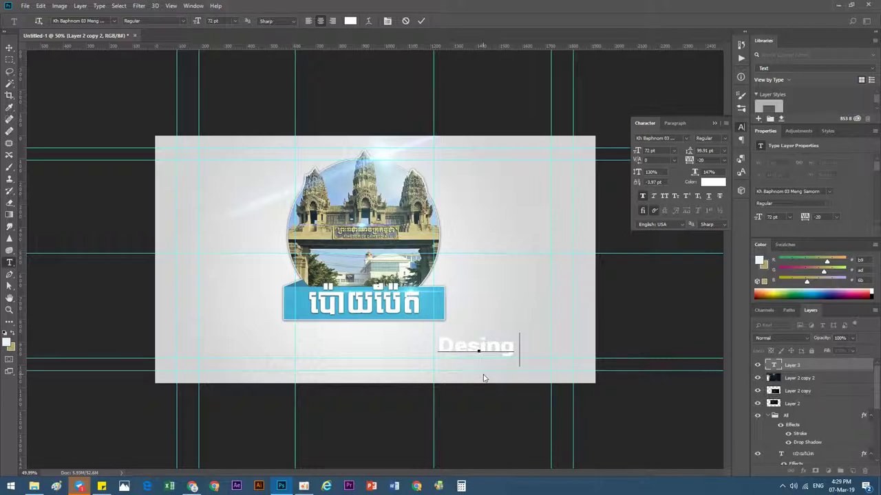
{"action": "key", "text": "BackSpace"}
{"action": "key", "text": "BackSpace"}
{"action": "key", "text": "BackSpace"}
{"action": "type", "text": "gn"}
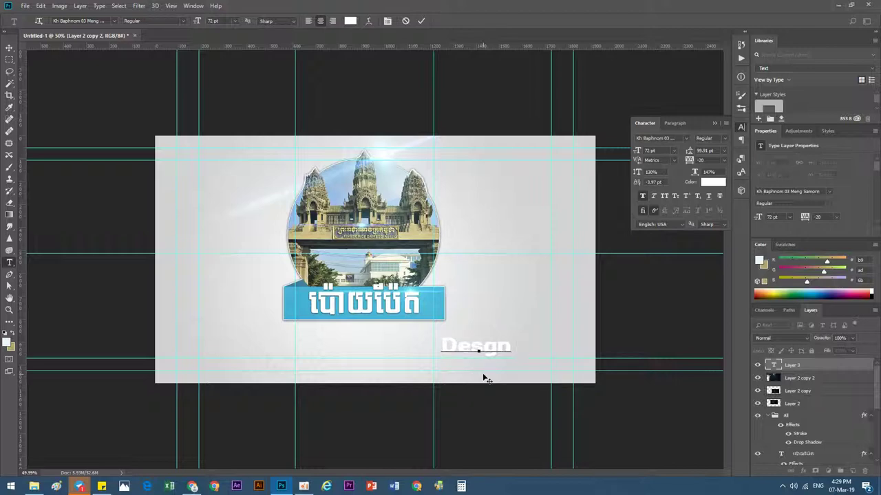
{"action": "key", "text": "BackSpace"}
{"action": "key", "text": "BackSpace"}
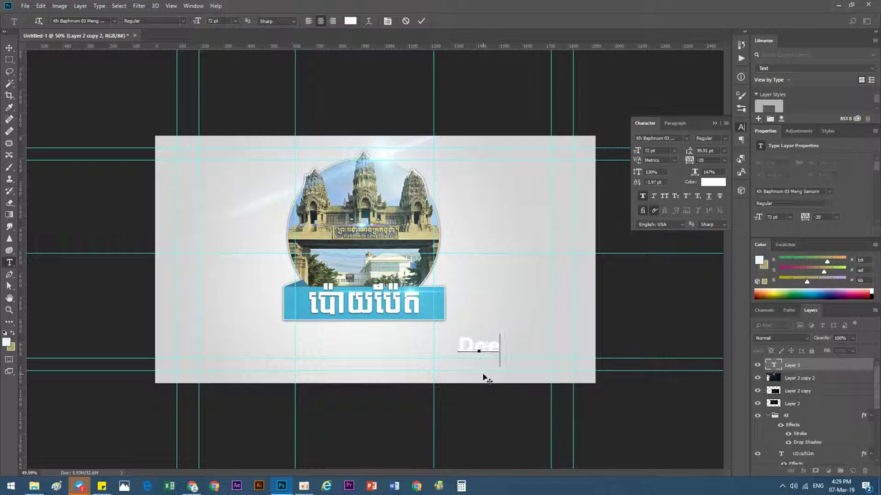
{"action": "type", "text": "ign"}
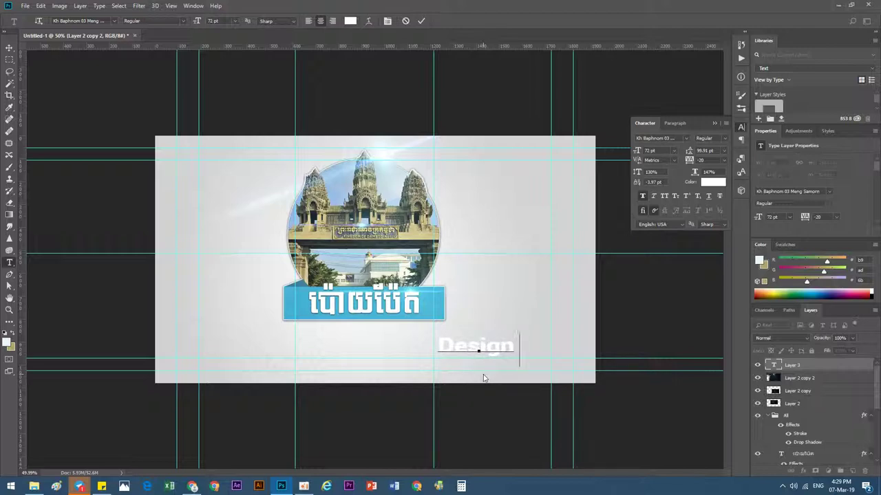
{"action": "type", "text": " Sown"}
{"action": "key", "text": "BackSpace"}
{"action": "key", "text": "BackSpace"}
{"action": "type", "text": "en"}
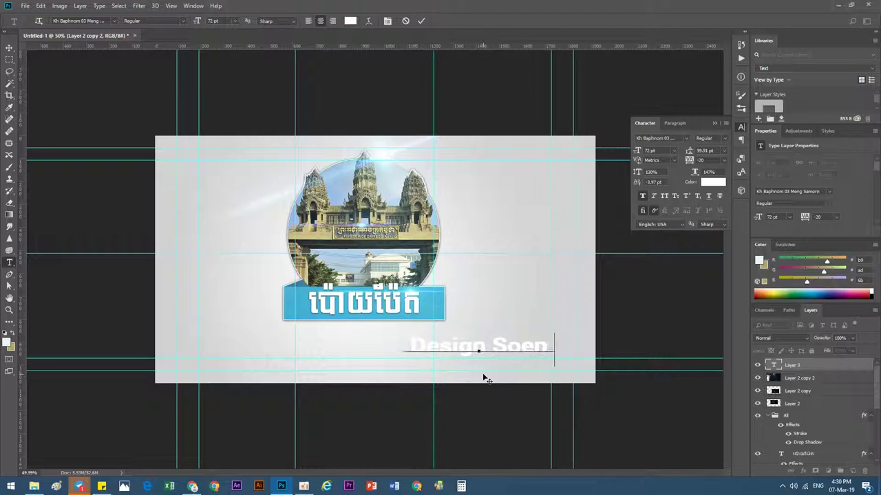
{"action": "type", "text": "g Phearin"}
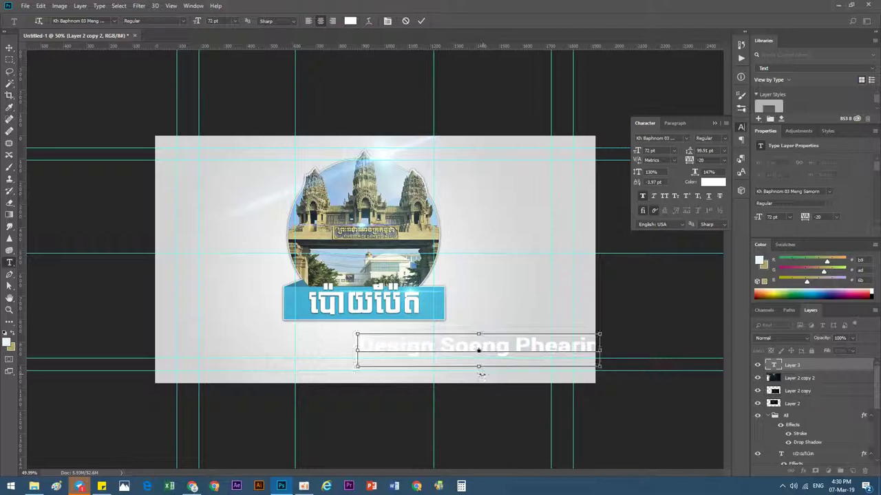
Set the signature font to Kaufmann BT and scale it down to about 55%
{"action": "key", "text": "ctrl+a"}
{"action": "left_click", "coordinate": [686, 140]}
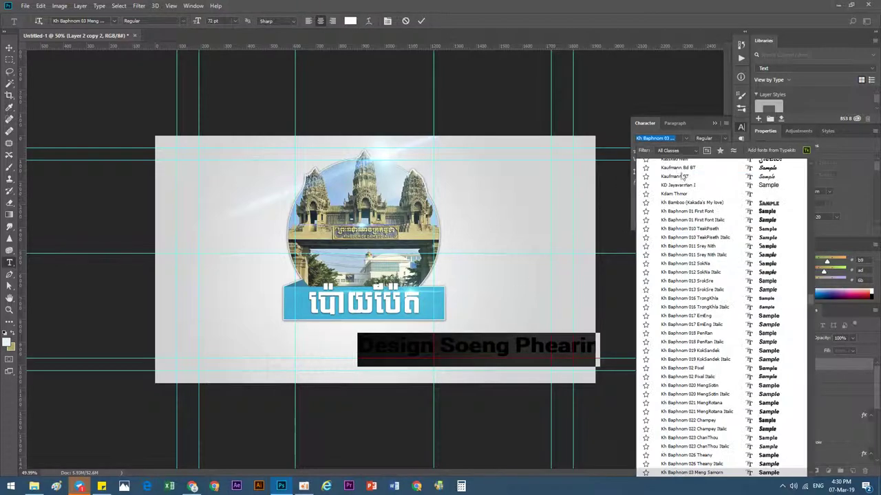
{"action": "key", "text": "Return"}
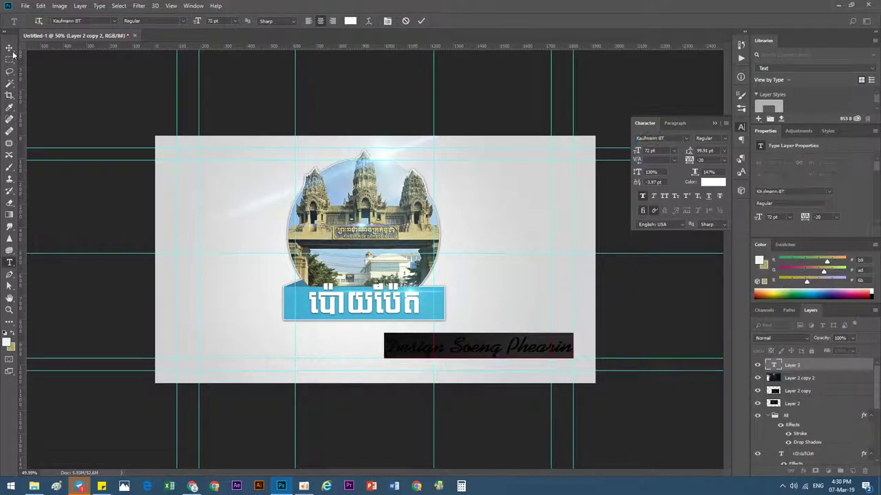
{"action": "left_click", "coordinate": [10, 48]}
{"action": "key", "text": "ctrl+t"}
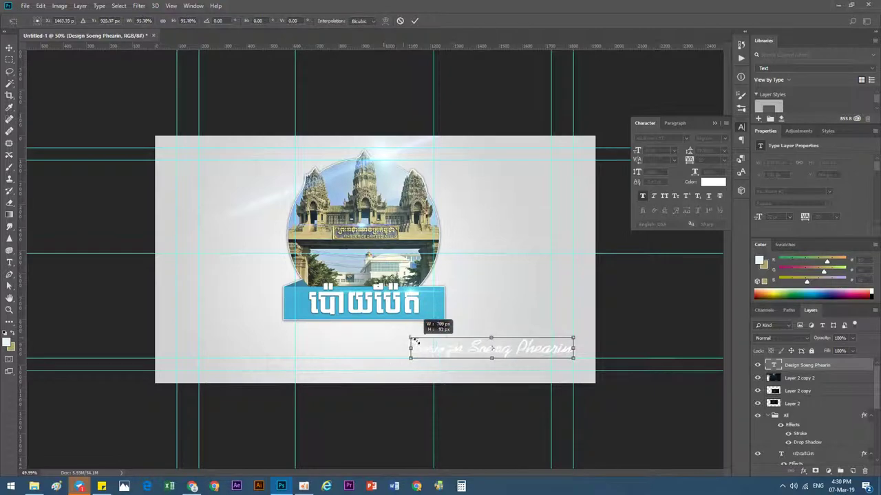
{"action": "left_click_drag", "start_coordinate": [383, 333], "coordinate": [468, 346]}
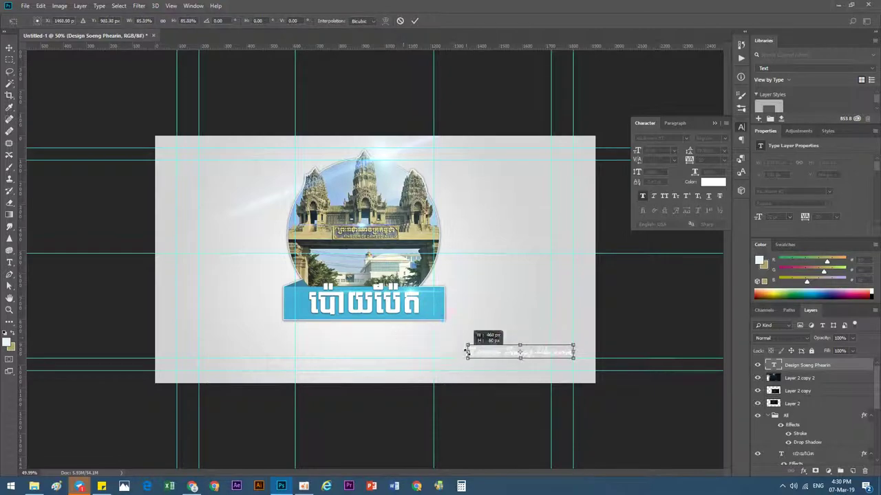
{"action": "left_click", "coordinate": [415, 20]}
Move the signature into the banner's bottom-right corner
{"action": "key", "text": "ctrl+plus"}
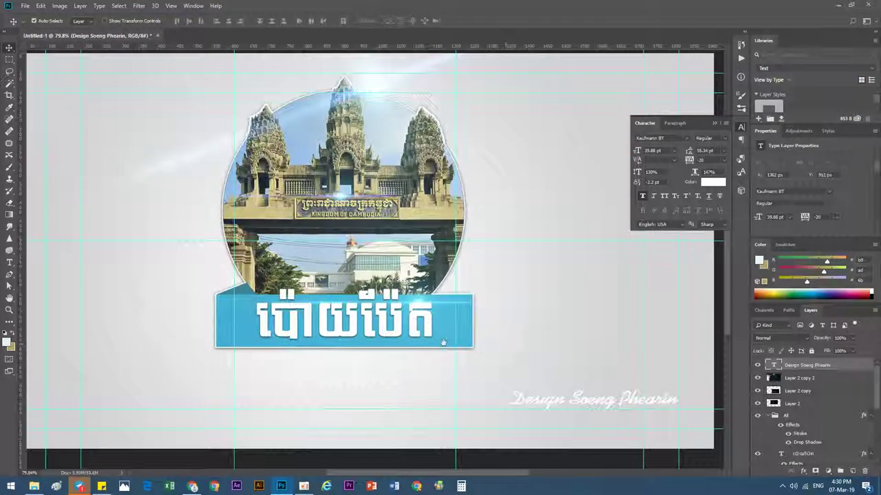
{"action": "scroll", "coordinate": [398, 325], "scroll_direction": "up", "scroll_amount": 2}
{"action": "mouse_move", "coordinate": [383, 249]}
{"action": "left_mouse_down"}
{"action": "mouse_move", "coordinate": [412, 276]}
{"action": "mouse_move", "coordinate": [389, 273]}
{"action": "left_mouse_up"}
{"action": "scroll", "coordinate": [361, 300], "scroll_direction": "down", "scroll_amount": 3}
{"action": "scroll", "coordinate": [361, 299], "scroll_direction": "up", "scroll_amount": 2}
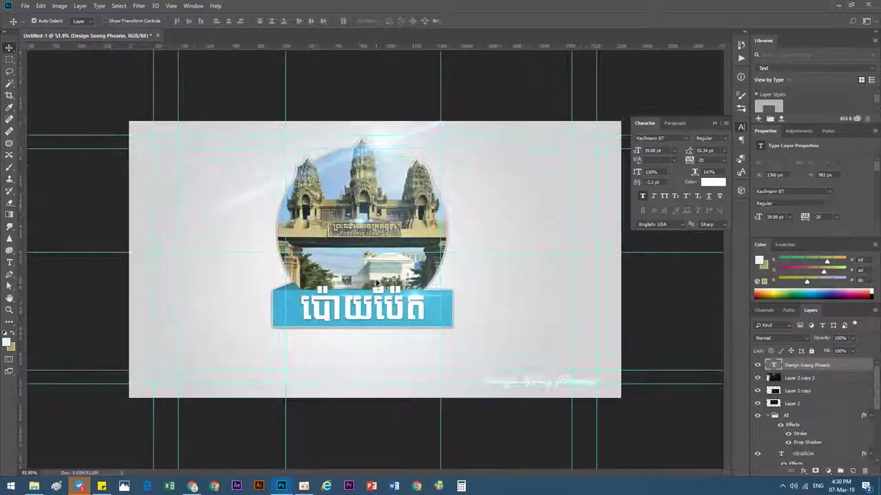
{"action": "scroll", "coordinate": [357, 302], "scroll_direction": "down", "scroll_amount": 1}
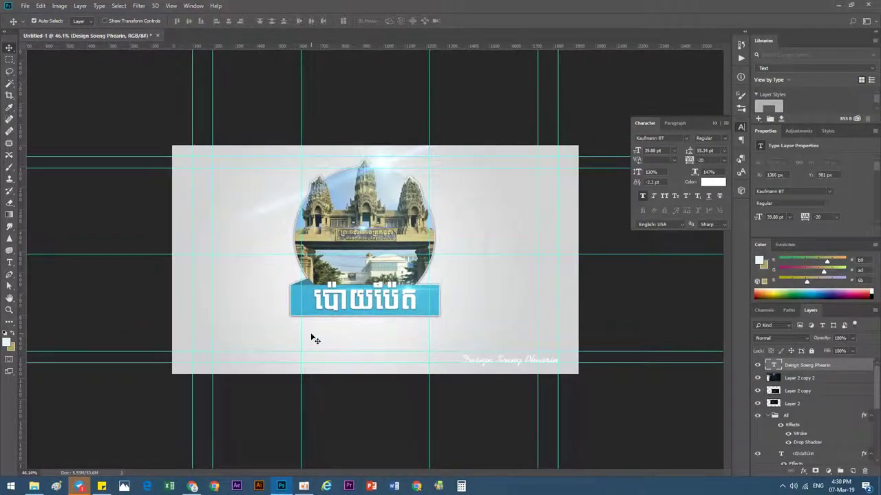
Select the copied light-streak layer, then the background Layer 0
{"action": "left_click", "coordinate": [544, 371]}
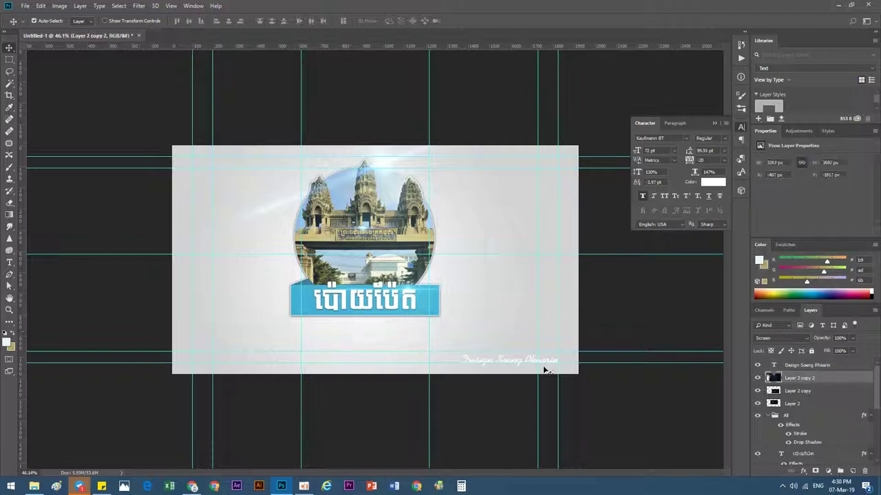
{"action": "scroll", "coordinate": [788, 413], "scroll_direction": "down", "scroll_amount": 3}
{"action": "scroll", "coordinate": [805, 453], "scroll_direction": "down", "scroll_amount": 3}
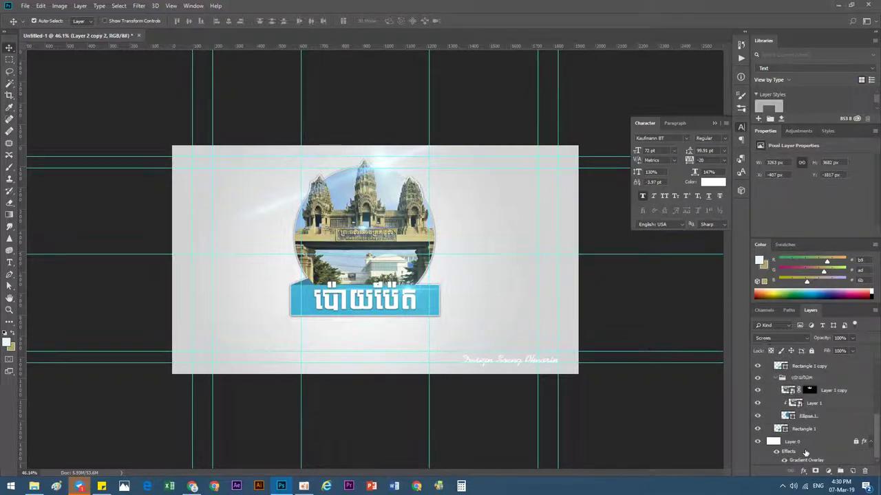
{"action": "left_click", "coordinate": [800, 442]}
Draw a flat black ellipse just below the blue ribbon as a shadow
{"action": "key", "text": "u"}
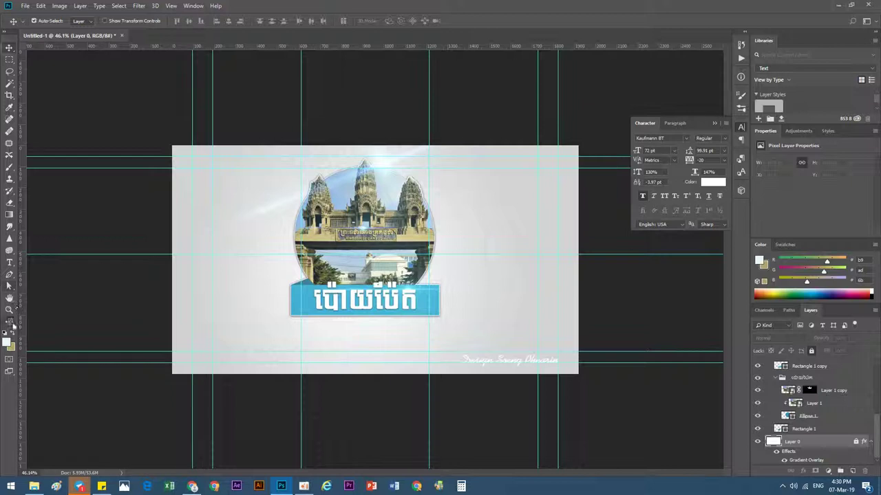
{"action": "left_click", "coordinate": [9, 322]}
{"action": "left_click", "coordinate": [60, 447]}
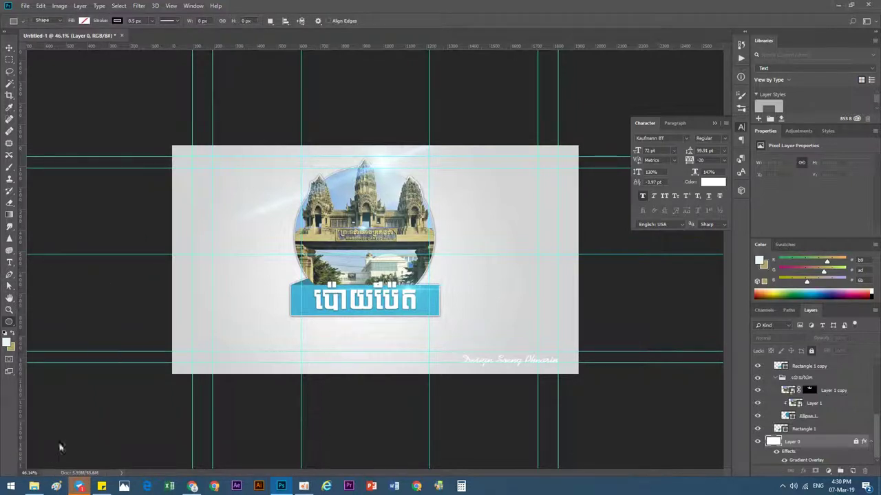
{"action": "mouse_move", "coordinate": [284, 330]}
{"action": "left_mouse_down"}
{"action": "mouse_move", "coordinate": [427, 344]}
{"action": "mouse_move", "coordinate": [416, 345]}
{"action": "left_mouse_up"}
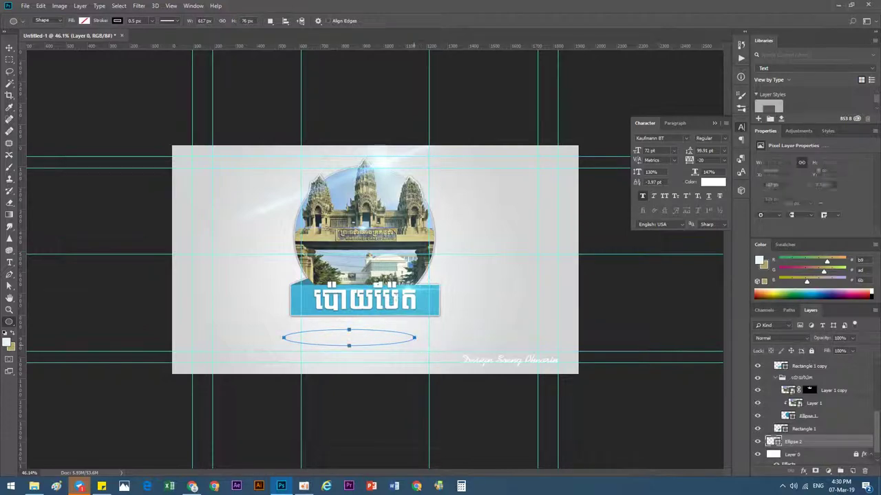
{"action": "left_click", "coordinate": [84, 21]}
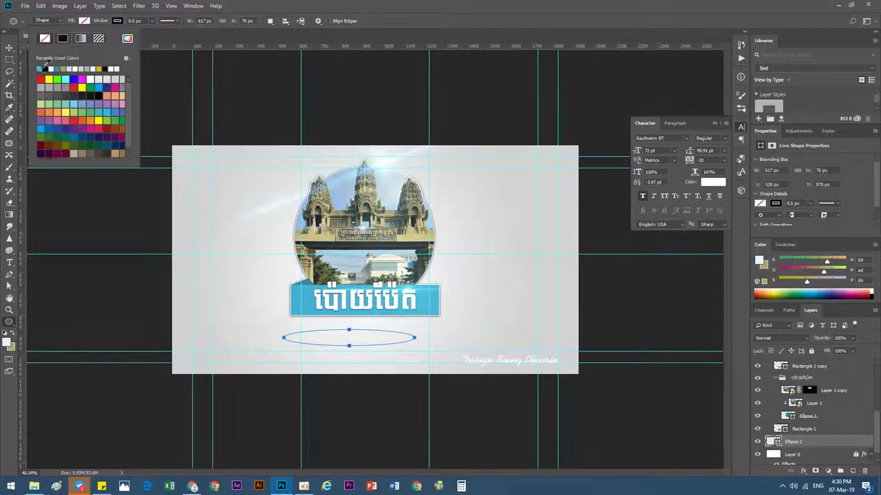
{"action": "left_click", "coordinate": [44, 68]}
{"action": "left_click", "coordinate": [117, 20]}
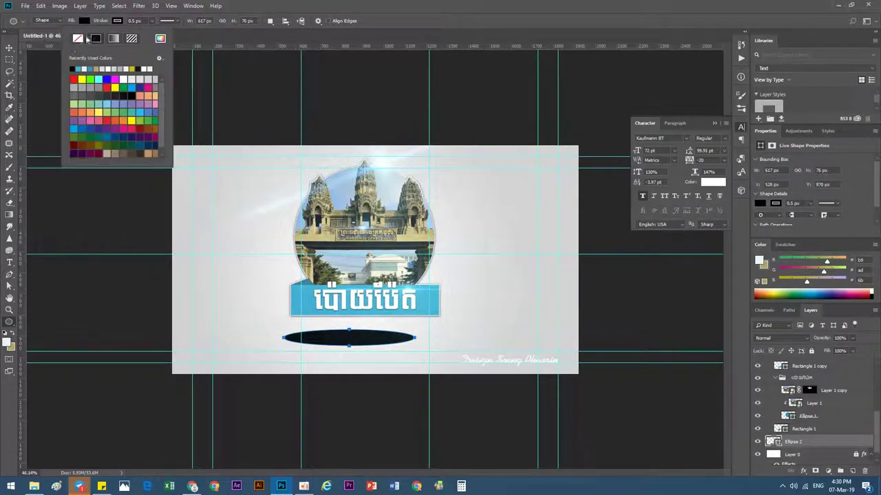
{"action": "left_click", "coordinate": [9, 48]}
Rasterize the ellipse, apply a Gaussian Blur of about 8 px and lower its opacity
{"action": "left_click", "coordinate": [139, 6]}
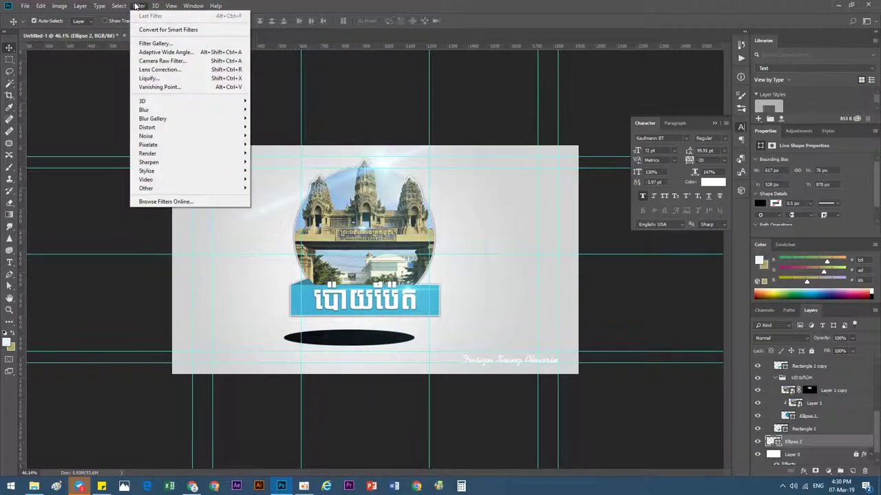
{"action": "mouse_move", "coordinate": [144, 110]}
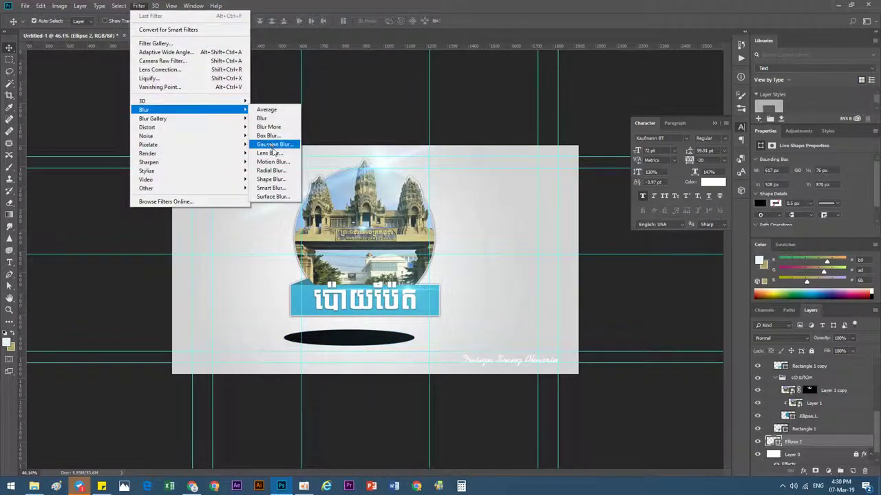
{"action": "left_click", "coordinate": [274, 146]}
{"action": "left_click", "coordinate": [451, 180]}
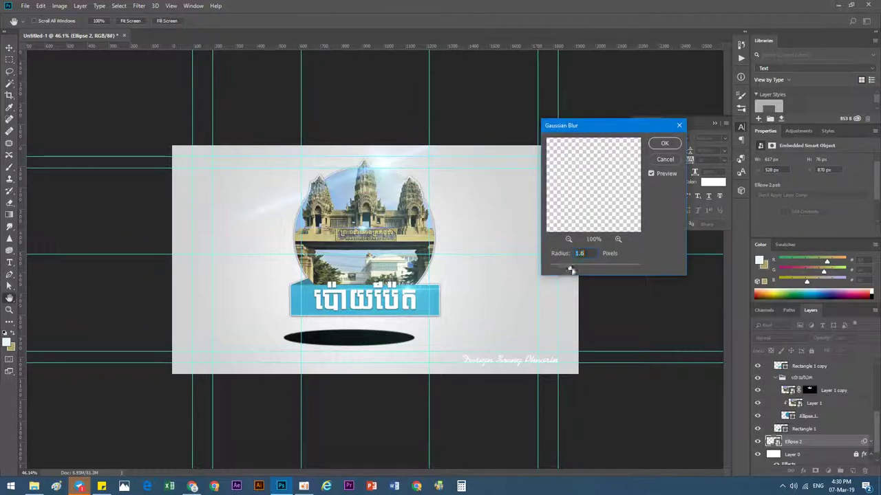
{"action": "left_click_drag", "start_coordinate": [580, 270], "coordinate": [577, 269]}
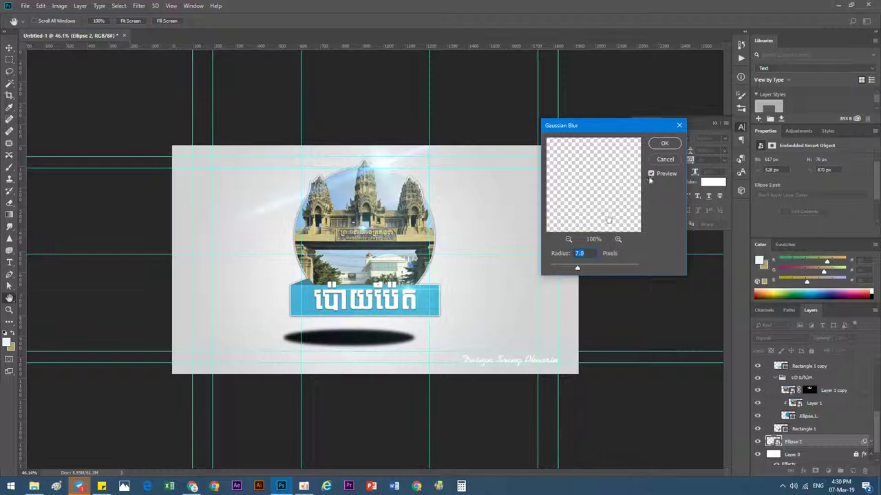
{"action": "left_click", "coordinate": [665, 143]}
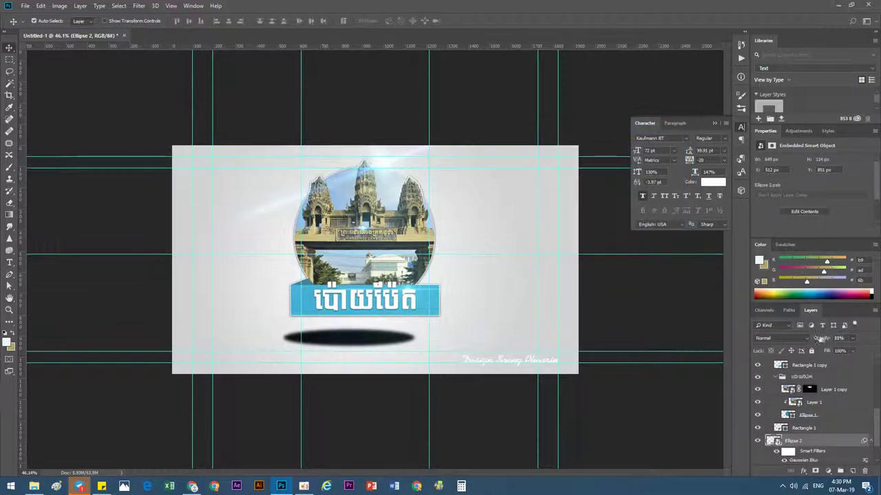
{"action": "left_click_drag", "start_coordinate": [820, 338], "coordinate": [790, 338]}
Shift the blurred shadow slightly right and fade its opacity further
{"action": "key", "text": "ctrl+t"}
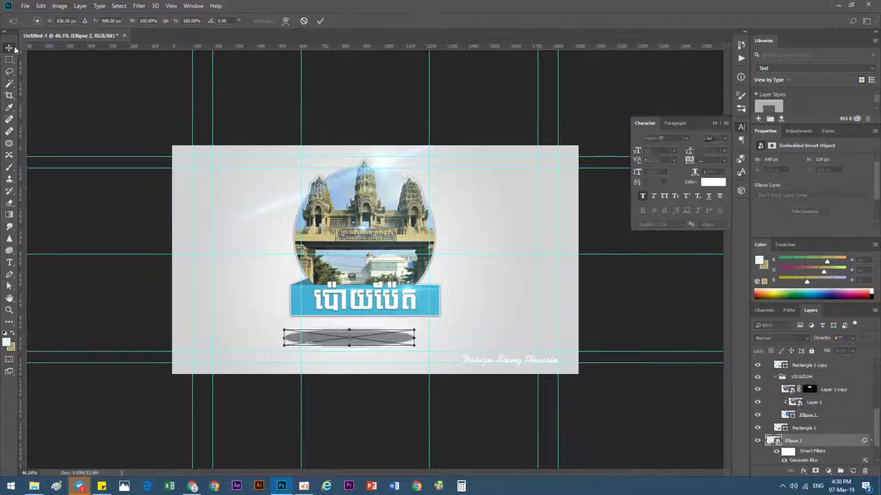
{"action": "left_click_drag", "start_coordinate": [364, 342], "coordinate": [387, 347]}
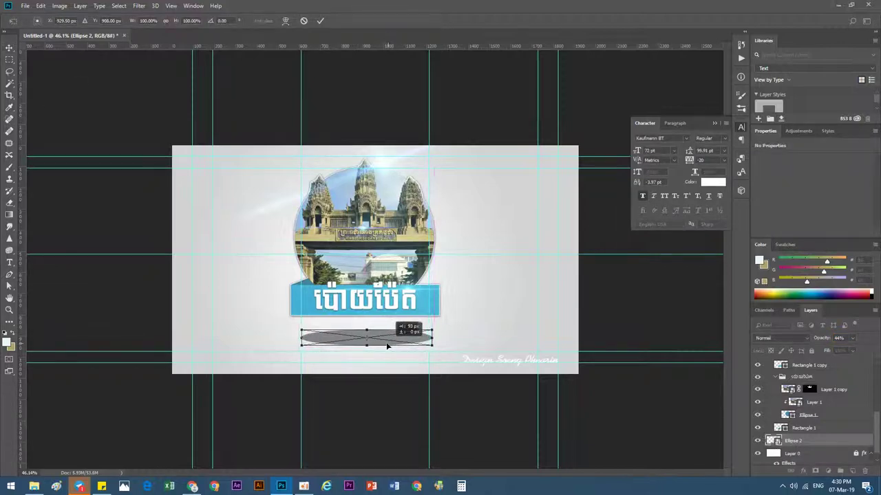
{"action": "key", "text": "Return"}
{"action": "scroll", "coordinate": [387, 349], "scroll_direction": "down", "scroll_amount": 3}
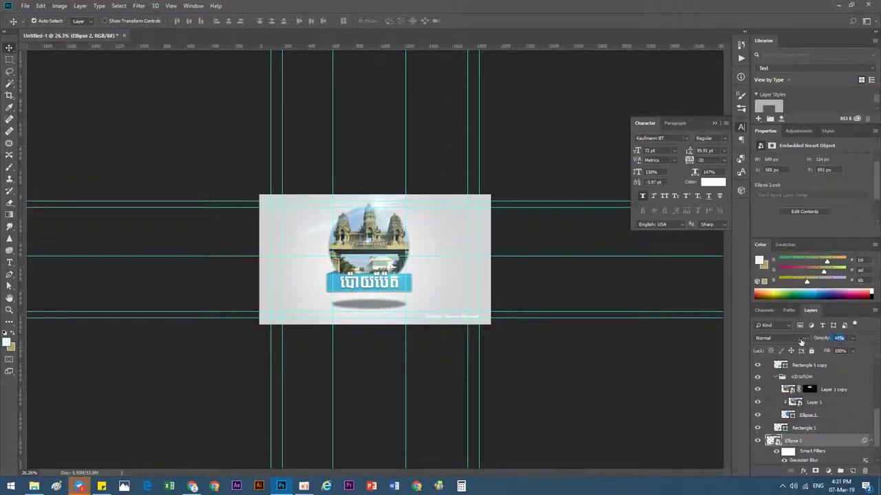
{"action": "type", "text": "5"}
{"action": "key", "text": "Return"}
{"action": "left_click", "coordinate": [468, 327]}
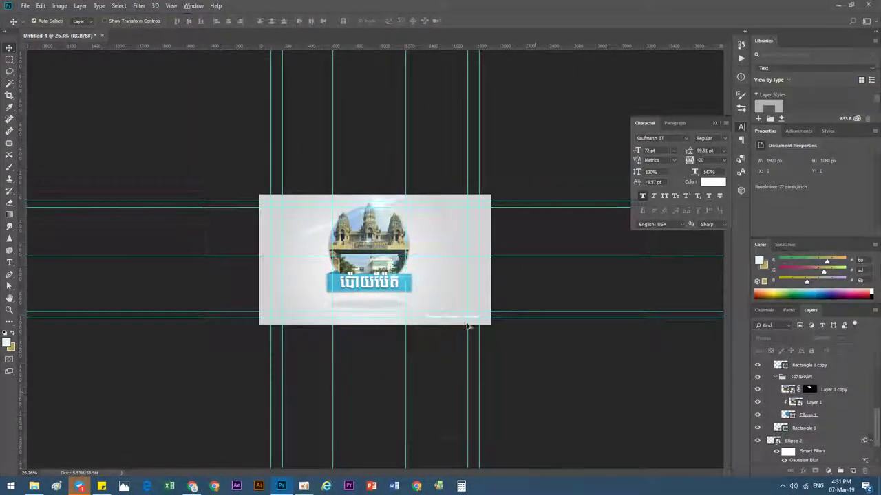
{"action": "scroll", "coordinate": [468, 328], "scroll_direction": "up", "scroll_amount": 3}
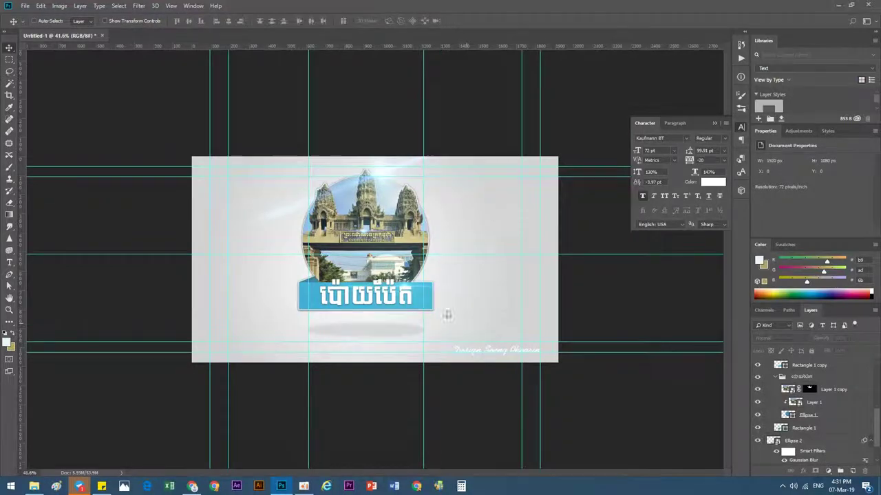
Go to D:\Sale and Media\Learning\Adobe Photoshop in the save dialog
{"action": "key", "text": "ctrl+s"}
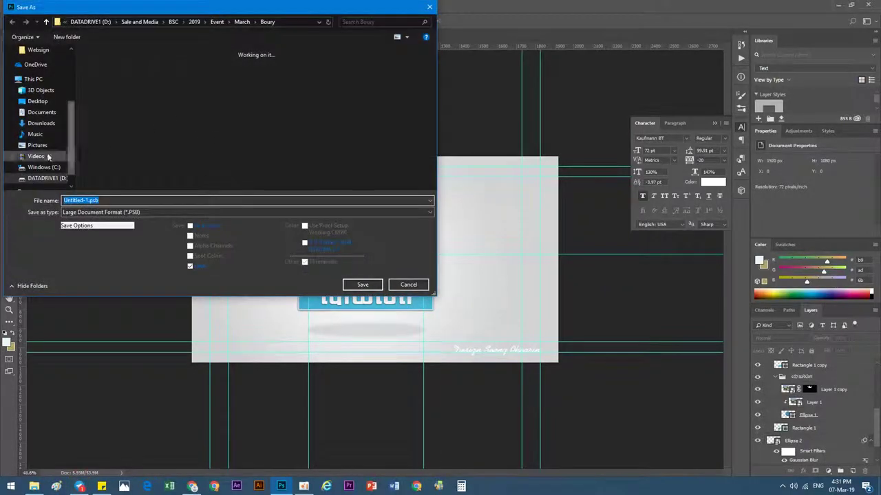
{"action": "left_click", "coordinate": [42, 179]}
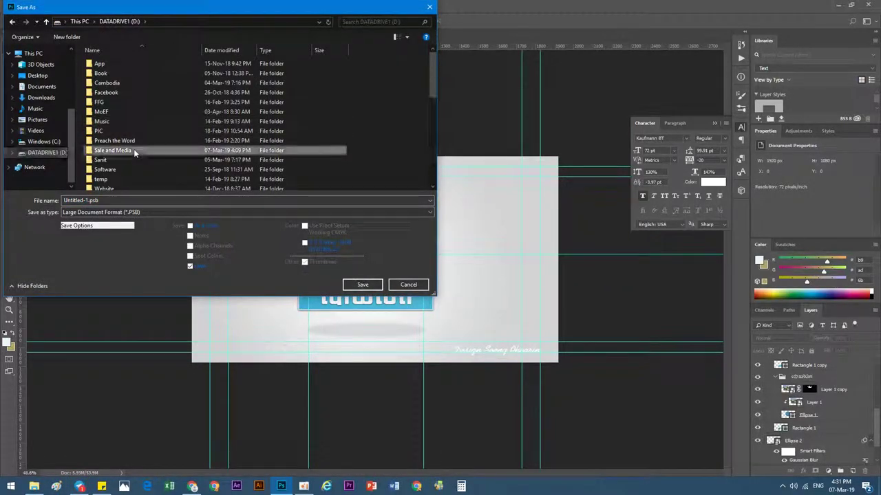
{"action": "double_click", "coordinate": [135, 152]}
{"action": "double_click", "coordinate": [113, 169]}
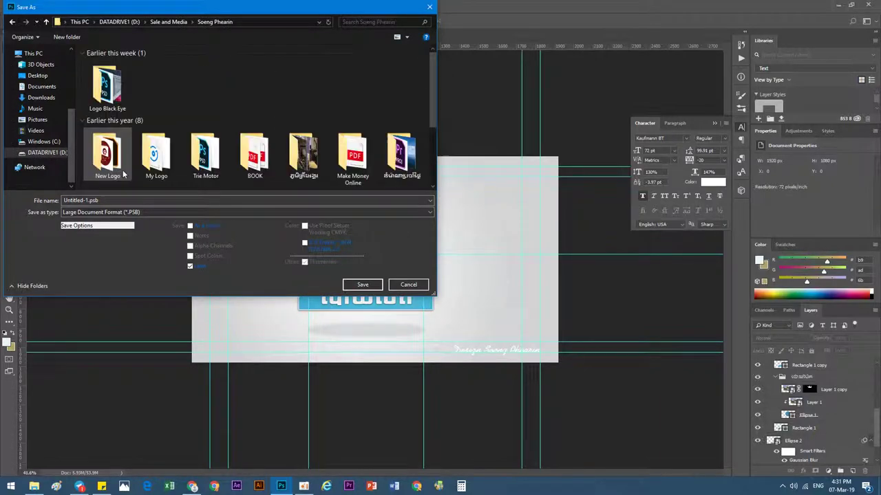
{"action": "key", "text": "BackSpace"}
{"action": "scroll", "coordinate": [124, 175], "scroll_direction": "down", "scroll_amount": 5}
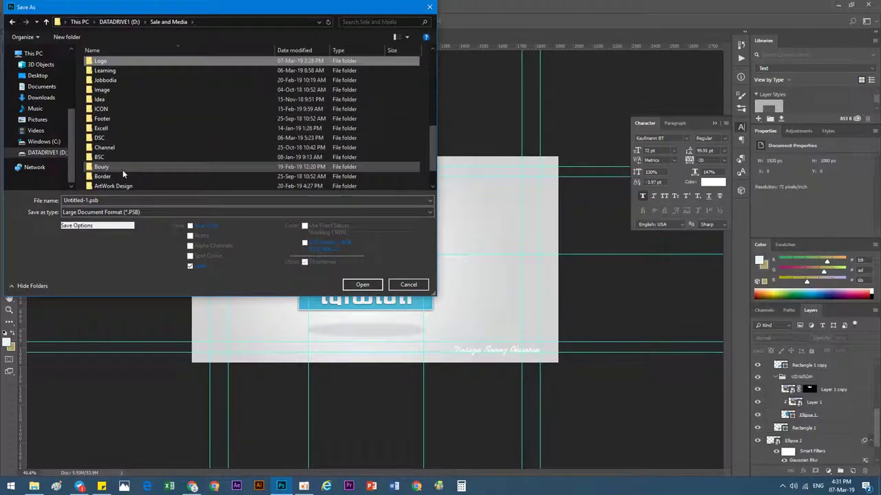
{"action": "double_click", "coordinate": [116, 70]}
{"action": "double_click", "coordinate": [163, 83]}
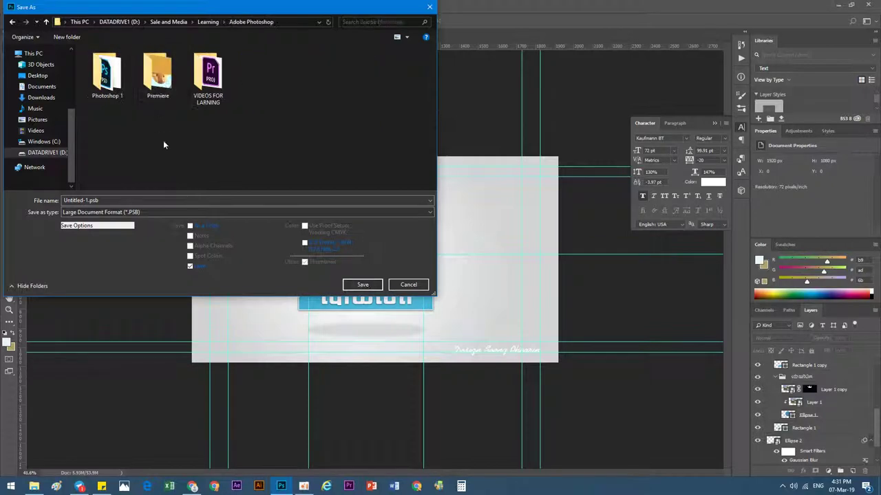
Rename the file and save it as a PSB, confirming compatibility
{"action": "left_click", "coordinate": [139, 201]}
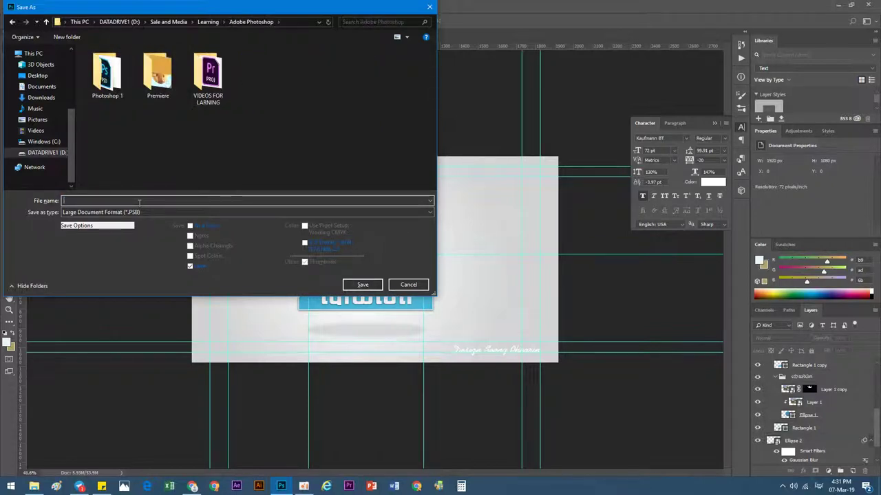
{"action": "type", "text": "F"}
{"action": "key", "text": "BackSpace"}
{"action": "key", "text": "Return"}
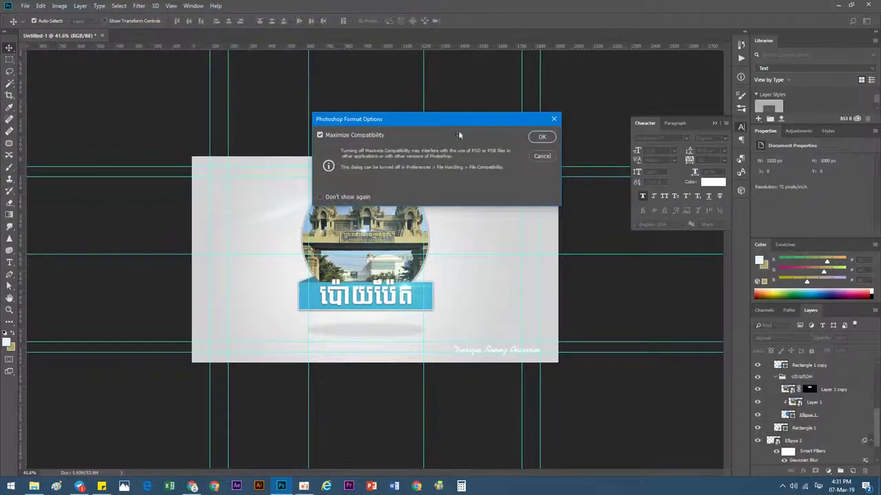
{"action": "left_click", "coordinate": [540, 141]}
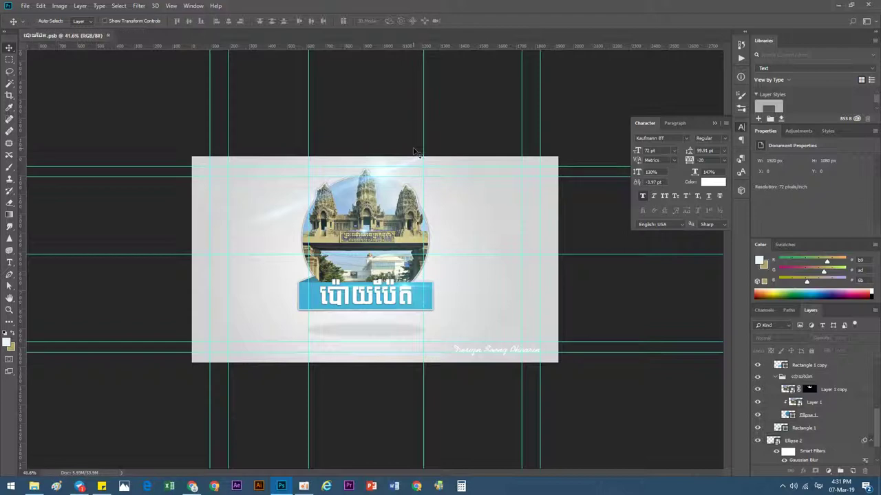
Save a copy of the banner in PNG format
{"action": "key", "text": "ctrl+shift+s"}
{"action": "left_click", "coordinate": [206, 211]}
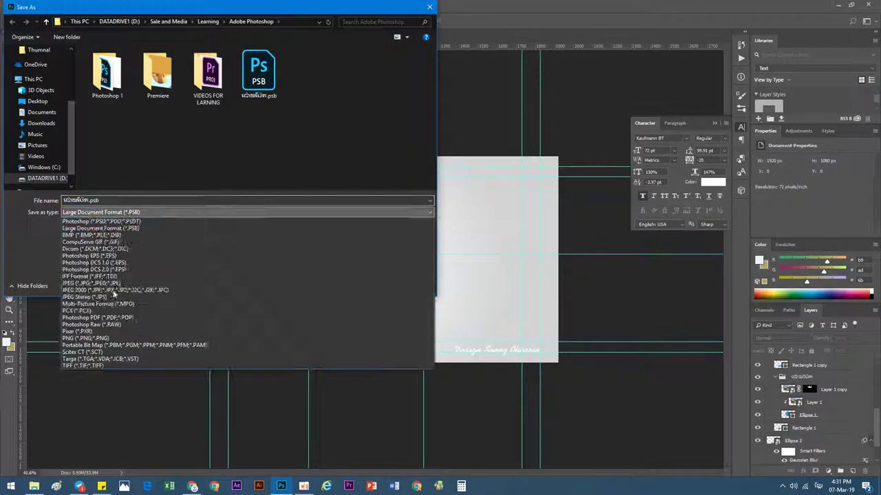
{"action": "left_click", "coordinate": [117, 337]}
{"action": "left_click", "coordinate": [363, 284]}
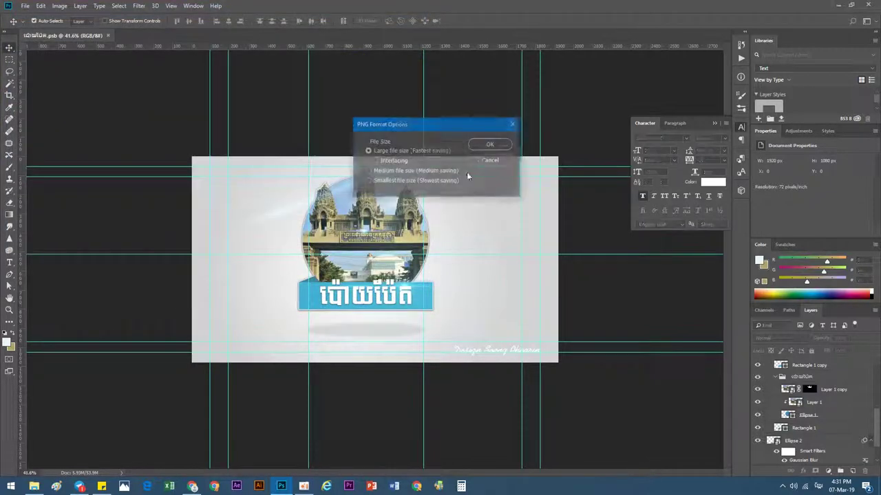
{"action": "left_click", "coordinate": [488, 146]}
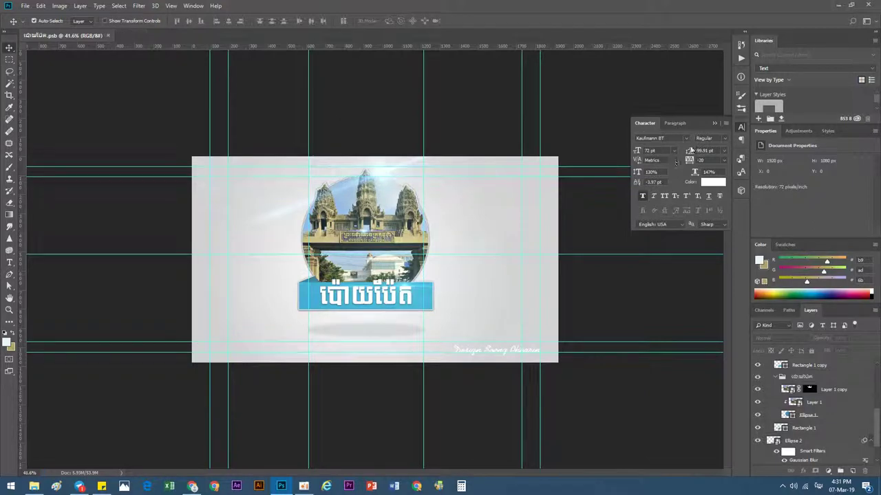
Show the folder with the saved files in a maximised File Explorer
{"action": "left_click", "coordinate": [741, 131]}
{"action": "left_click", "coordinate": [33, 487]}
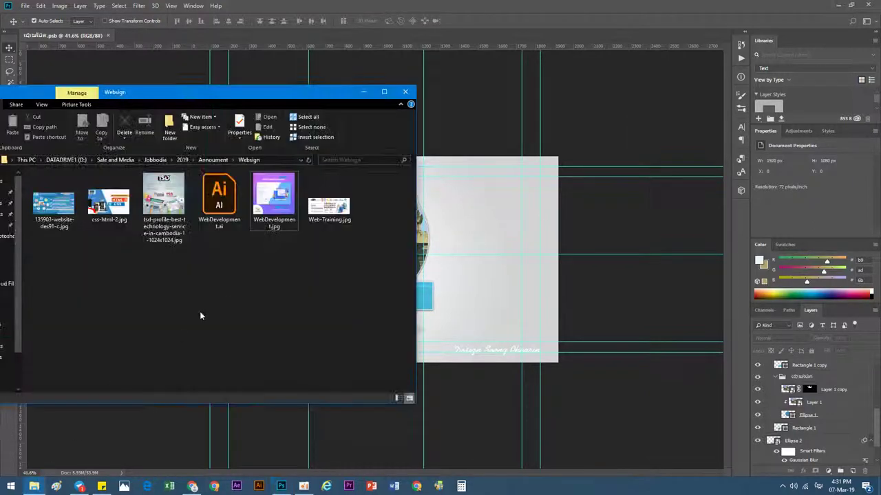
{"action": "left_click", "coordinate": [383, 92]}
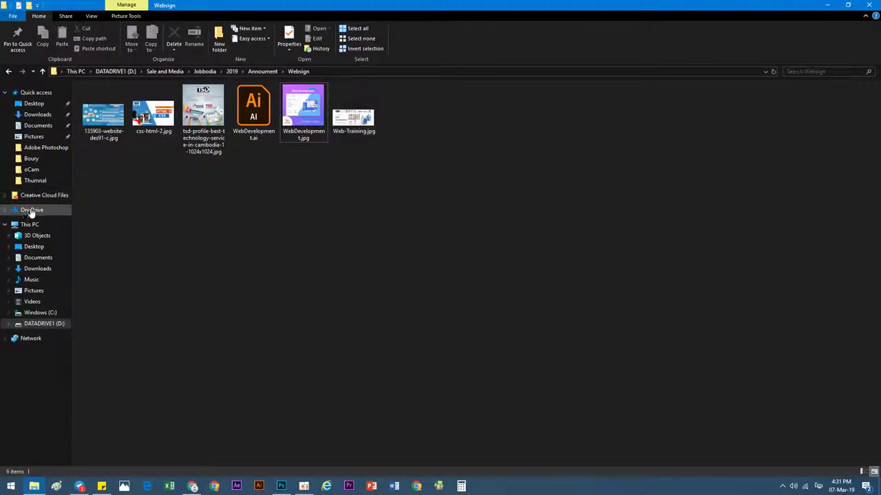
{"action": "left_click", "coordinate": [41, 148]}
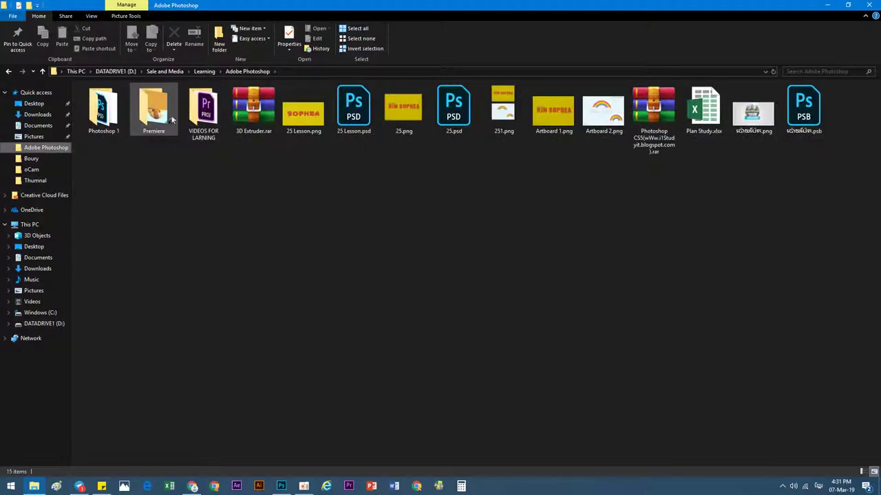
Open the saved PNG banner in Photos and zoom in and out to check it
{"action": "double_click", "coordinate": [756, 110]}
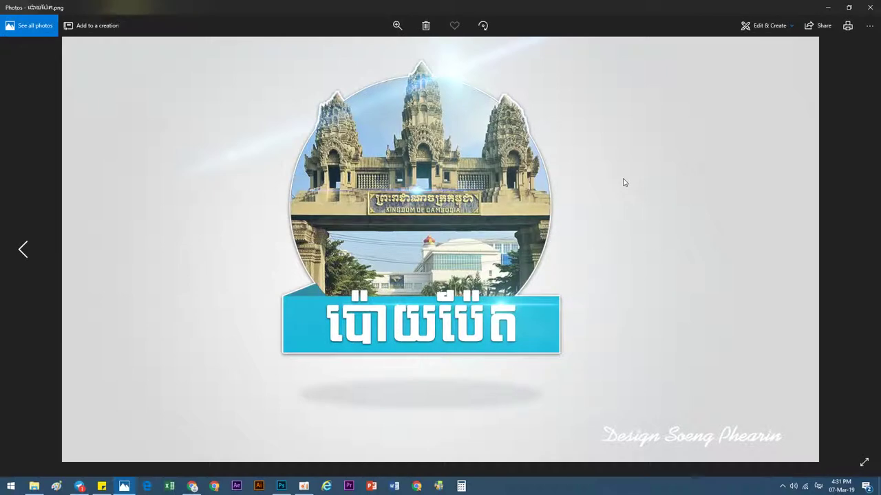
{"action": "scroll", "coordinate": [624, 182], "scroll_direction": "up", "scroll_amount": 1}
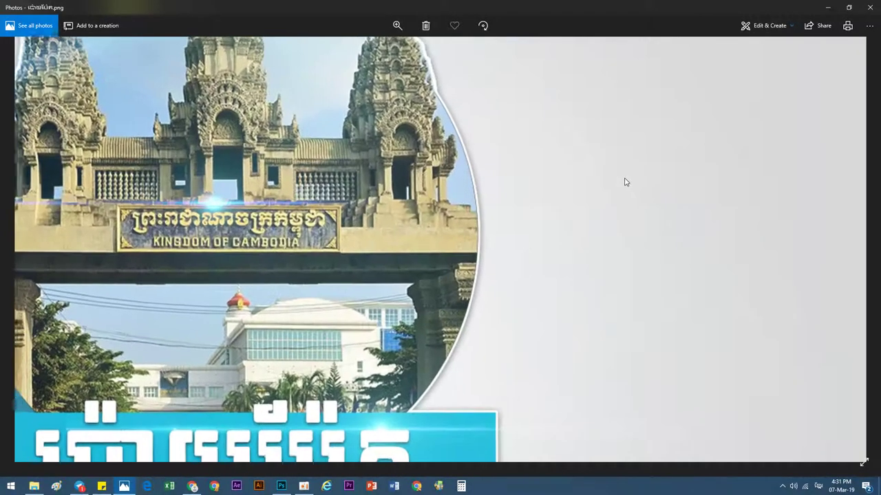
{"action": "scroll", "coordinate": [625, 183], "scroll_direction": "down", "scroll_amount": 1}
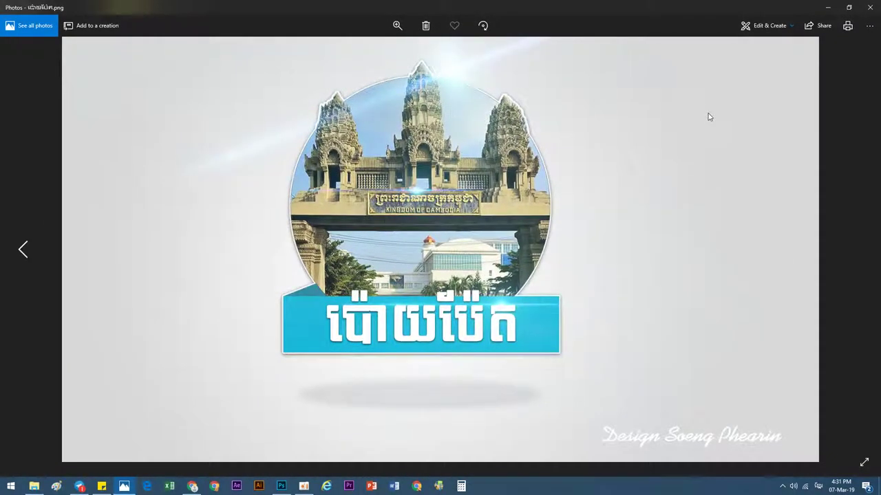